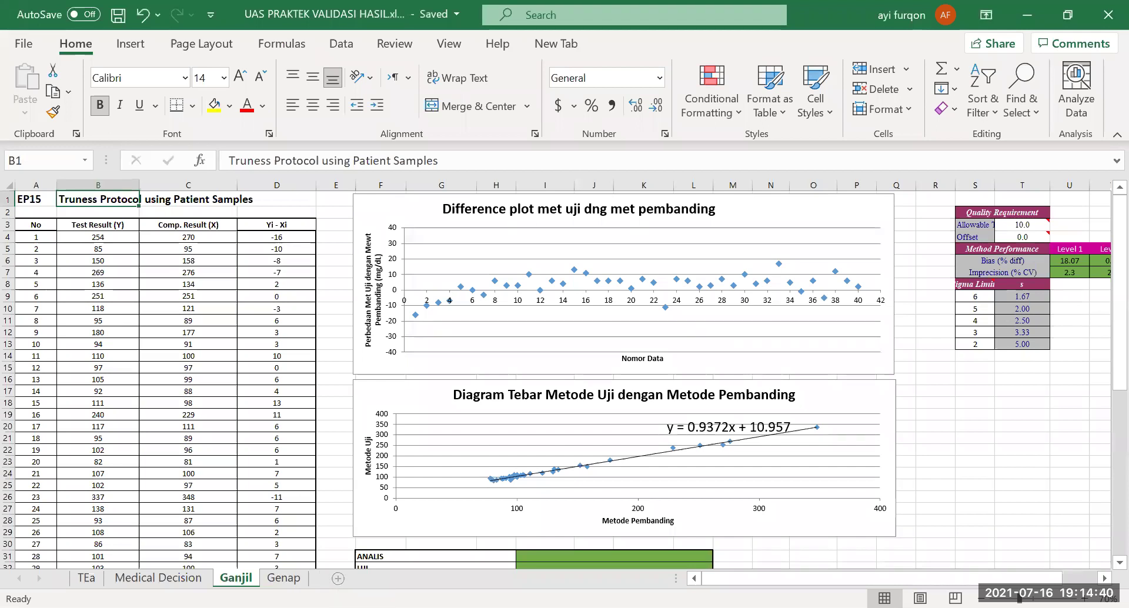
Add a worksheet after the Ganjil sheet and name it "Data Mahasiswa".
click(339, 578)
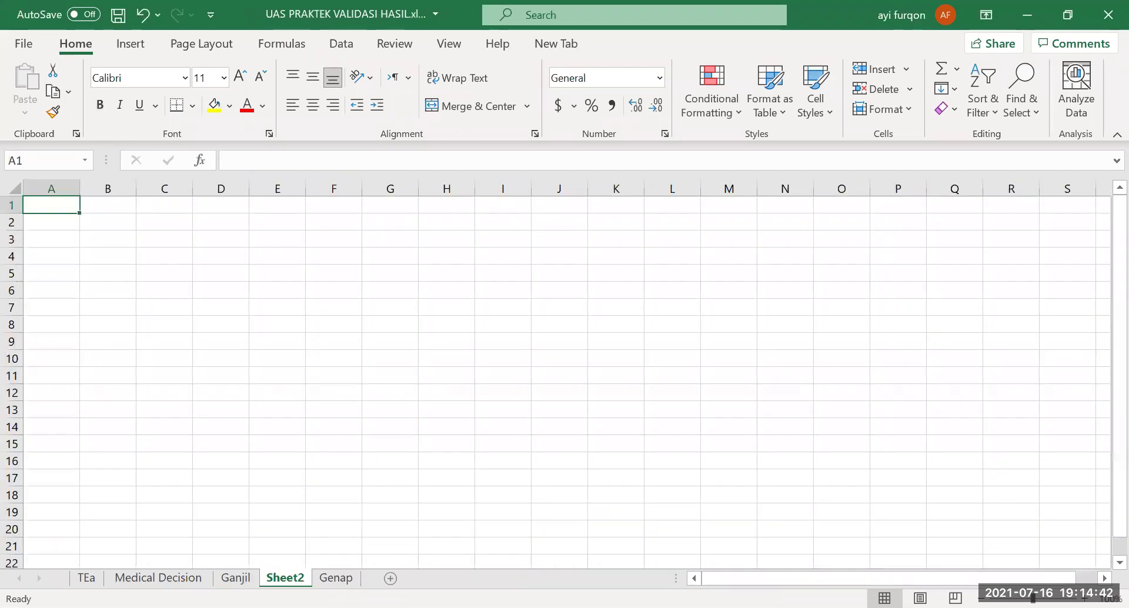
key(alt+h)
text(orData Mahasiswa)
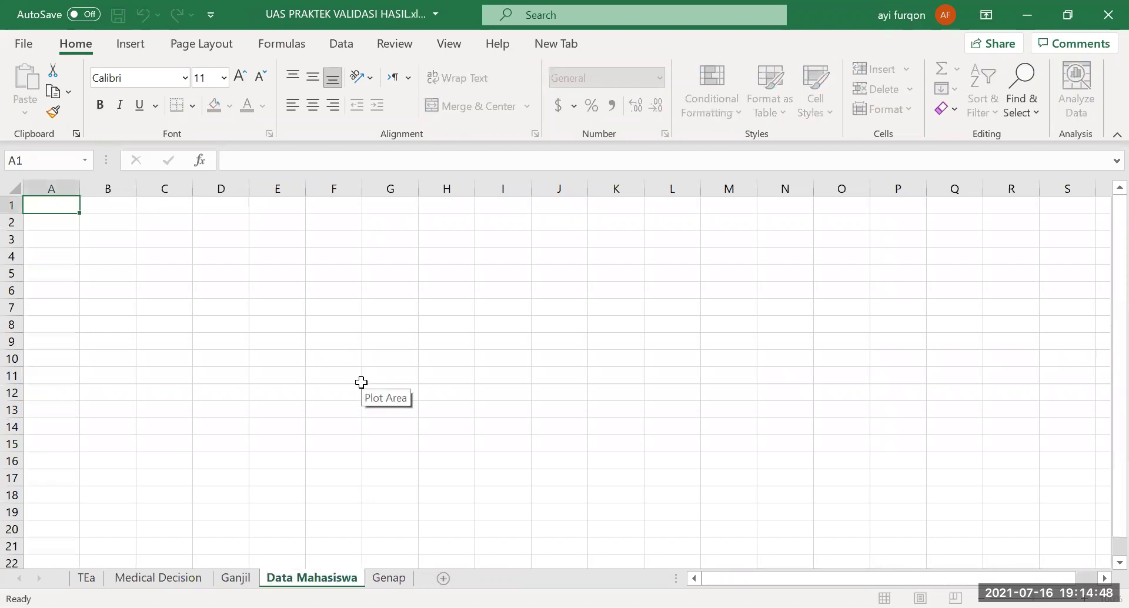
key(Return)
Look over the TEa sheet and compare the layouts of the Ganjil and Genap sheets, ending on Ganjil.
click(86, 577)
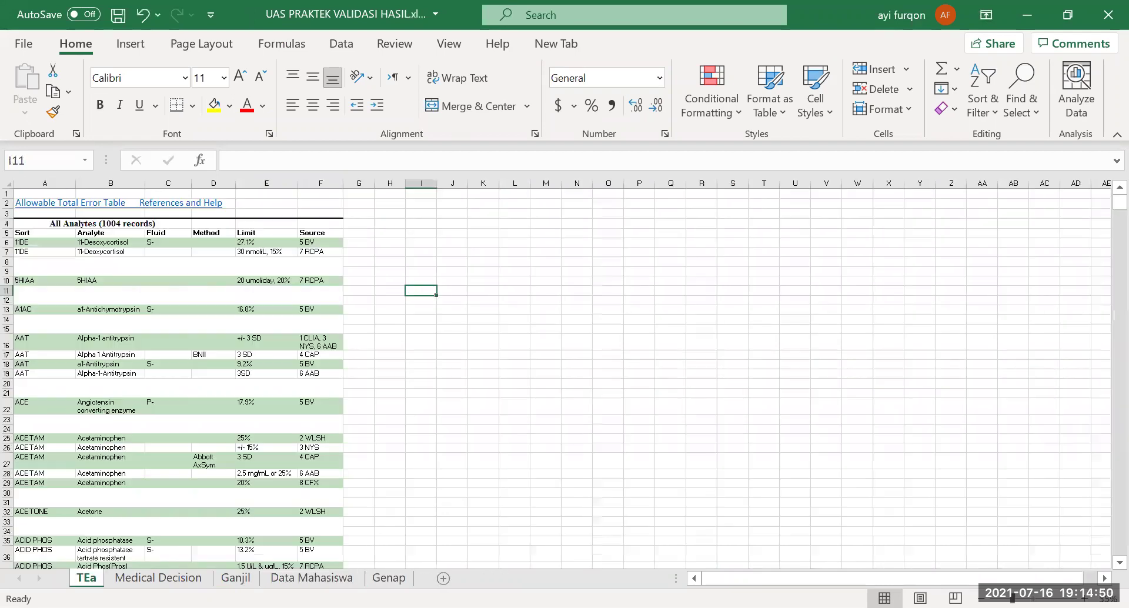
click(236, 577)
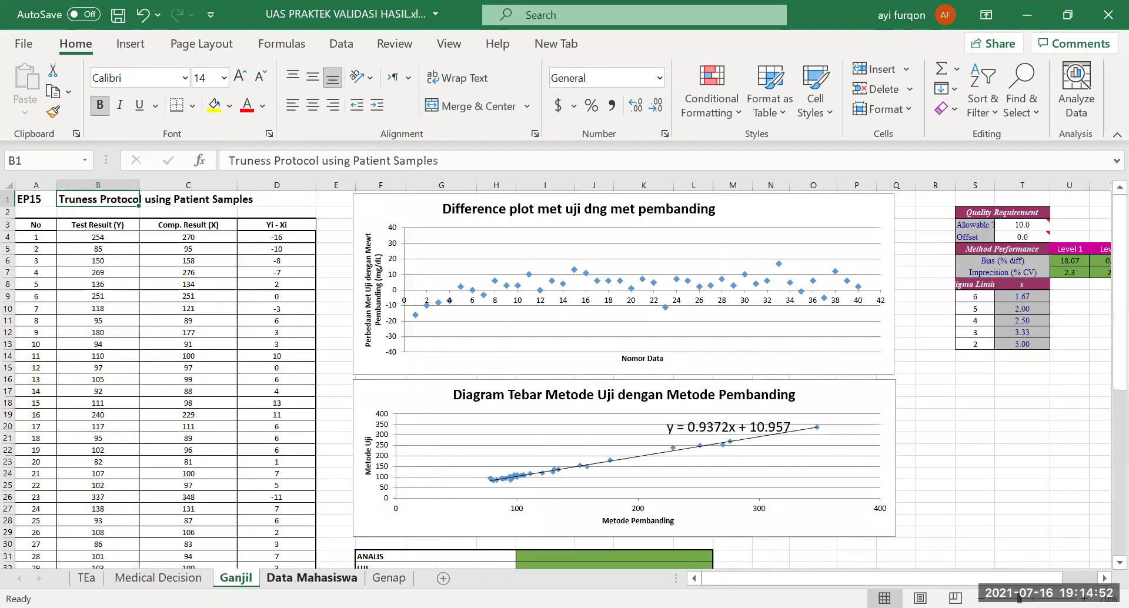
click(389, 578)
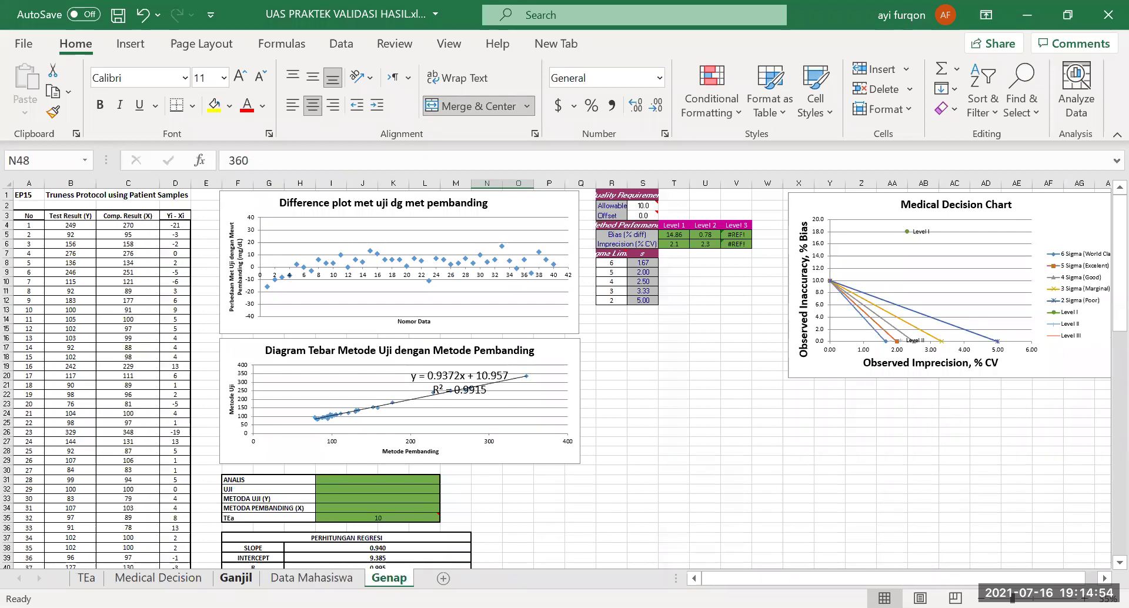
click(236, 577)
click(389, 578)
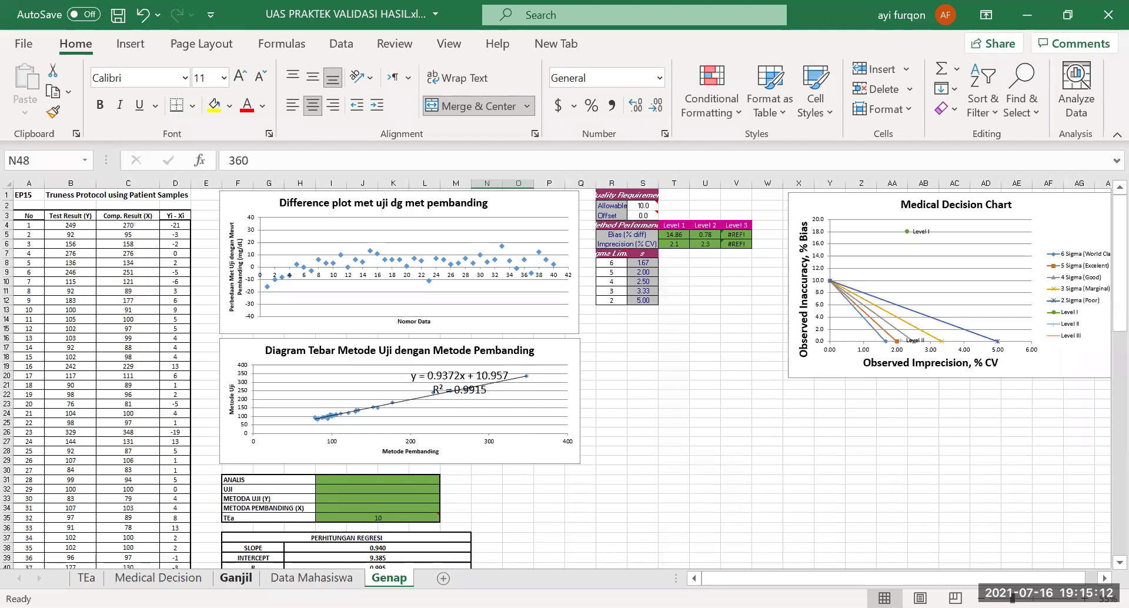
click(235, 578)
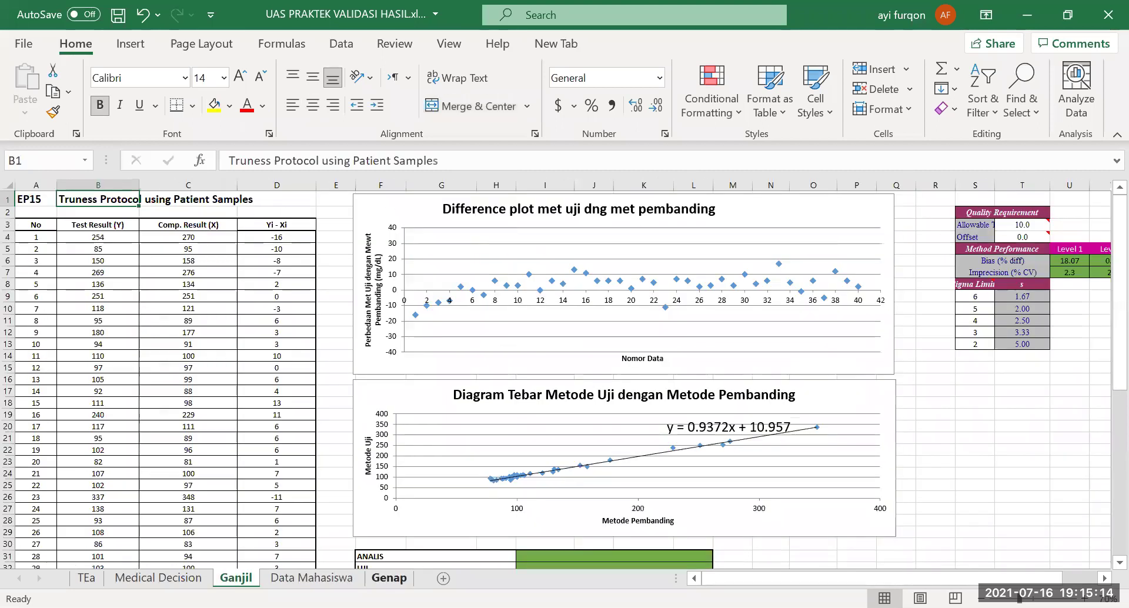
click(389, 578)
key(ctrl+Page_Up)
key(ctrl+Page_Up)
Examine the Level 1 to 3 medical decision table on the Ganjil sheet and its Kesimpulan formulas for Levels 1 and 2.
scroll(473, 370, down, 5)
scroll(472, 368, down, 2)
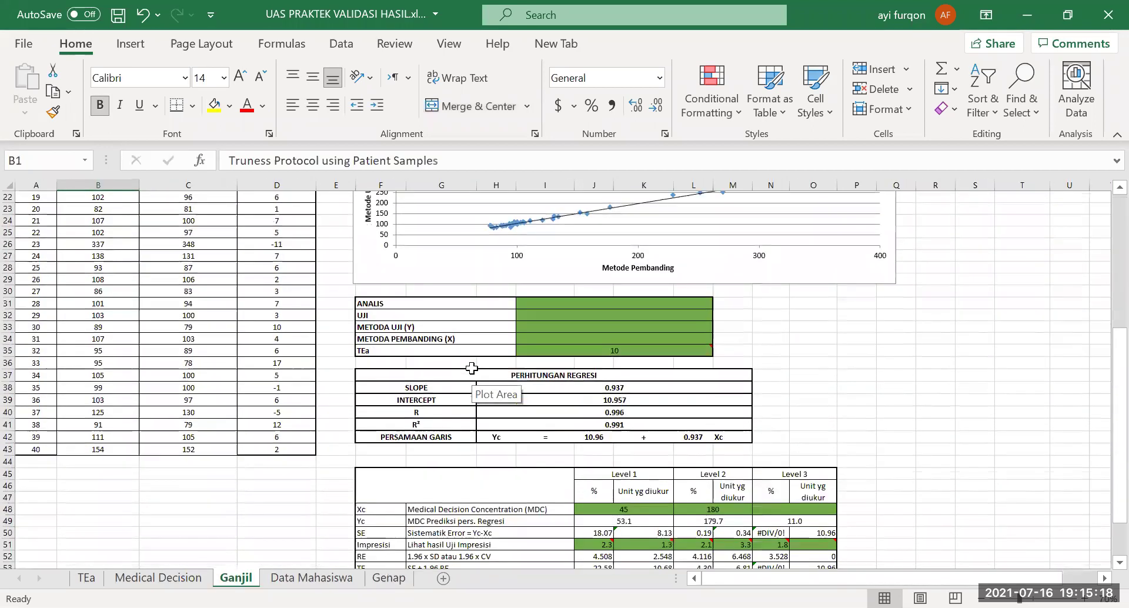
scroll(493, 434, down, 2)
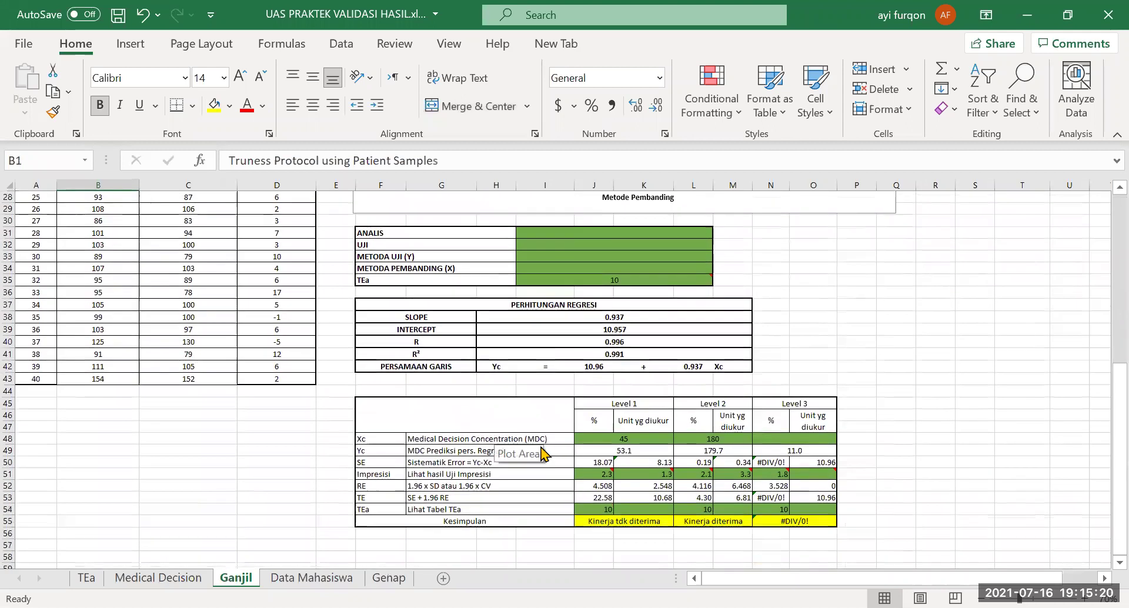
drag(613, 444, 814, 510)
click(814, 509)
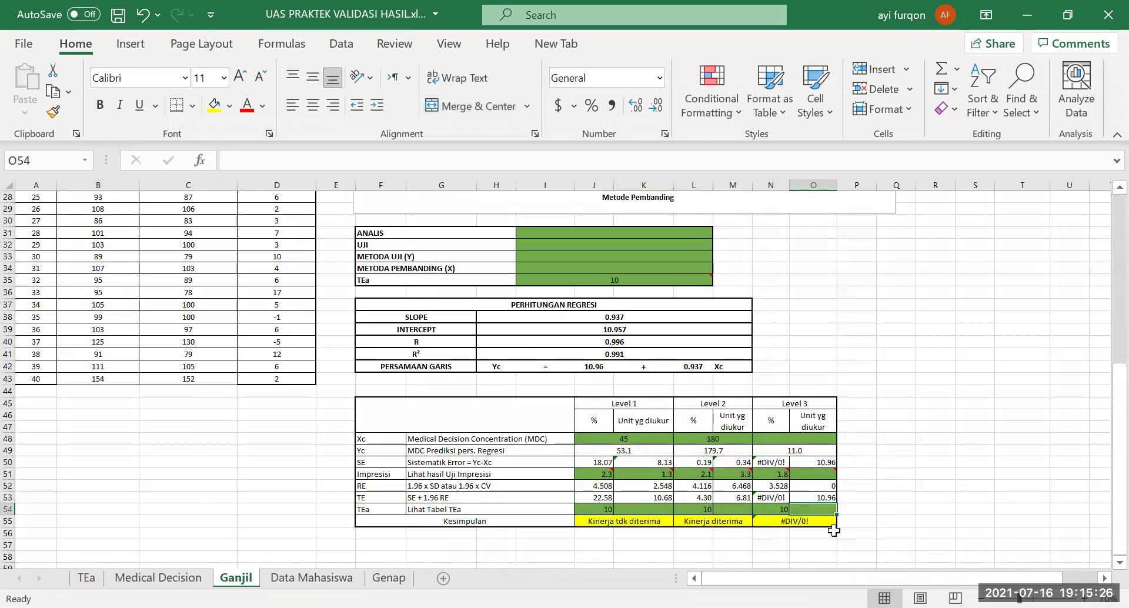
drag(836, 557, 594, 391)
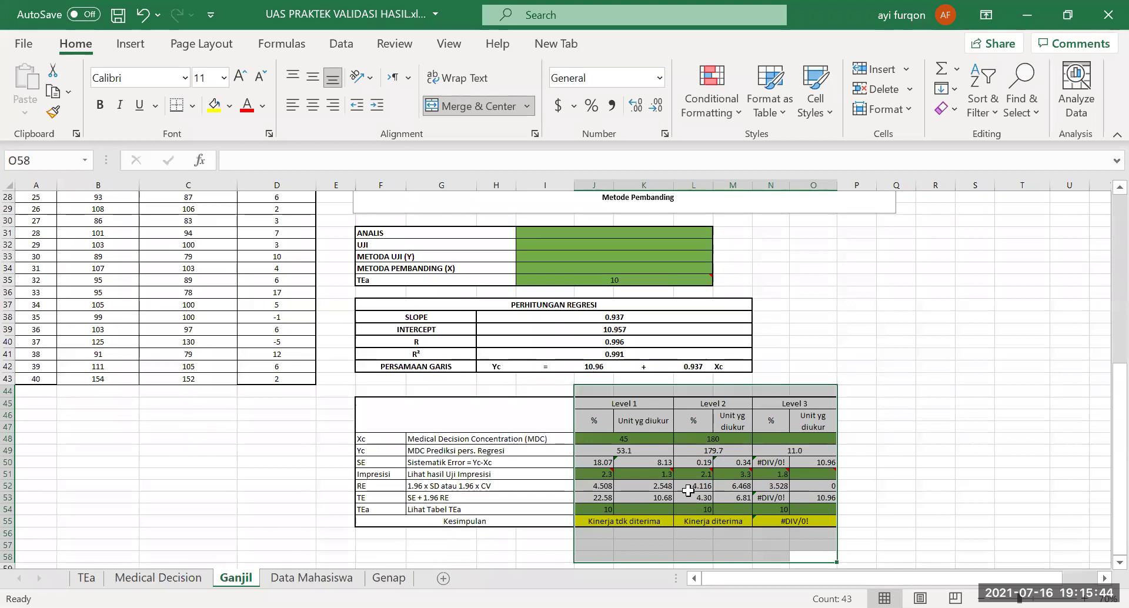
click(622, 524)
click(735, 522)
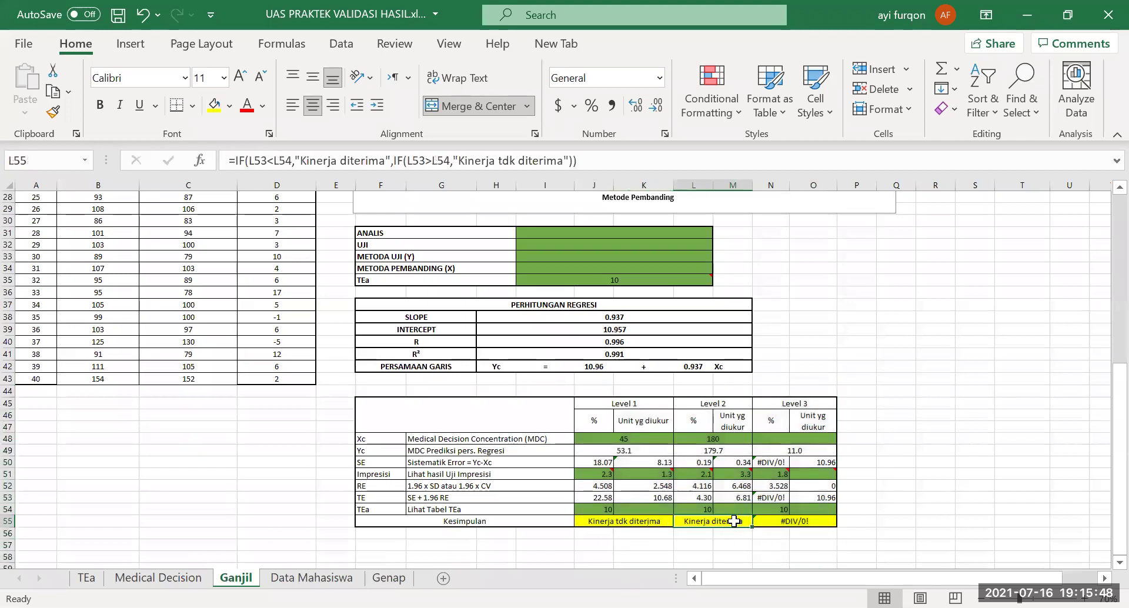
click(647, 522)
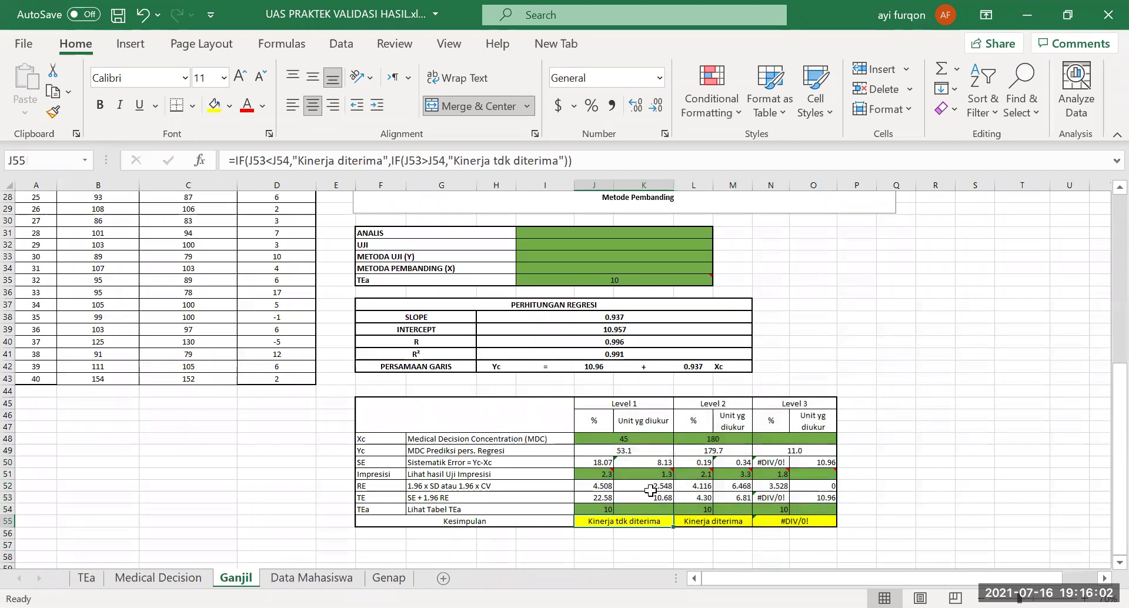
Set the font colour of the Test Result (Y) and Comp. Result (X) values in B4:C43 to white.
scroll(418, 435, up, 9)
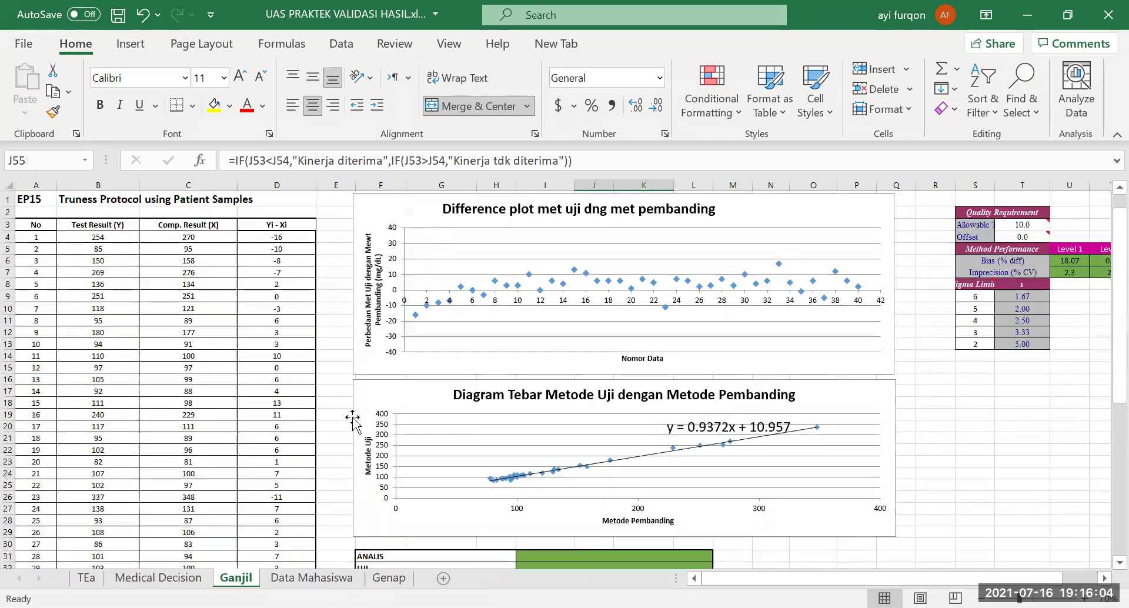
click(1048, 430)
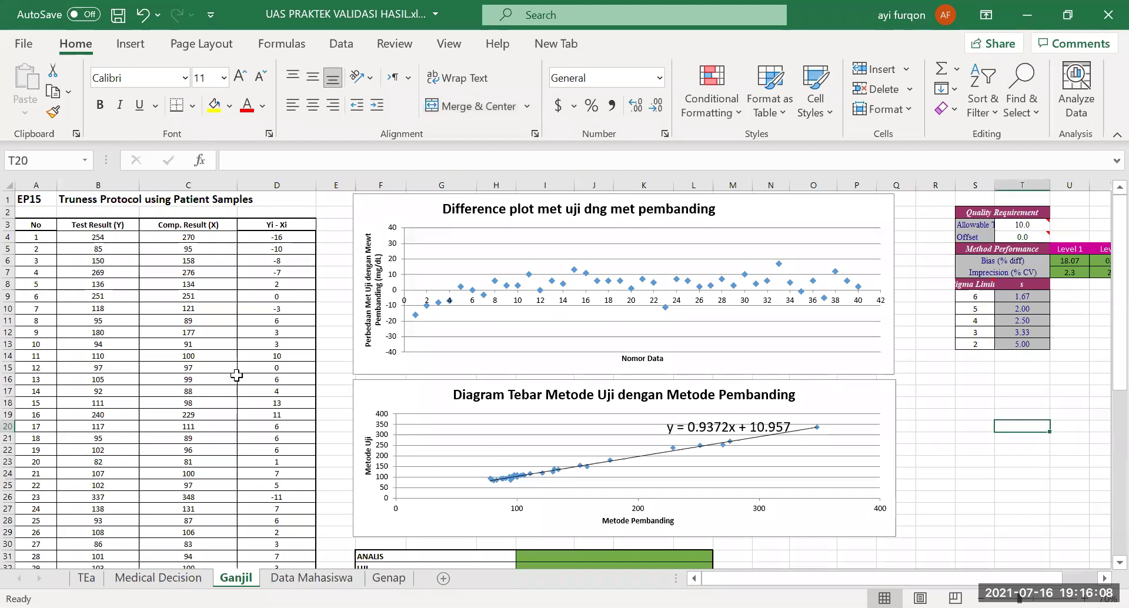
scroll(236, 375, down, 1)
scroll(237, 375, up, 1)
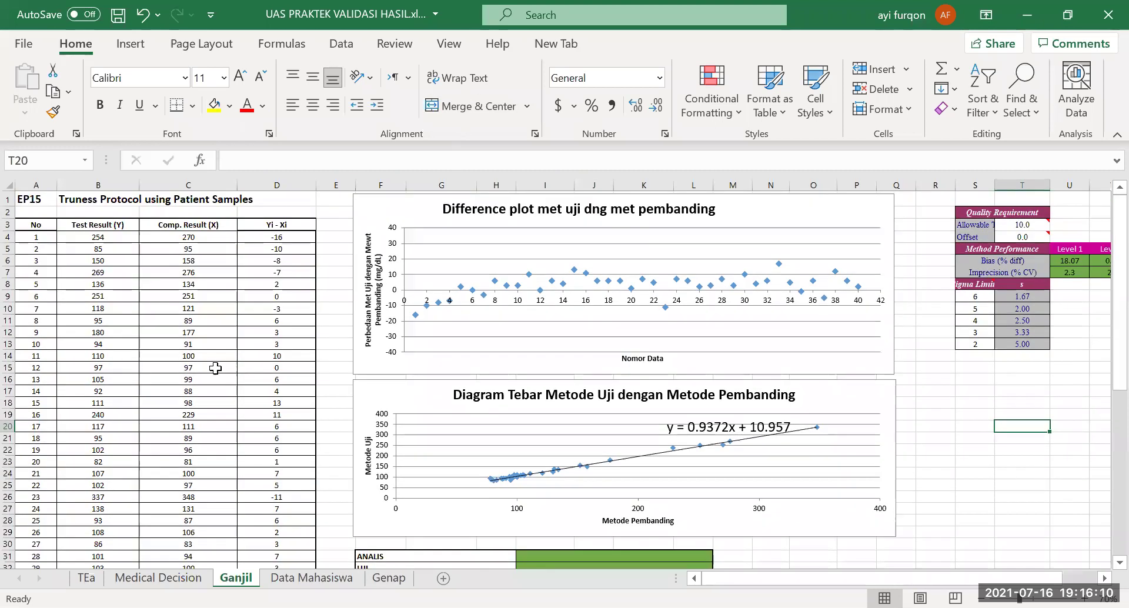
drag(117, 238, 182, 564)
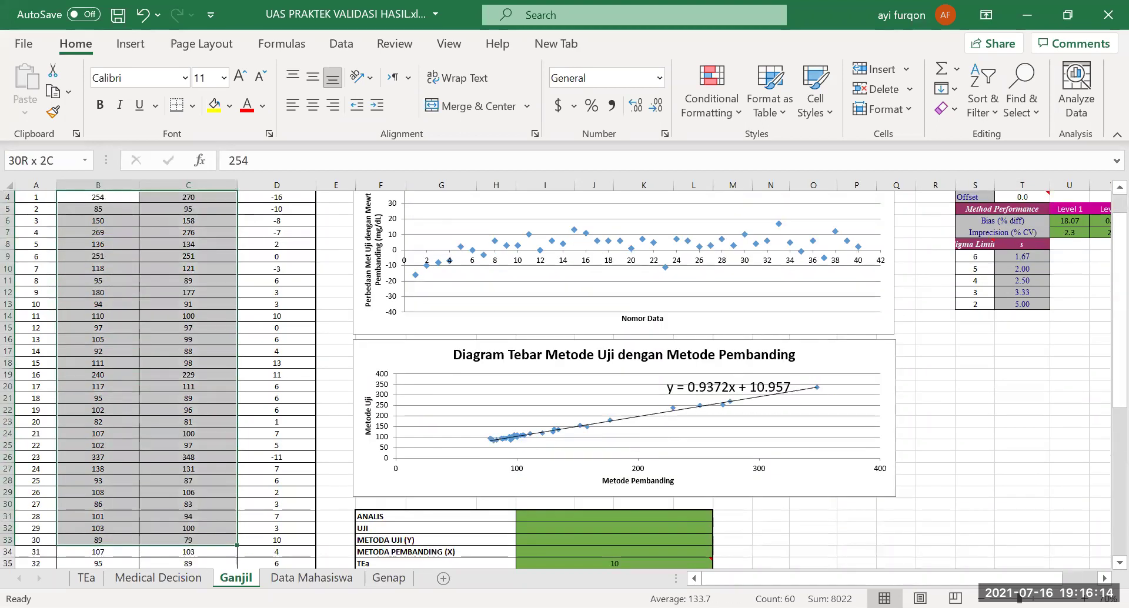
drag(205, 514, 207, 492)
scroll(207, 492, down, 5)
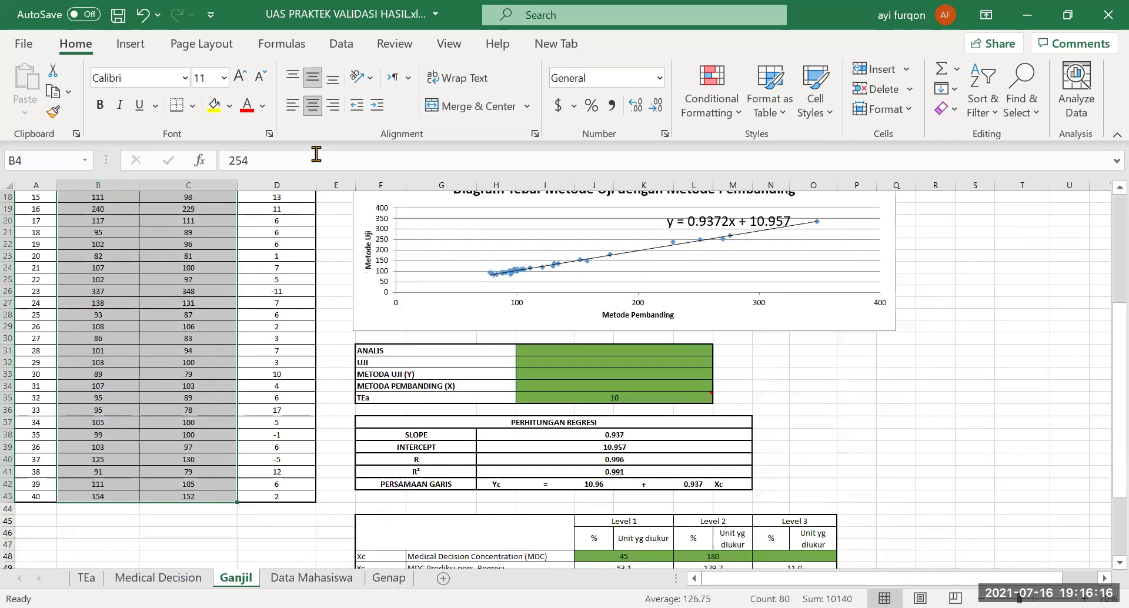
click(262, 106)
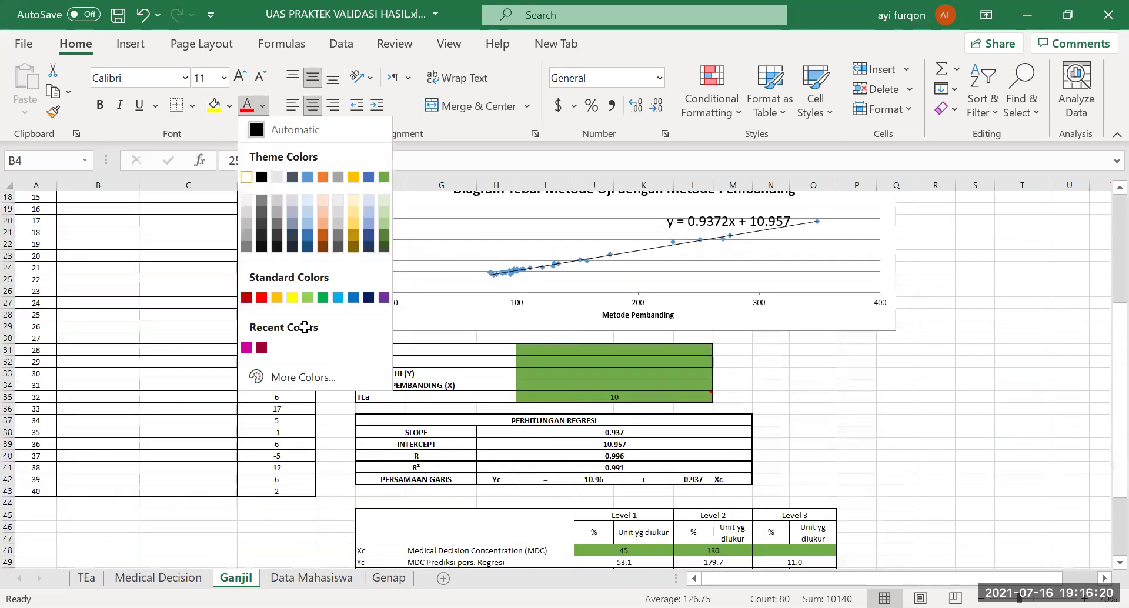
click(248, 178)
Set the font colour of the Yi - Xi differences in D4:D43 to white.
drag(285, 237, 272, 548)
key(ctrl+shift+Down)
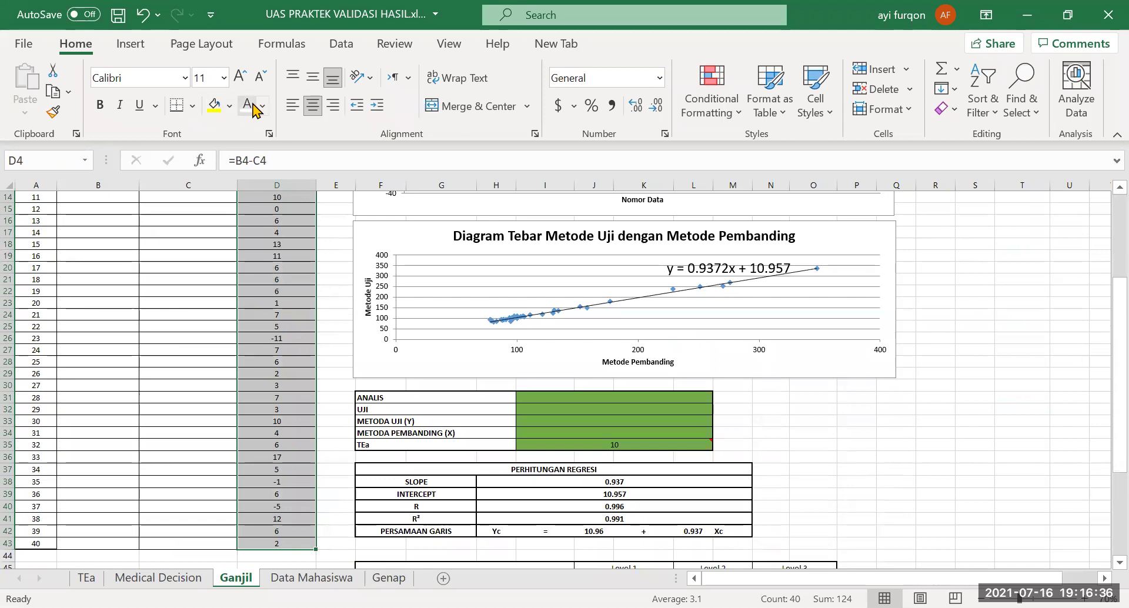
scroll(245, 383, up, 5)
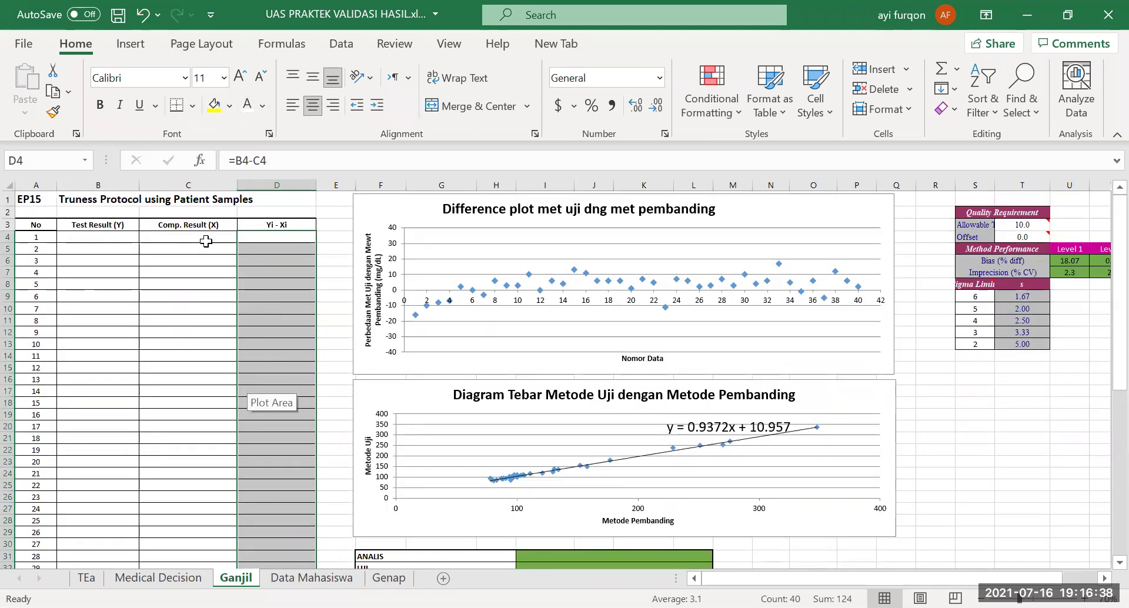
click(207, 242)
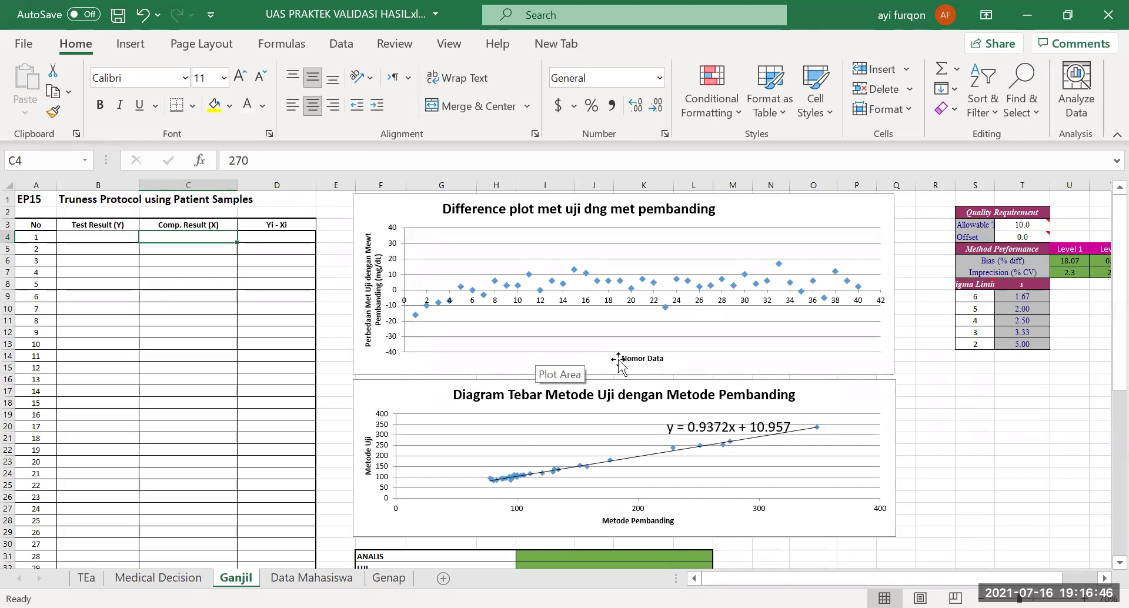
Check the extent of the Test Result (Y) data range by selecting B4:B43.
click(87, 242)
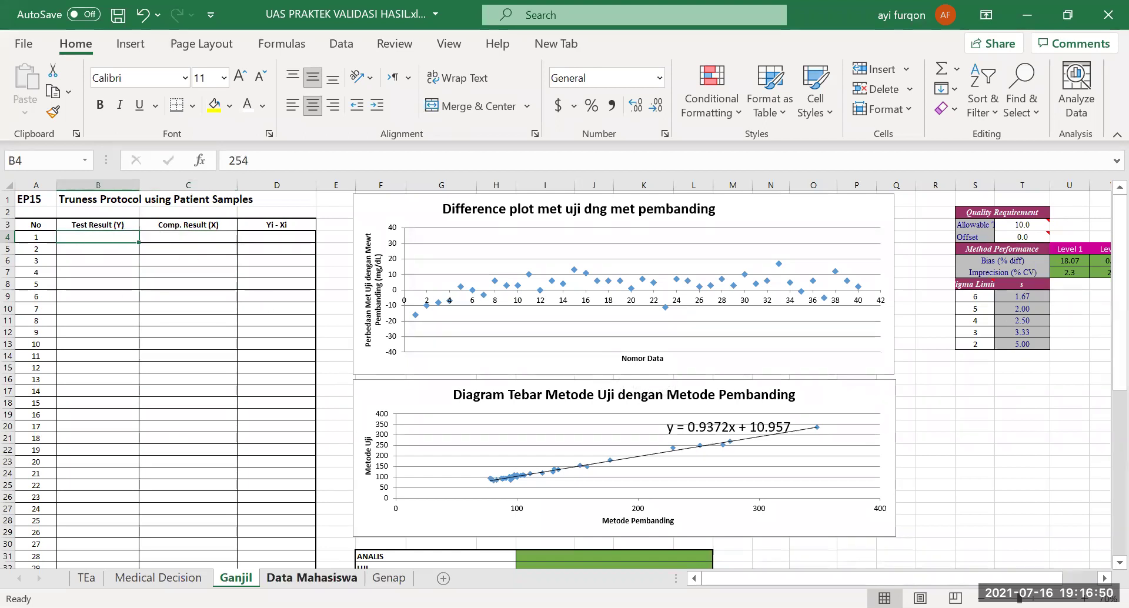
click(99, 185)
scroll(104, 240, down, 7)
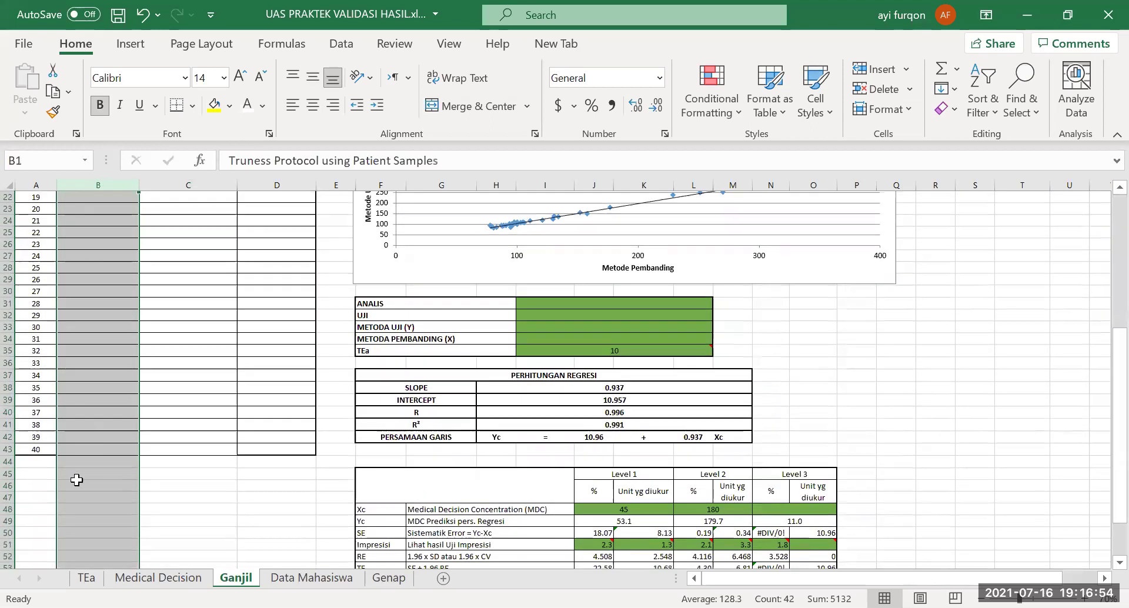
click(89, 447)
drag(89, 447, 94, 189)
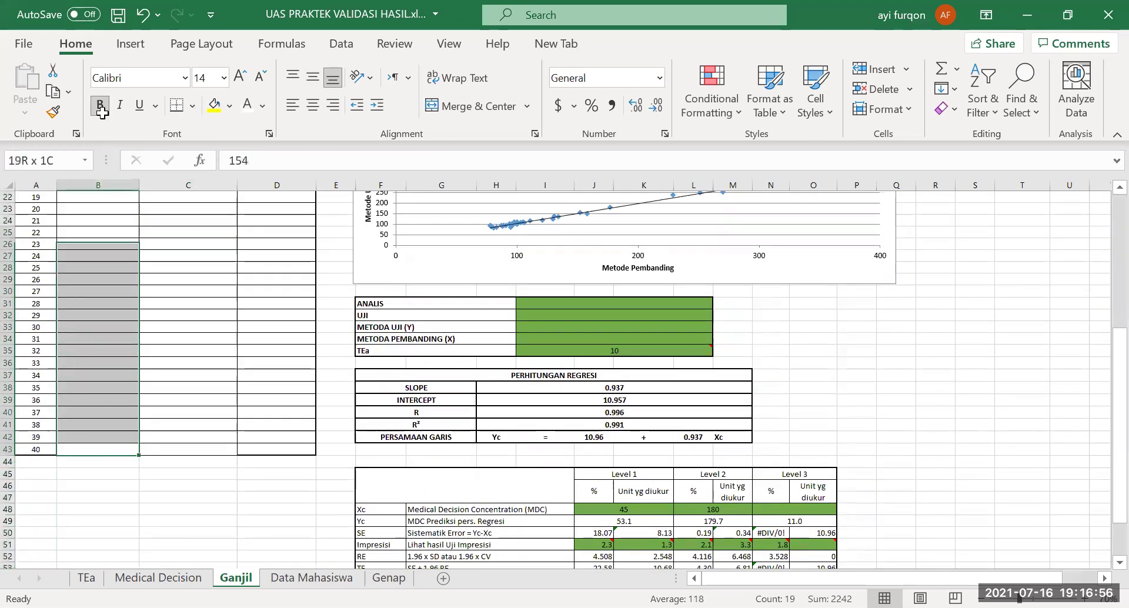
drag(101, 109, 96, 217)
scroll(96, 214, up, 7)
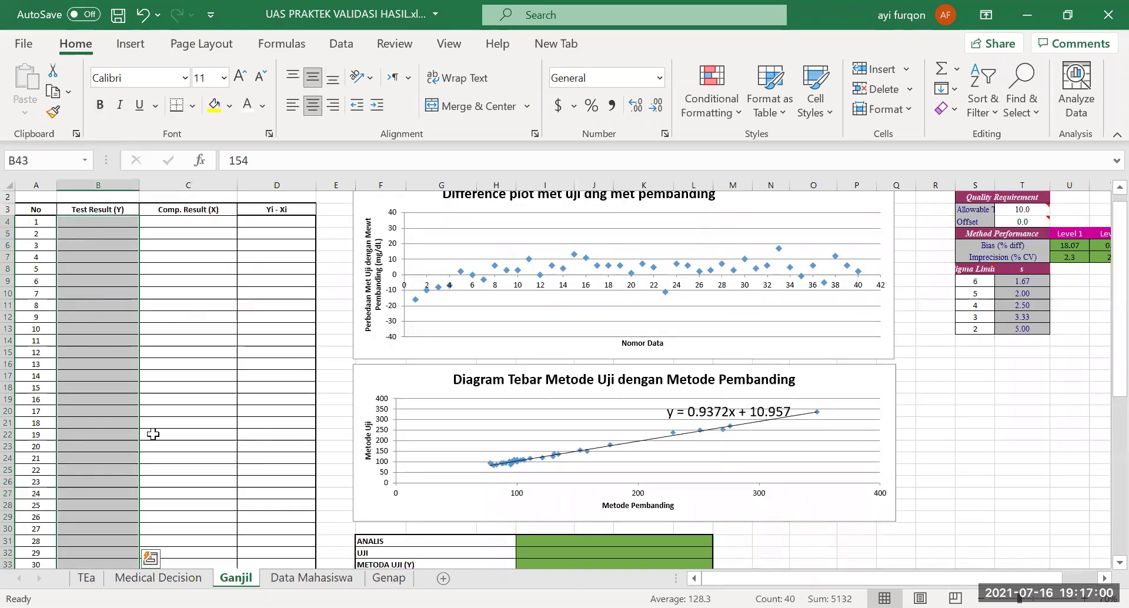
click(1032, 413)
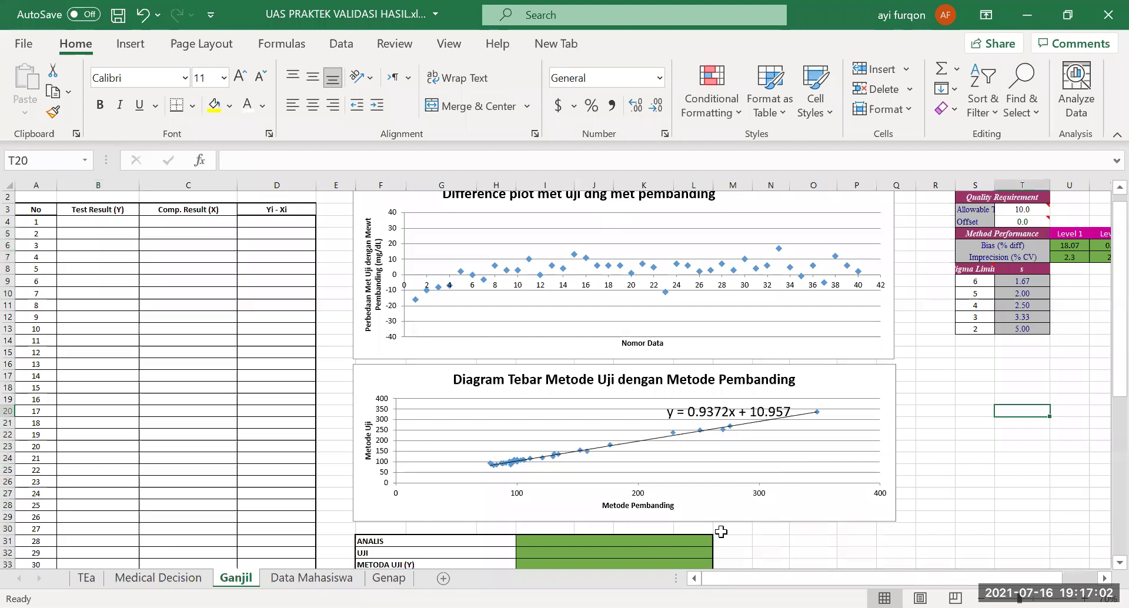
Review the Uji, Metoda Uji (Y), Metoda Pembanding (X) and TEa entry cells in the test information table.
scroll(622, 474, down, 5)
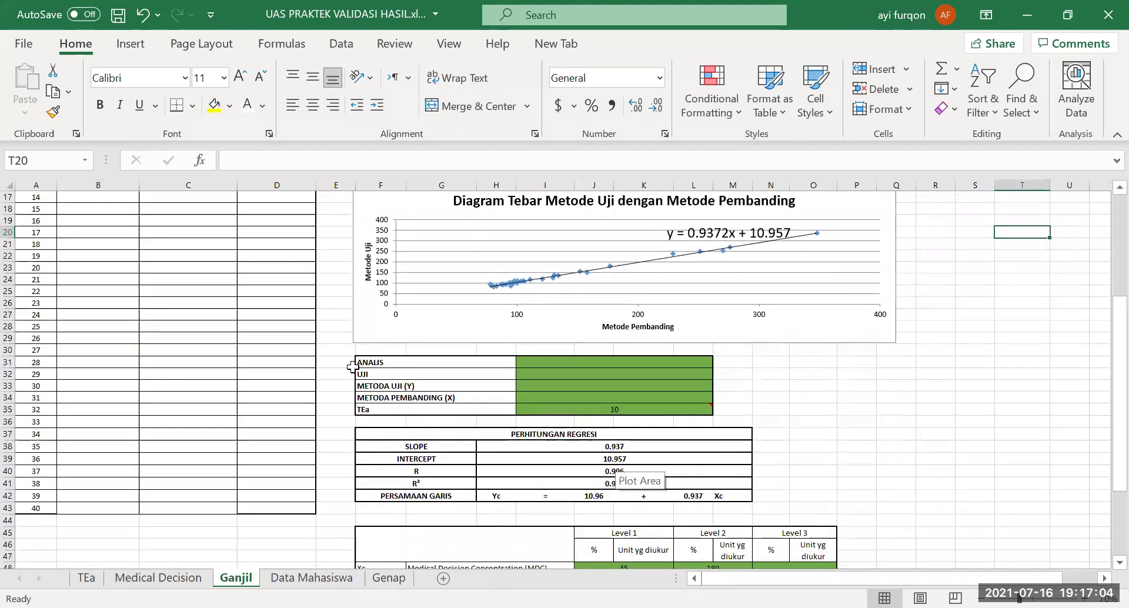
click(590, 374)
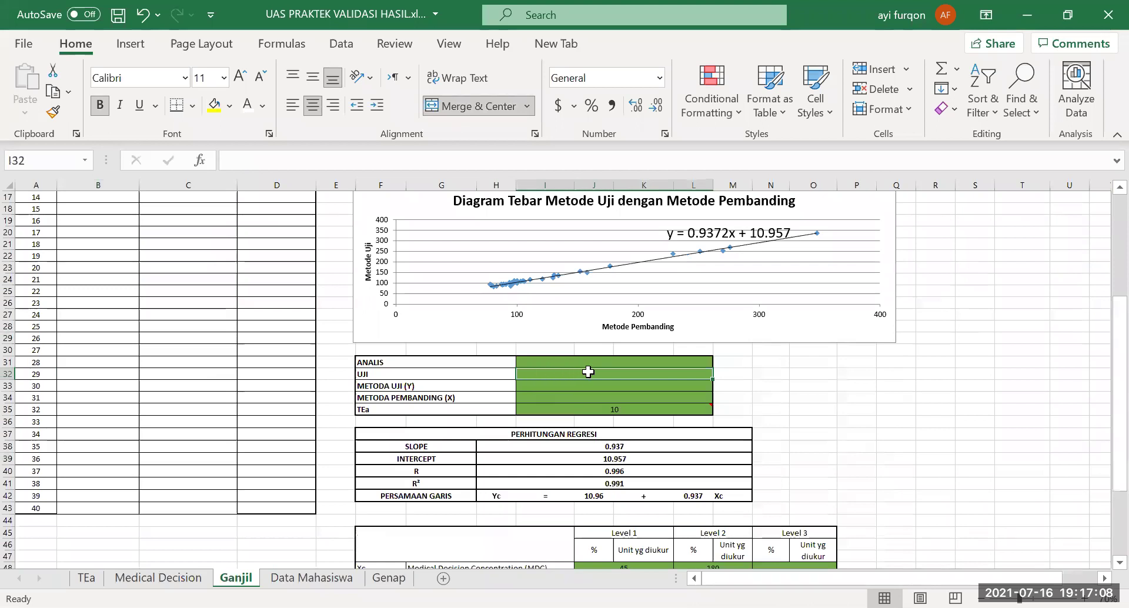
click(555, 386)
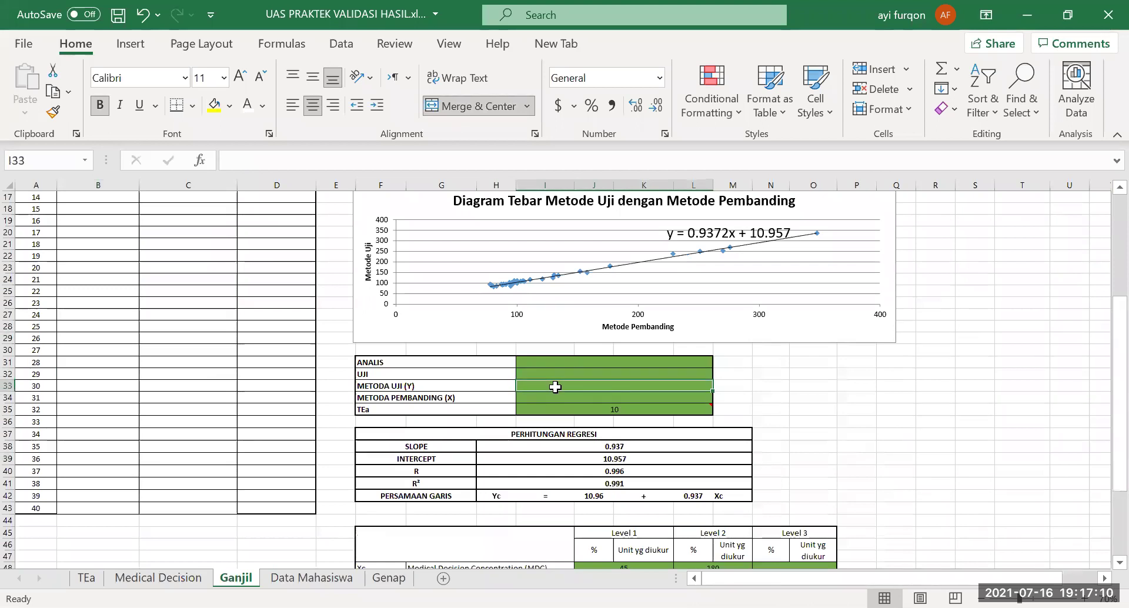
click(554, 398)
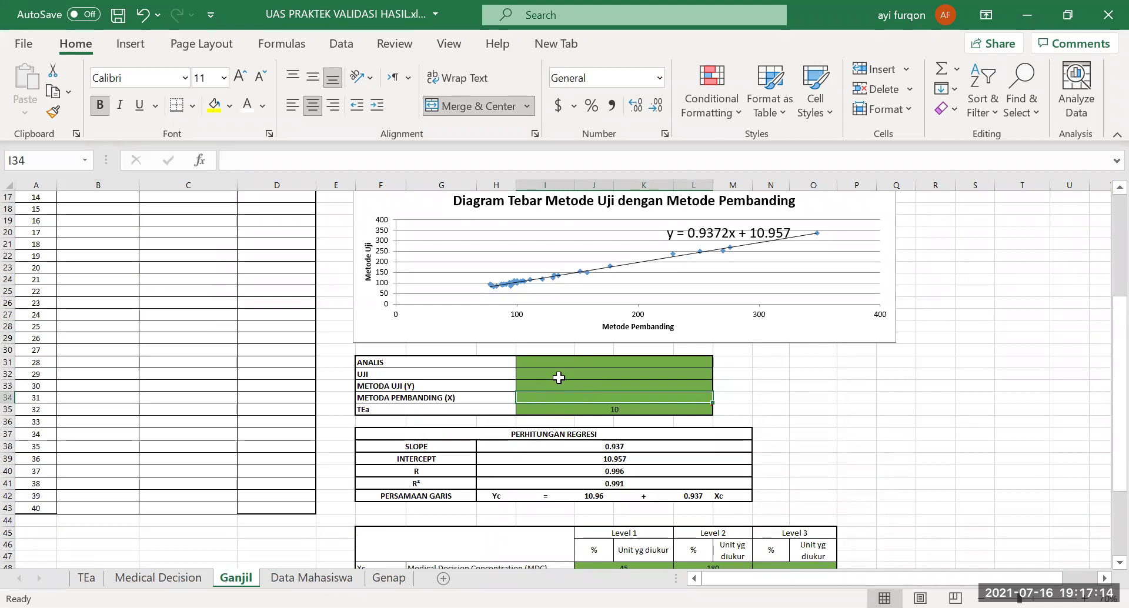
drag(559, 382, 557, 399)
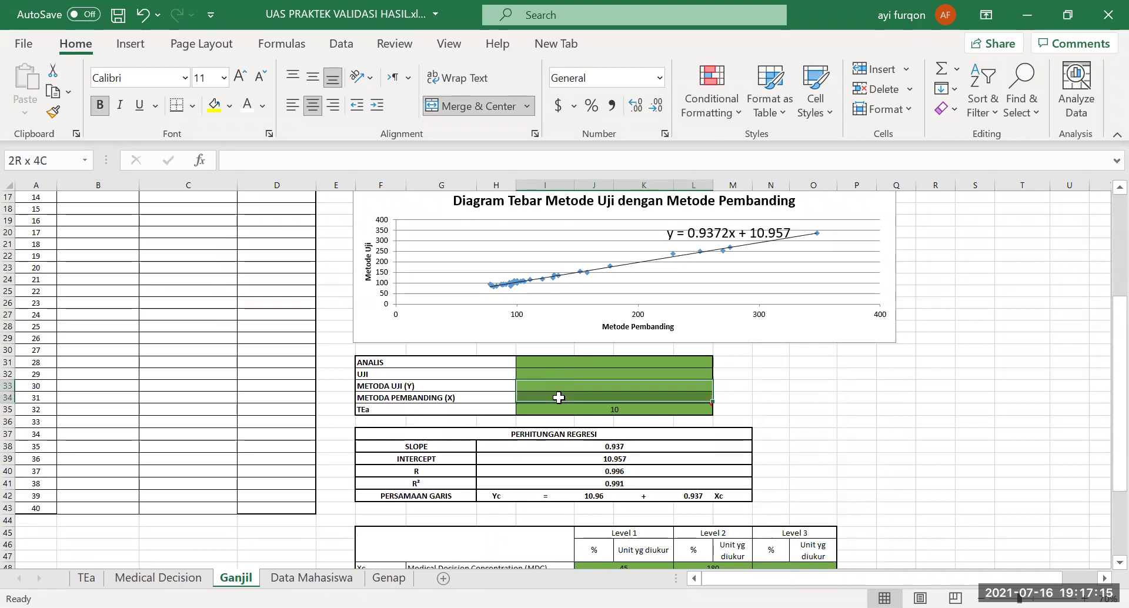
click(622, 412)
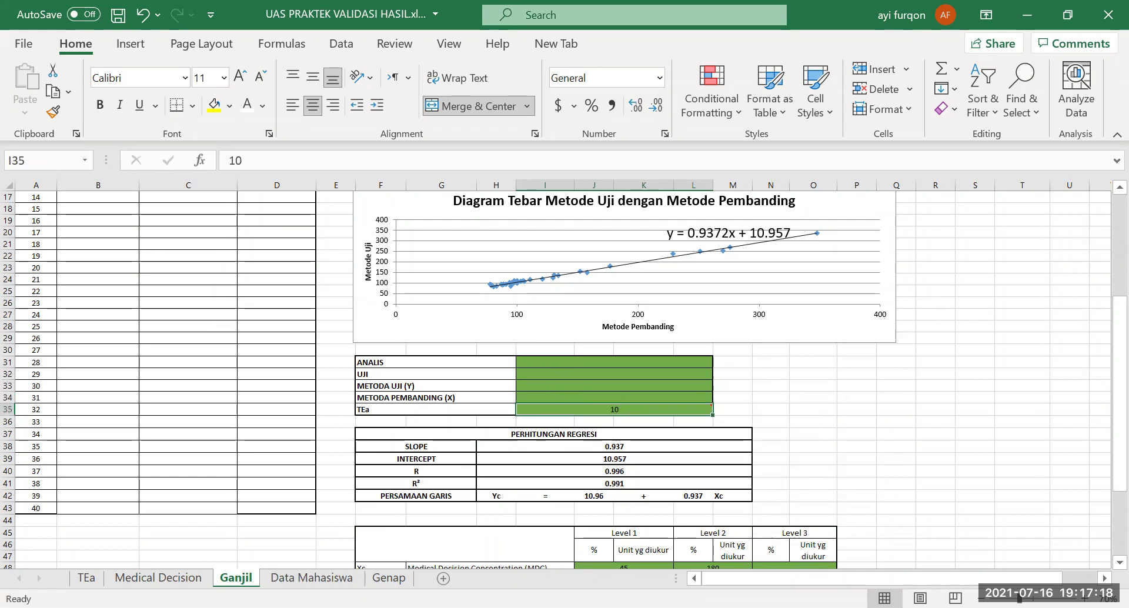
Search the TEa sheet for Glucose and check the allowable error limit of its first entry in E703.
key(ctrl+Page_Up)
key(ctrl+Page_Up)
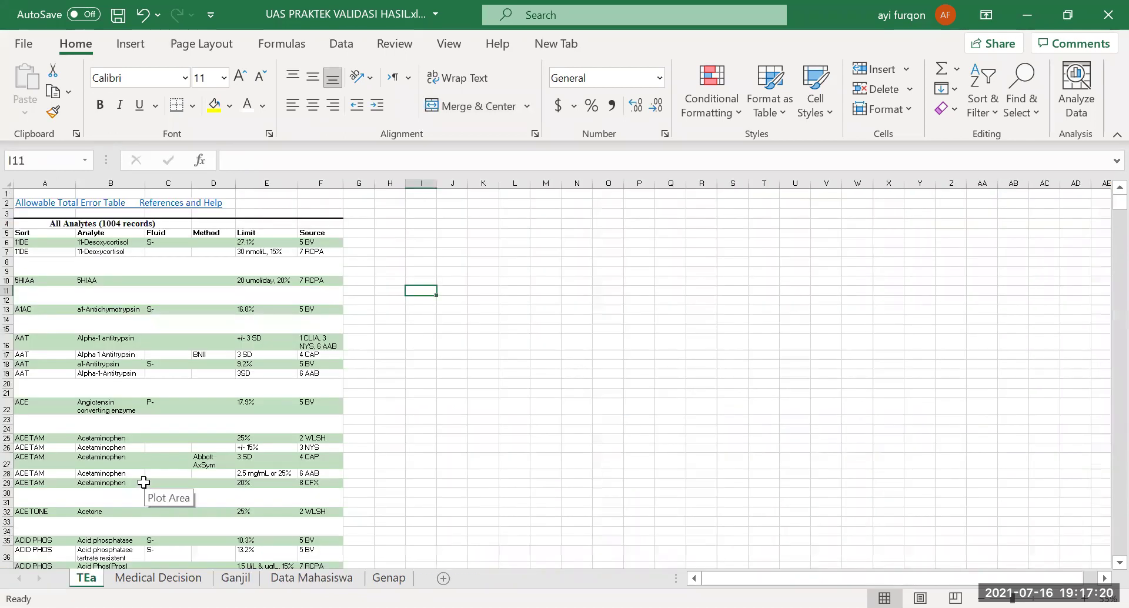
scroll(144, 482, down, 5)
scroll(143, 482, down, 4)
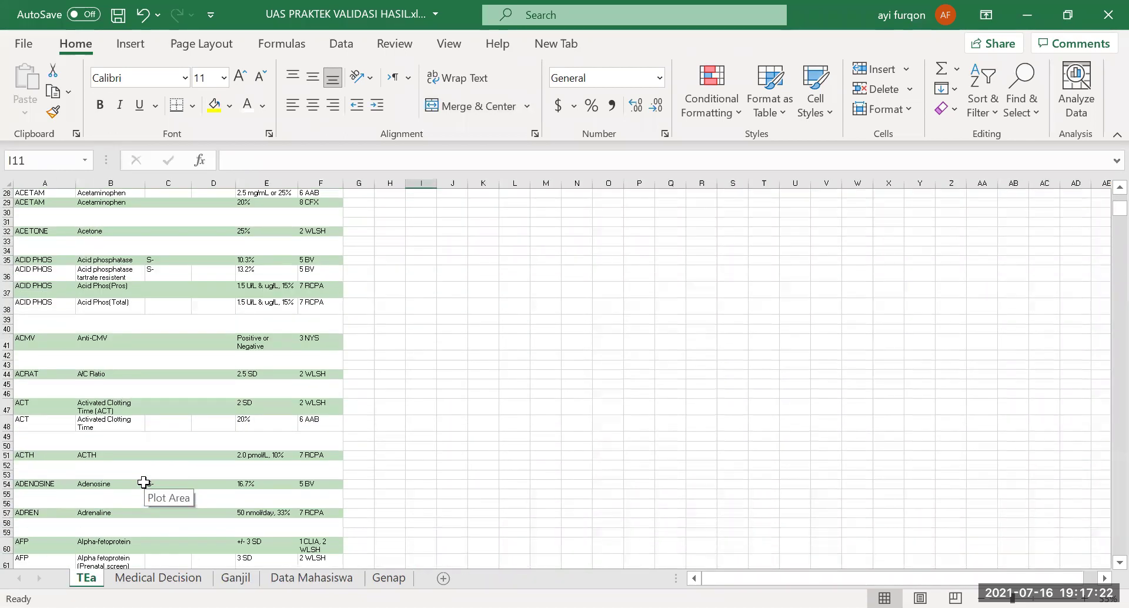
key(ctrl+f)
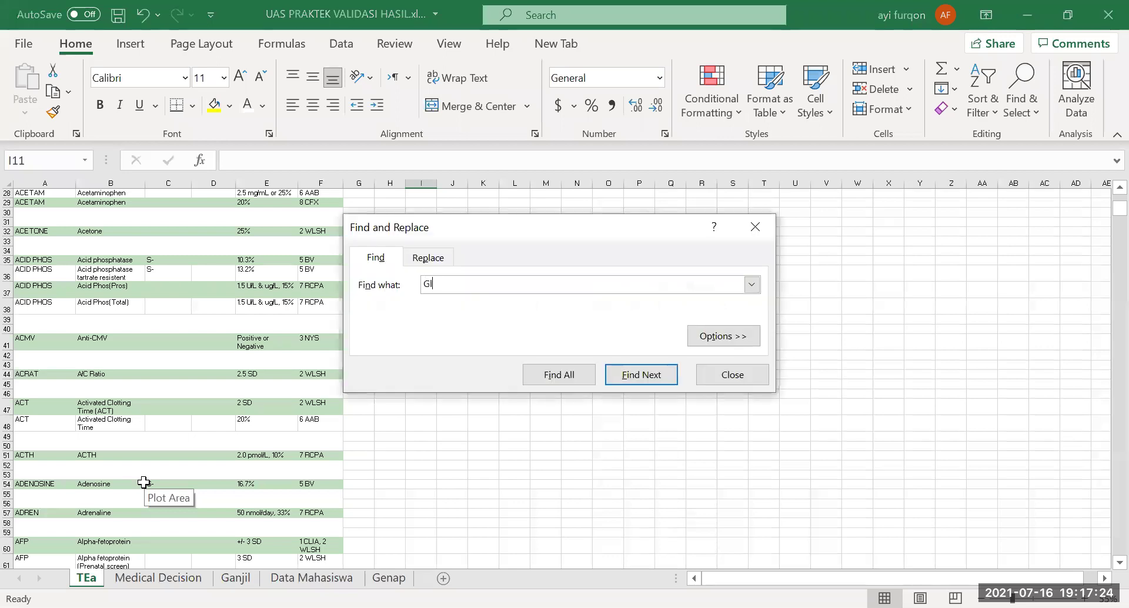
text(Glucose)
key(Return)
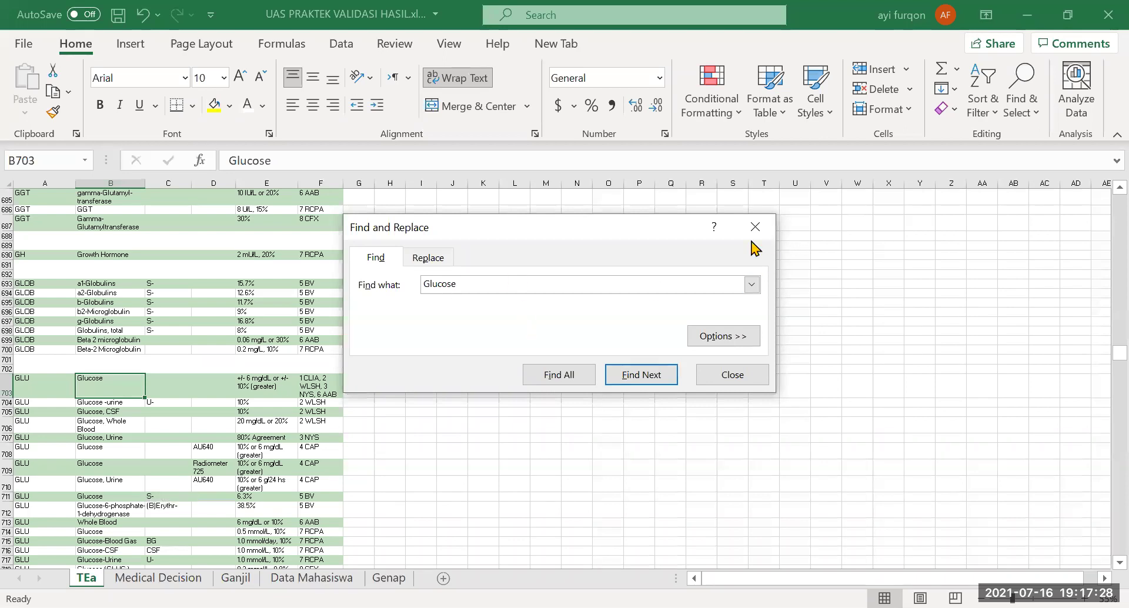
click(768, 230)
key(Right)
key(Right)
key(Right)
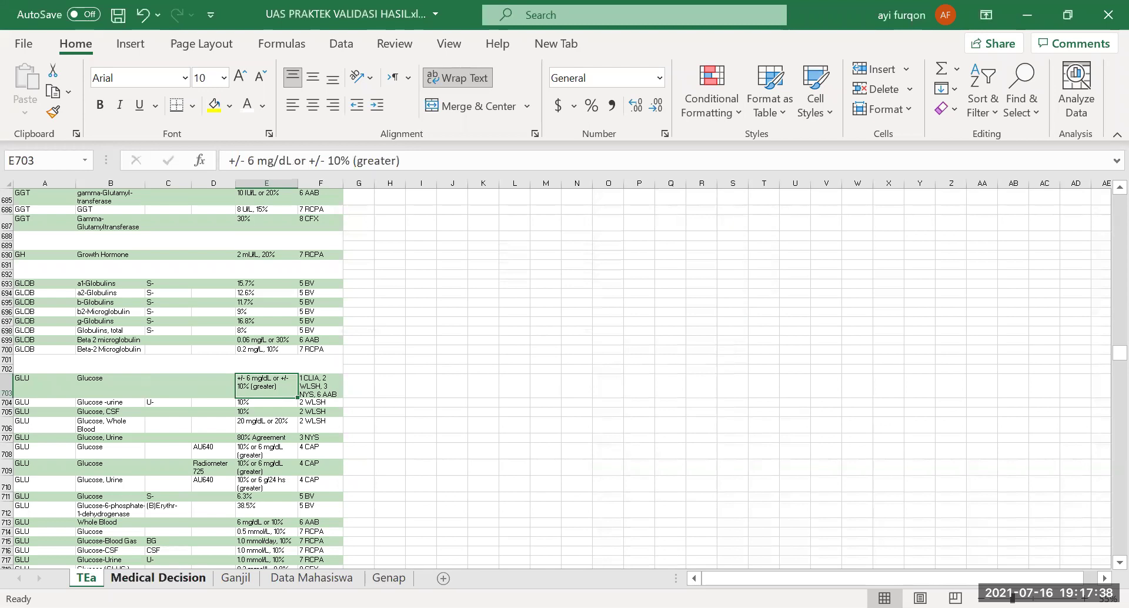
Review the TEa entry and the slope, intercept, R and R² cells in the regression table on the Ganjil sheet.
click(236, 578)
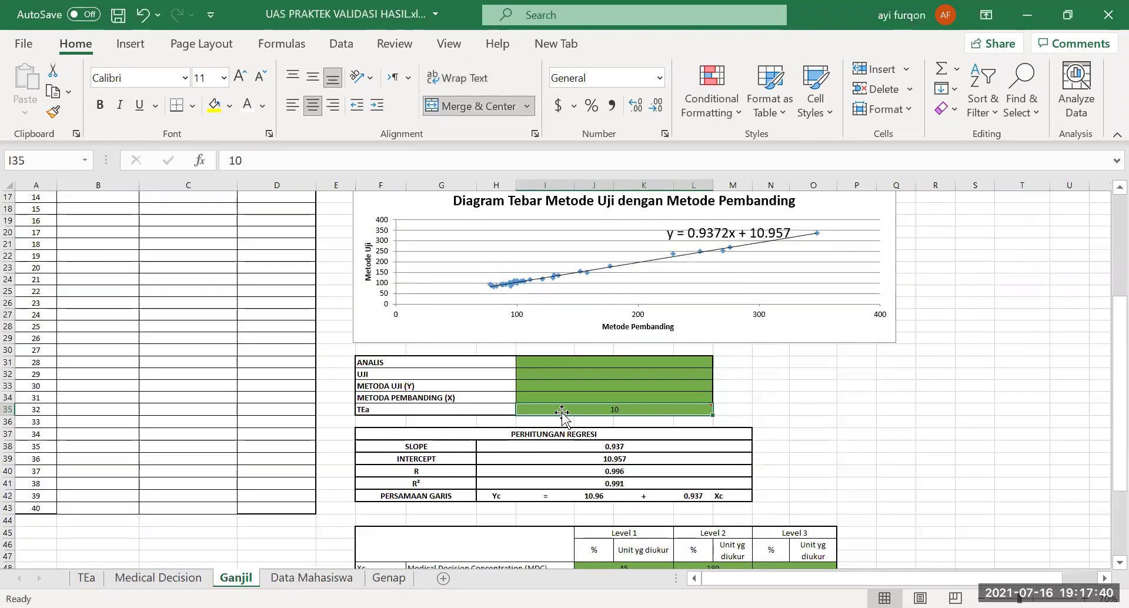
mouse_move(612, 409)
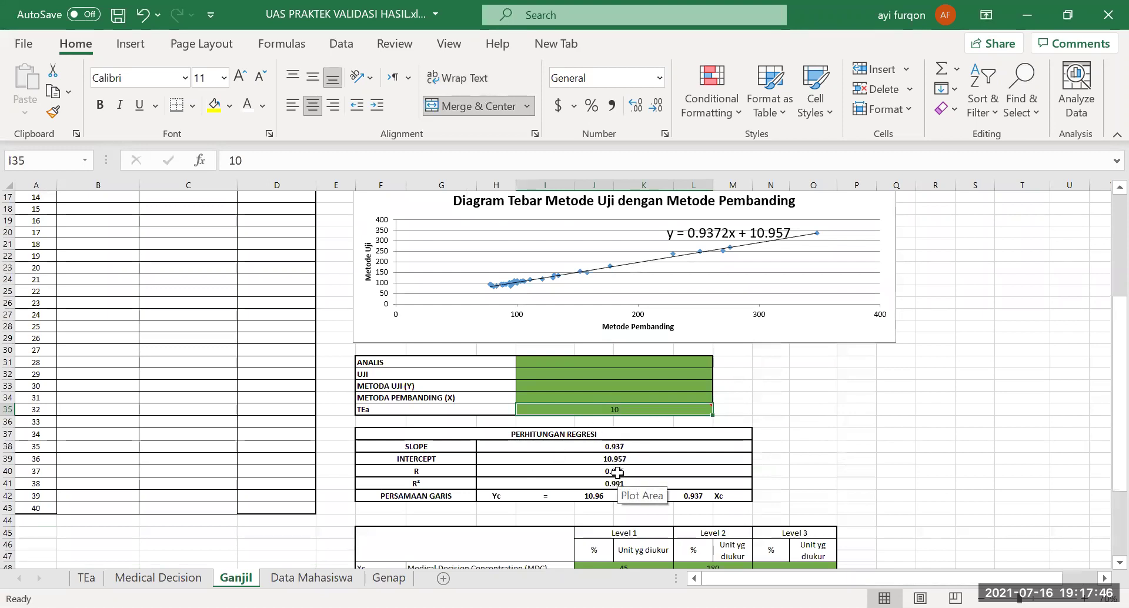
click(625, 445)
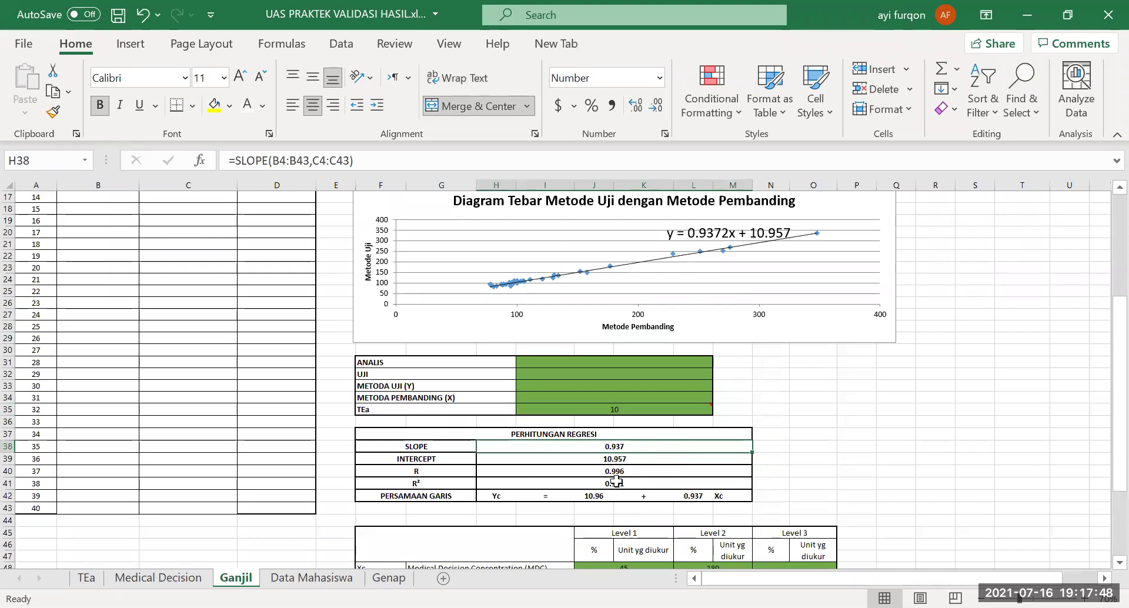
click(637, 461)
click(639, 472)
click(635, 484)
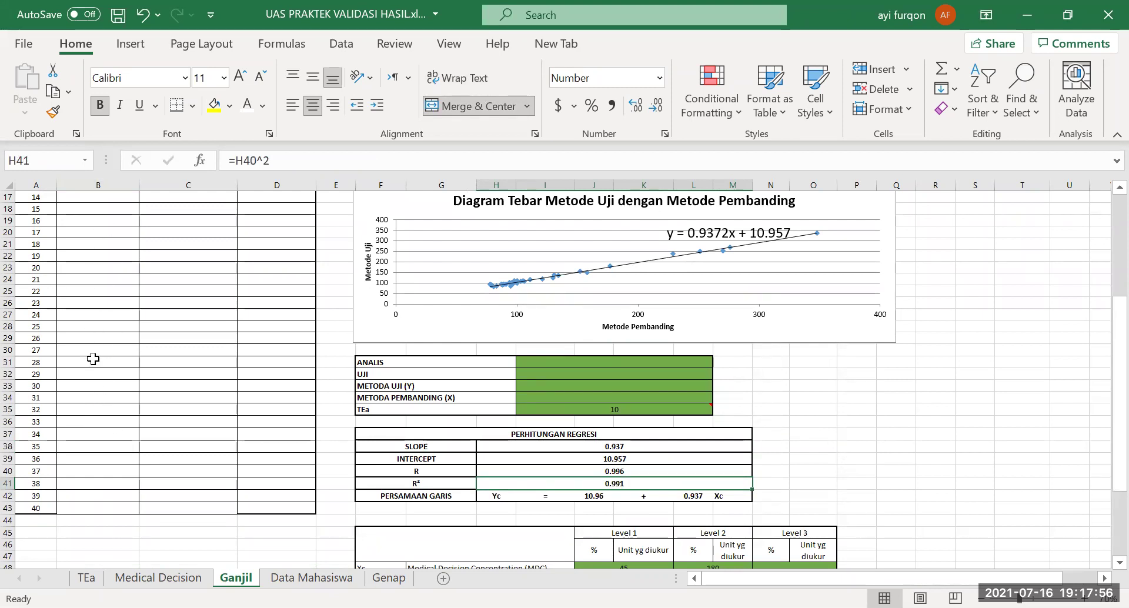
Check the extent of the Comp. Result (X) data in C4:C43 and the first entries of both result columns.
scroll(93, 359, up, 5)
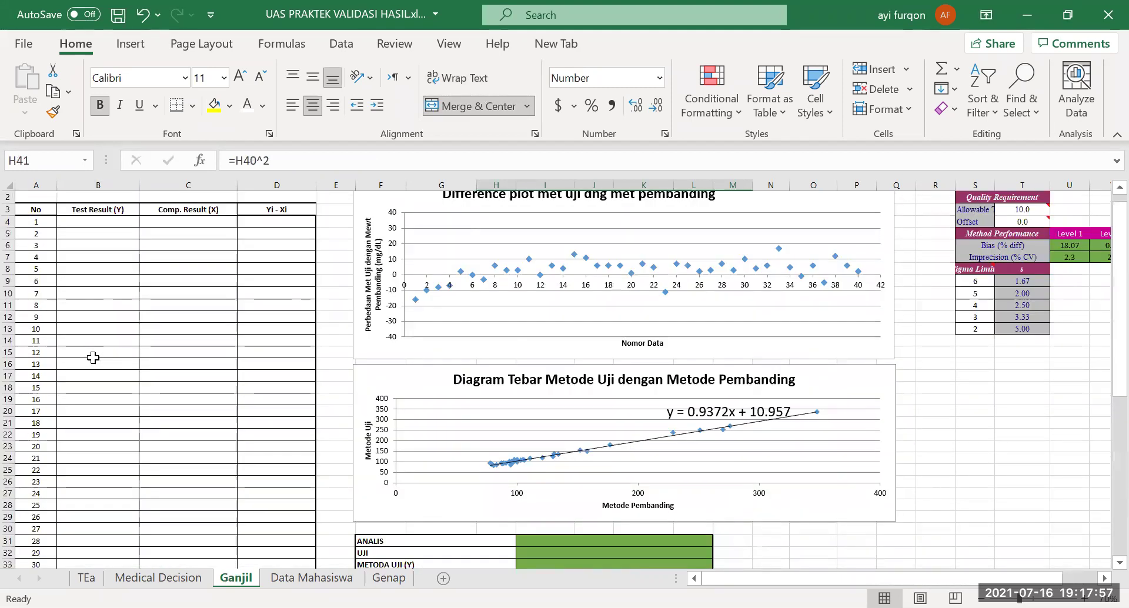
click(205, 219)
drag(205, 220, 194, 573)
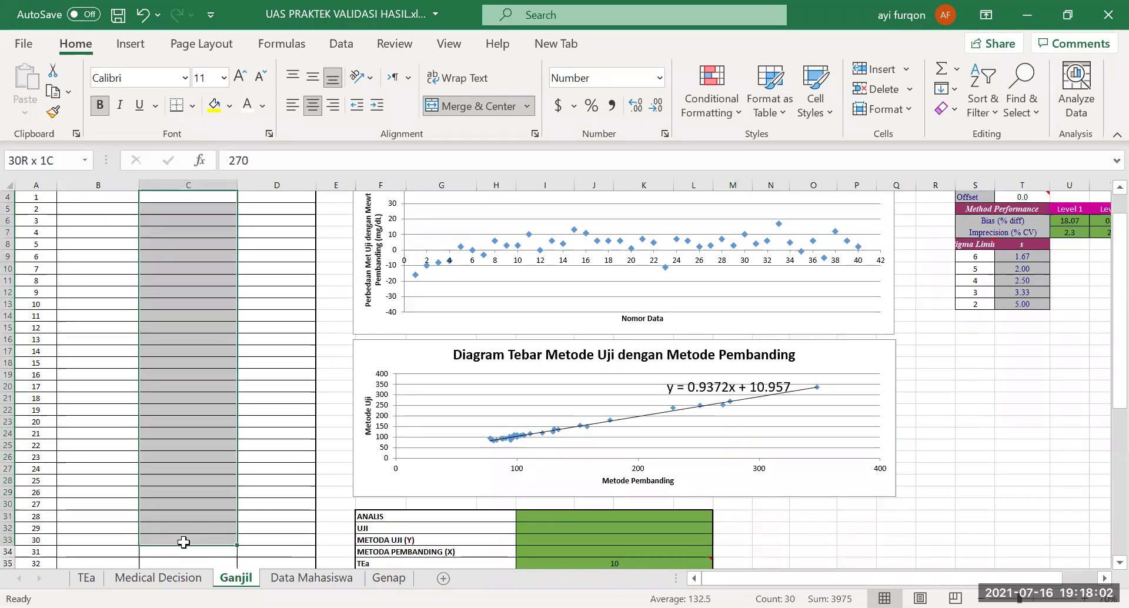
scroll(180, 537, down, 4)
drag(180, 537, 181, 514)
scroll(189, 484, up, 5)
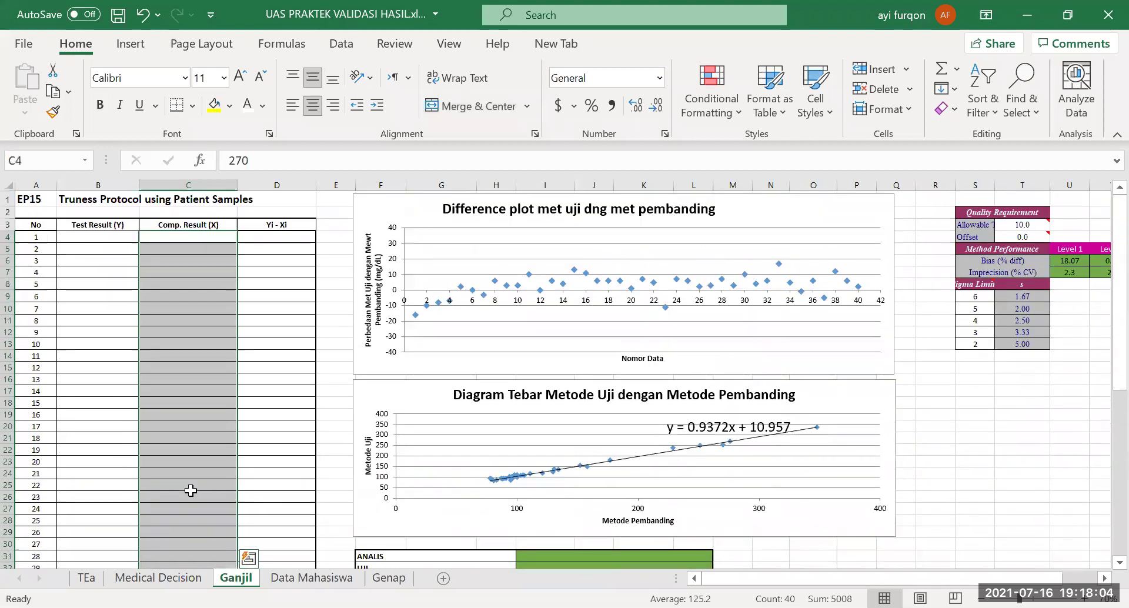
drag(101, 236, 101, 236)
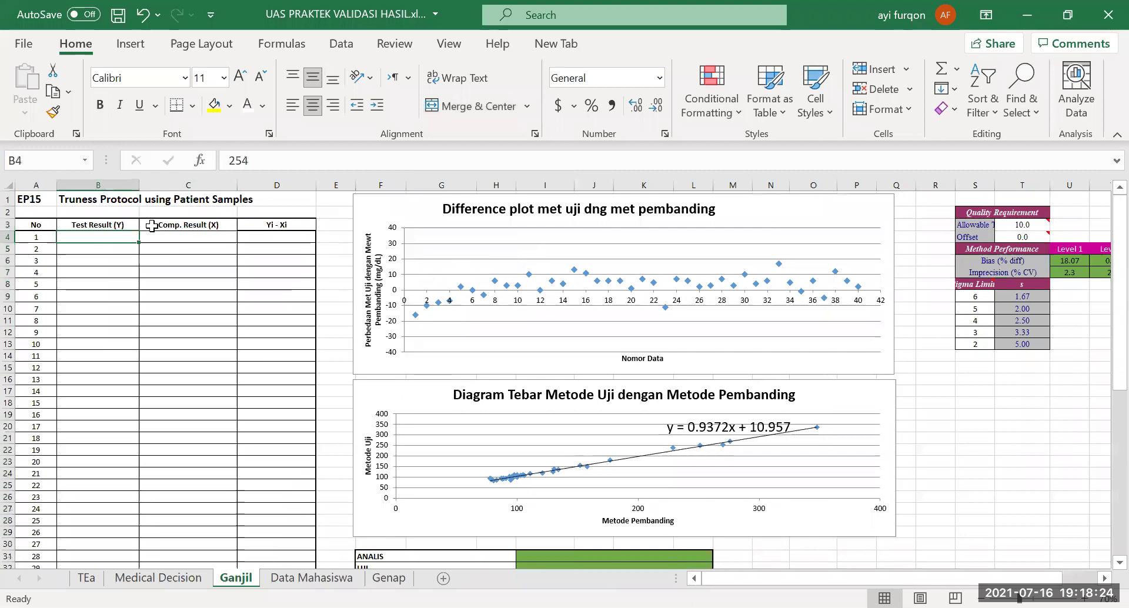
click(216, 234)
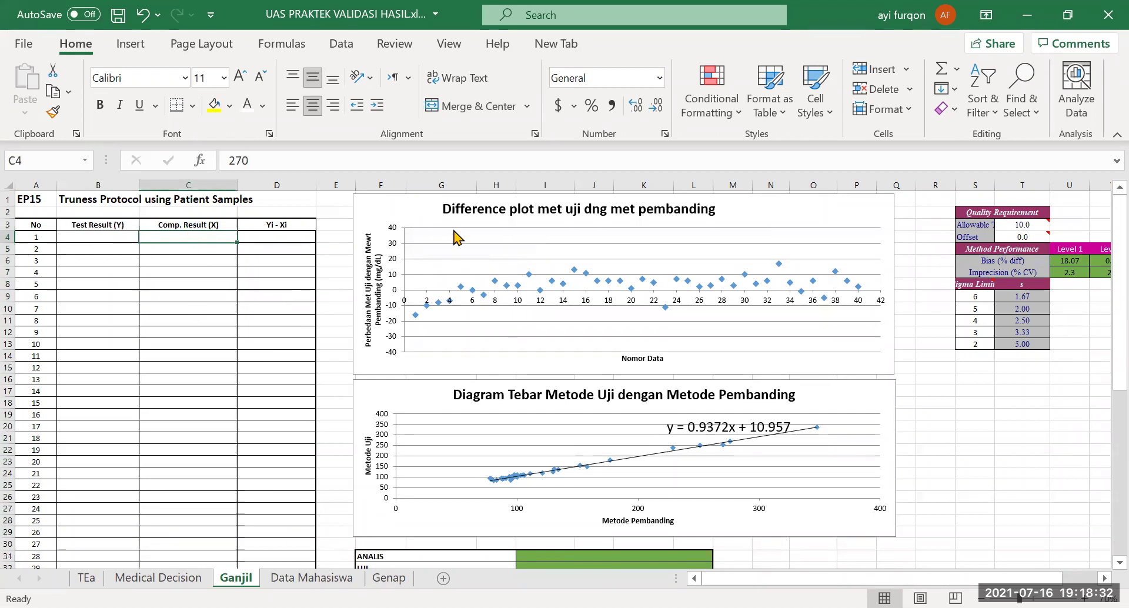
Correct "dng" to "dgn" in the difference plot's title so it reads "Difference plot met uji dgn met pembanding".
click(606, 208)
click(606, 209)
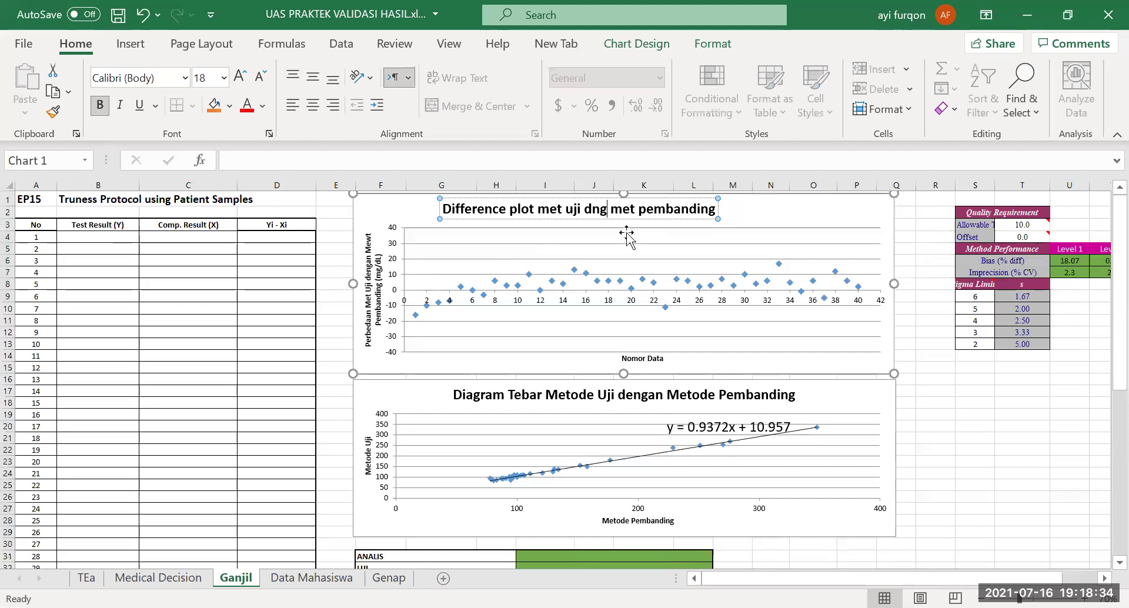
key(BackSpace)
key(BackSpace)
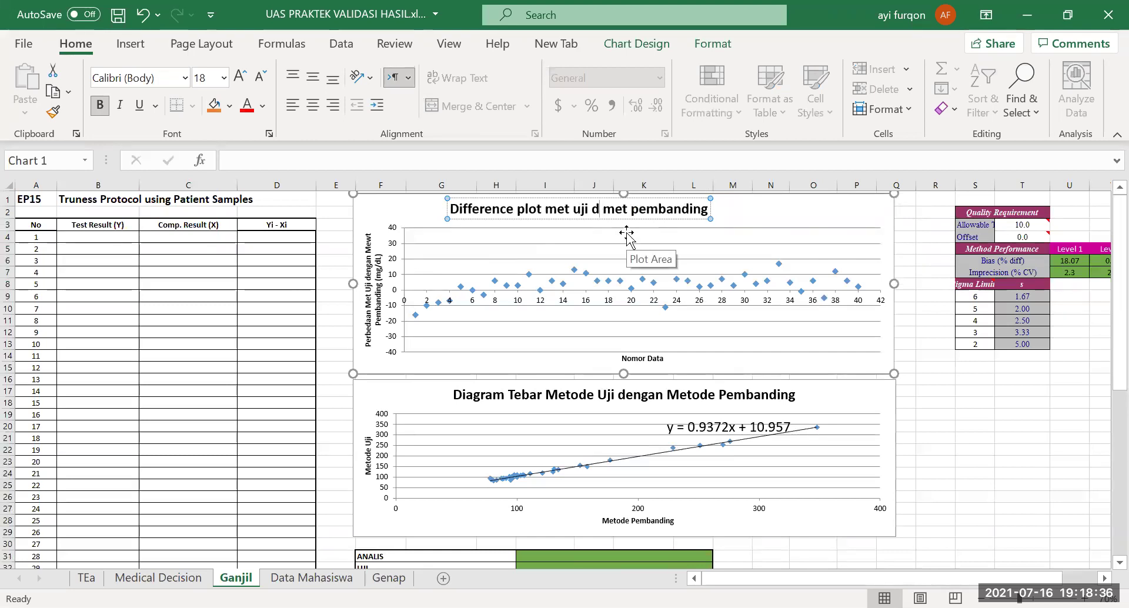
text(gn)
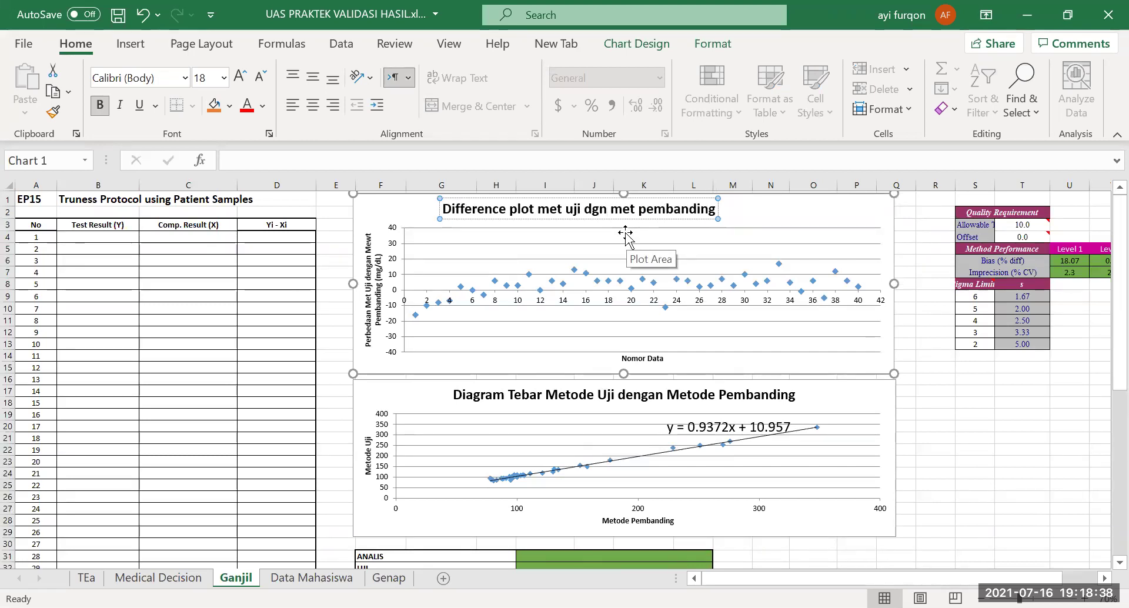
click(928, 391)
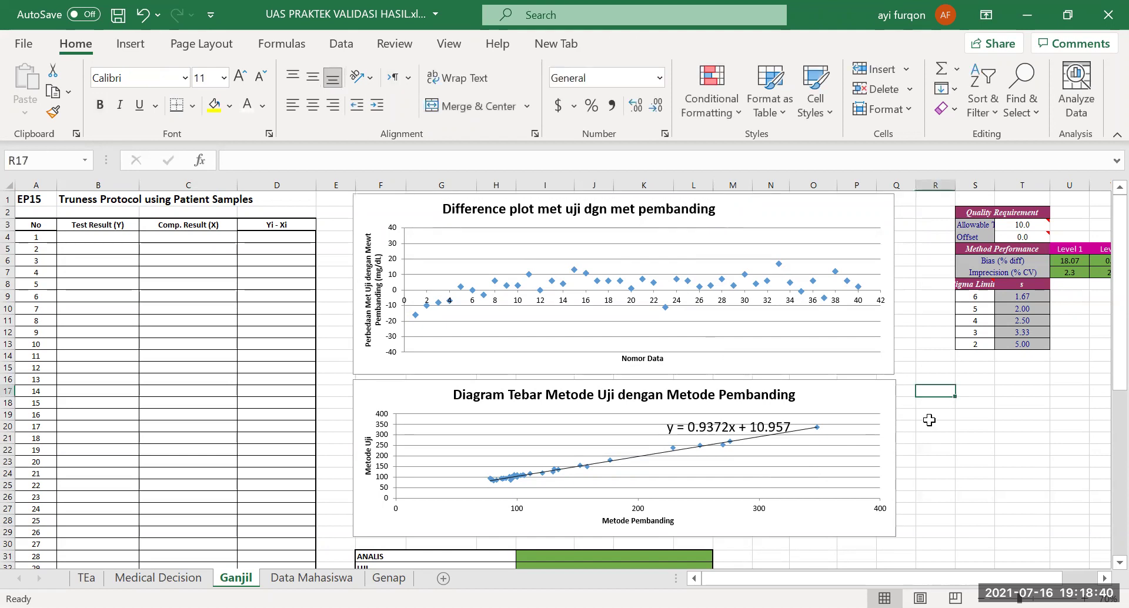
Examine the Level 3 Kesimpulan formula in the error evaluation table below the regression results.
scroll(930, 420, down, 9)
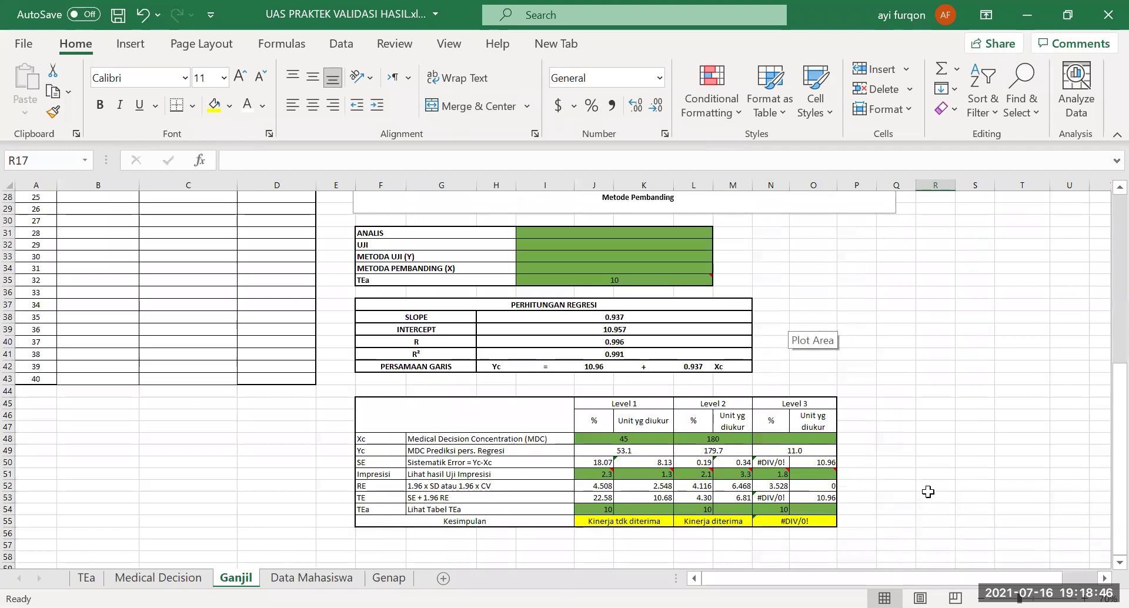
scroll(928, 492, down, 1)
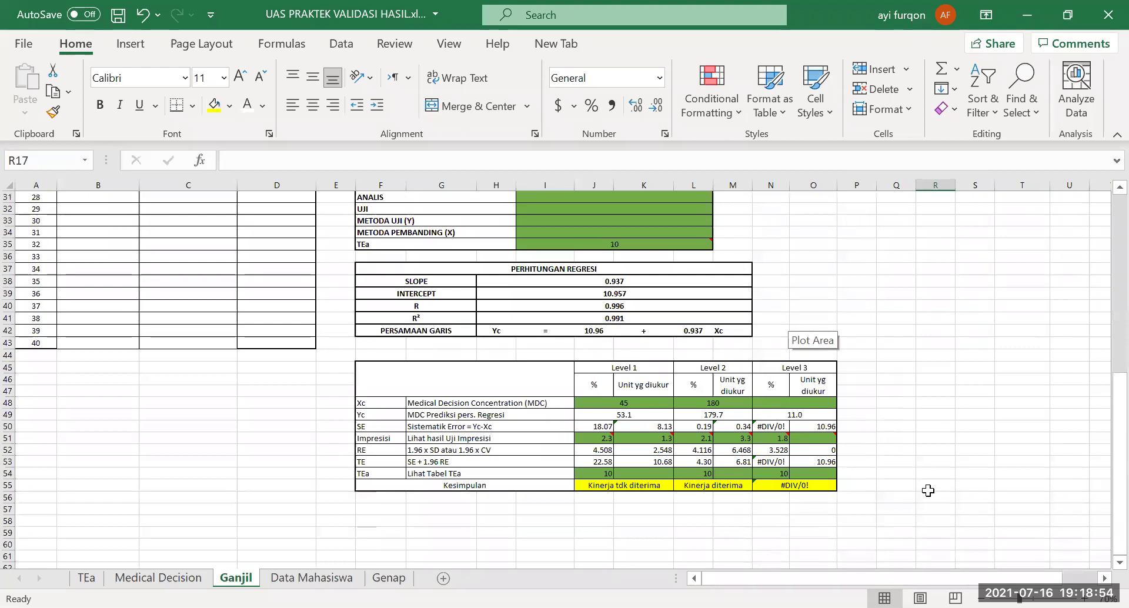
click(819, 486)
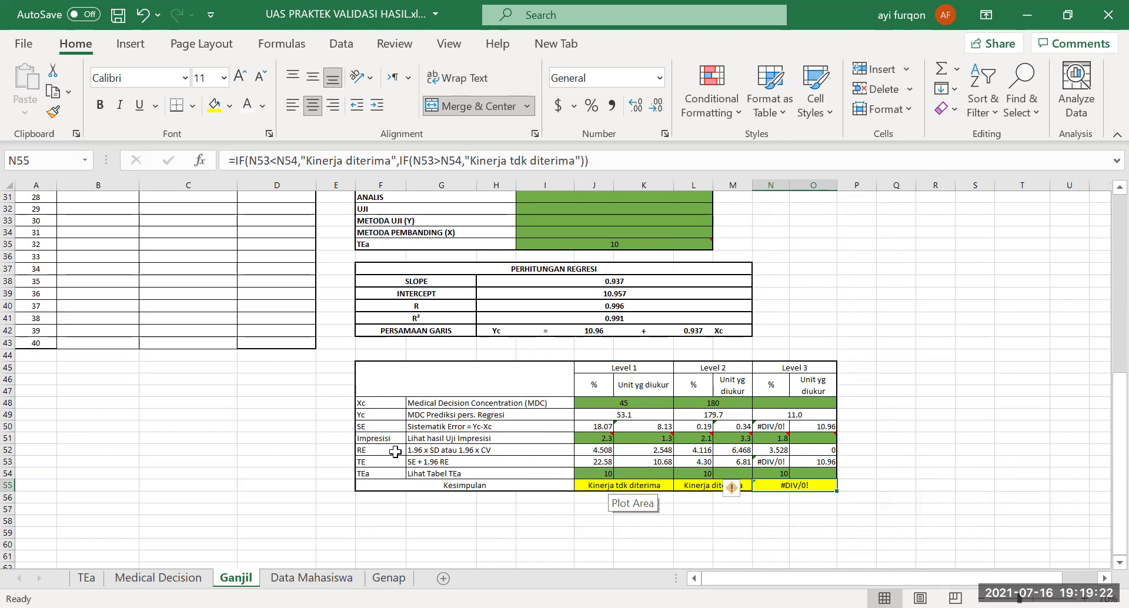
Set the font colour of the RE label and its "1.96 x SD atau 1.96 x CV" description to red.
click(395, 451)
drag(395, 451, 565, 454)
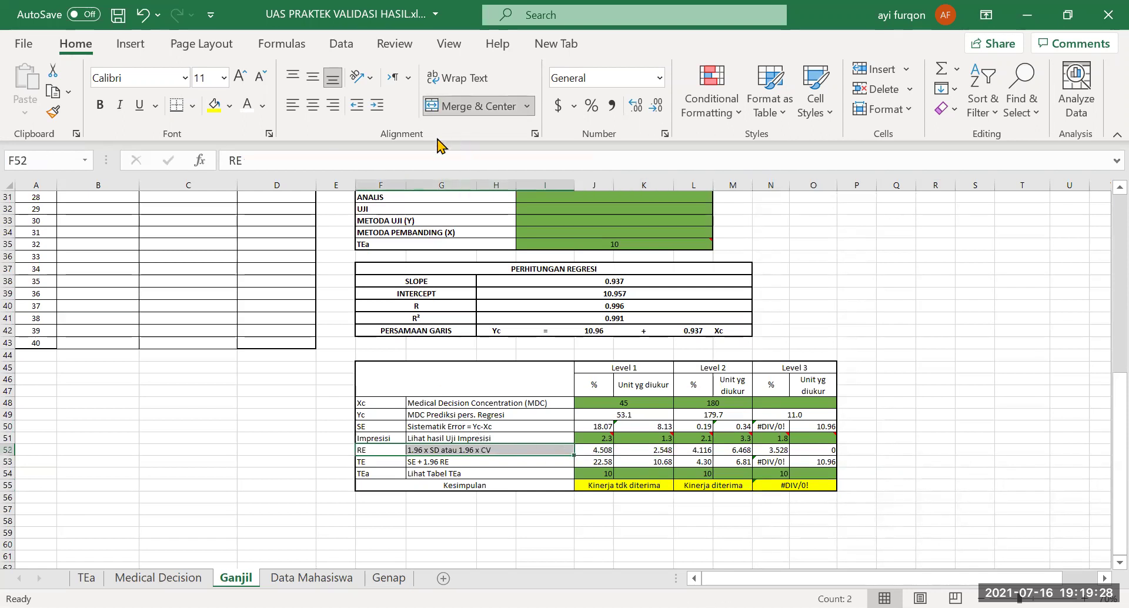
click(261, 107)
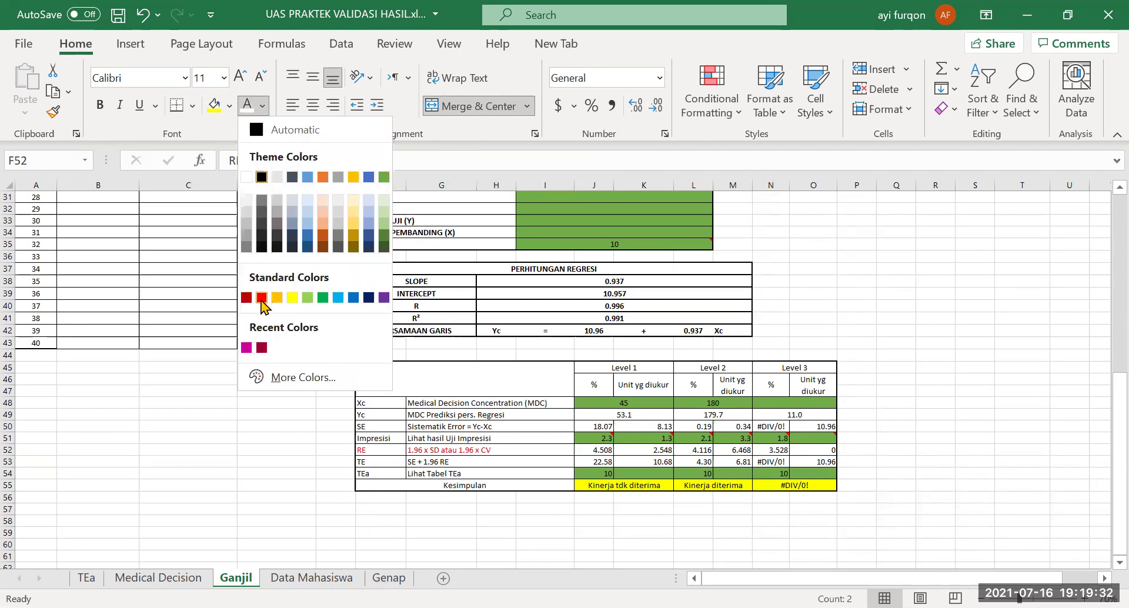
click(260, 301)
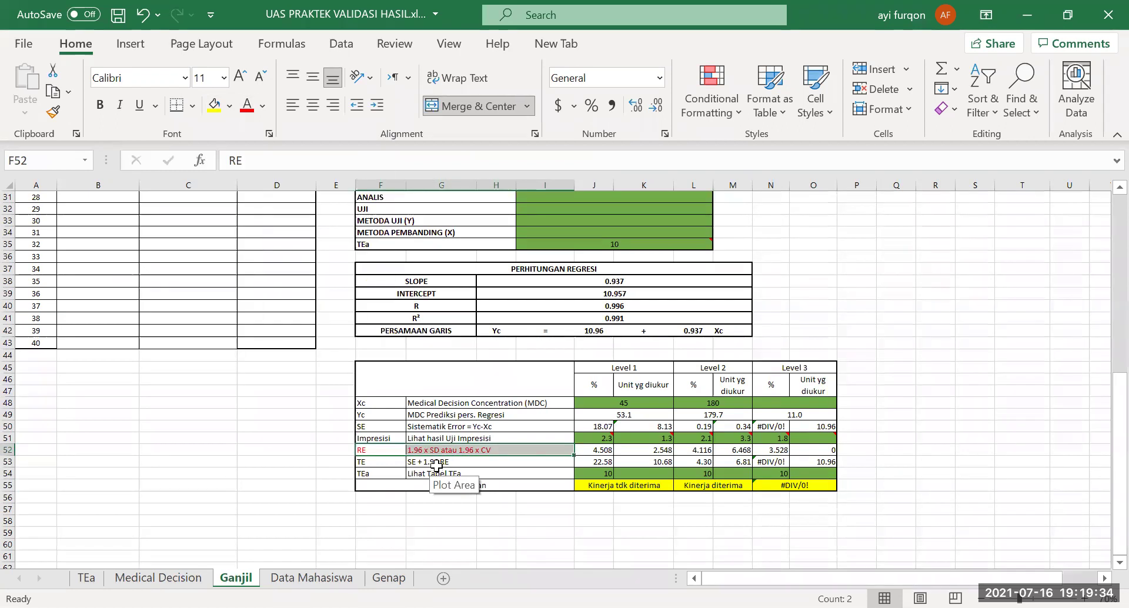
Set the font colour of the SE and TE labels and their descriptions in rows 50 and 53 to red.
click(436, 462)
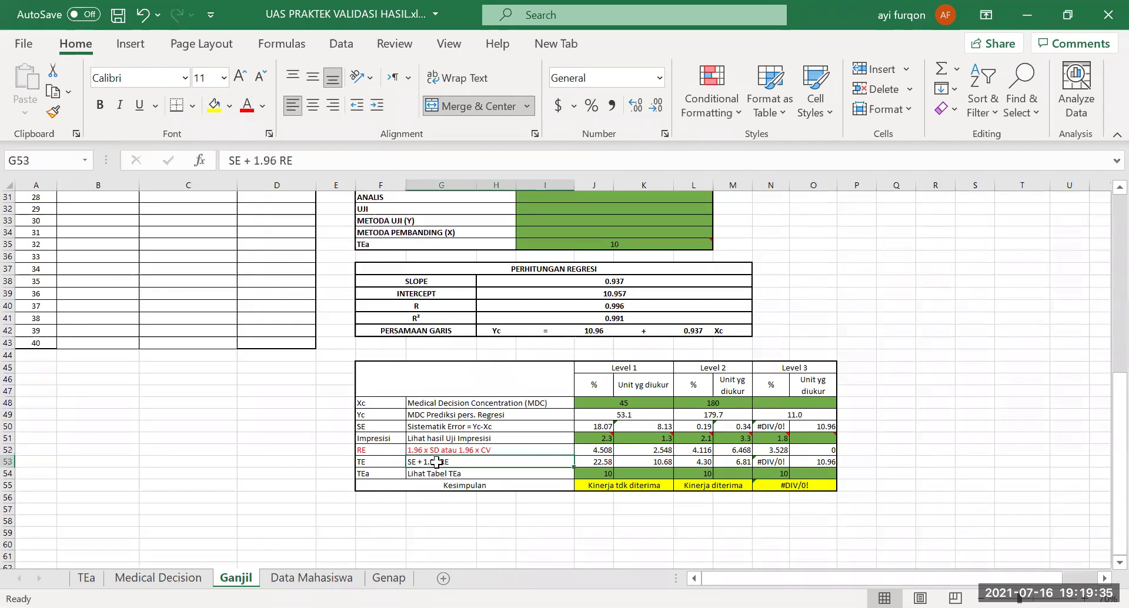
click(390, 461)
click(393, 429)
shift+click(409, 430)
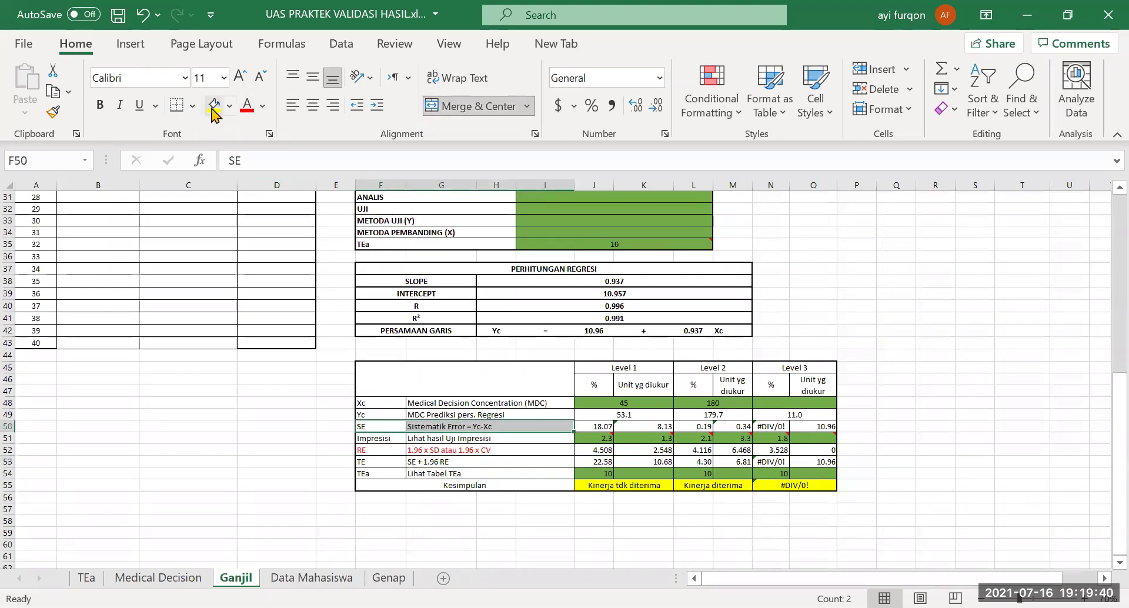
click(248, 109)
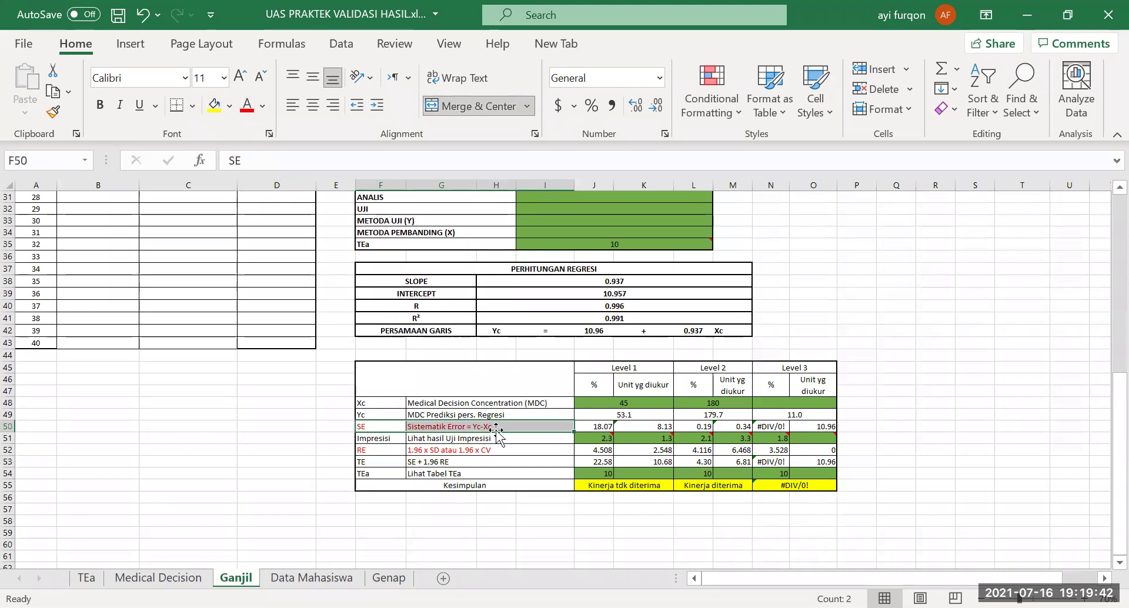
click(464, 472)
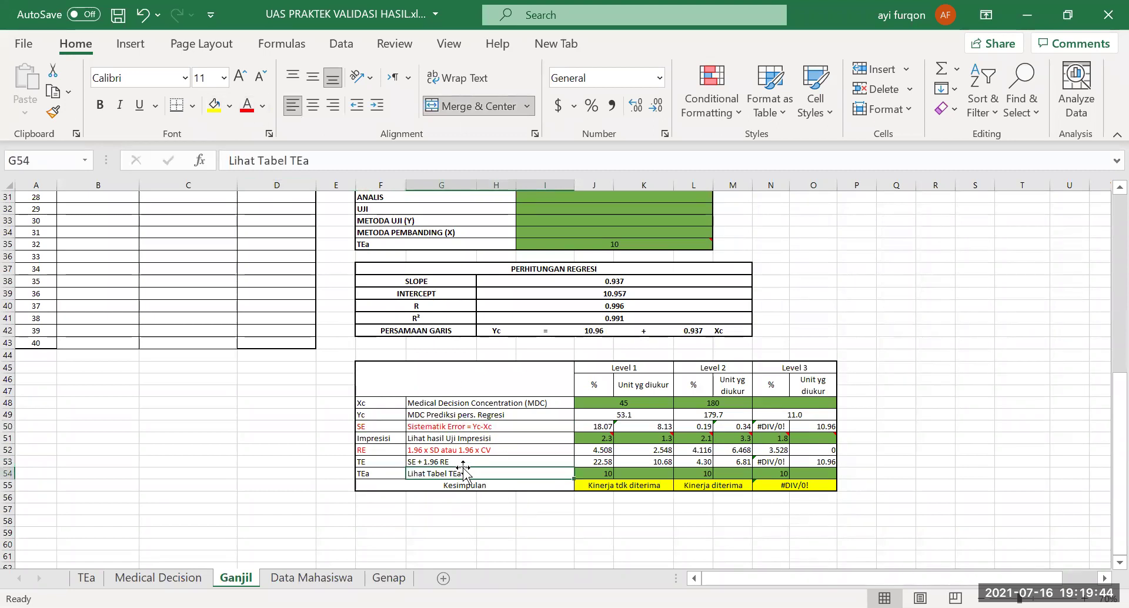
drag(373, 459, 406, 461)
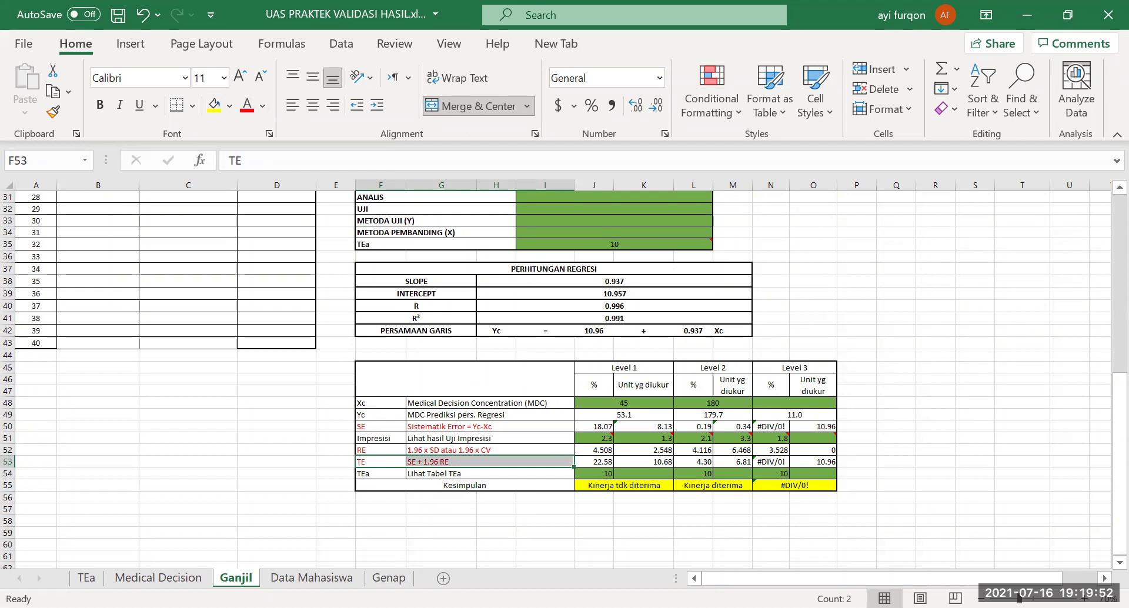
Widen column M on the Medical Decision sheet so the Decision Levels heading of the metabolites table wraps cleanly.
key(ctrl+Page_Up)
key(ctrl+Page_Up)
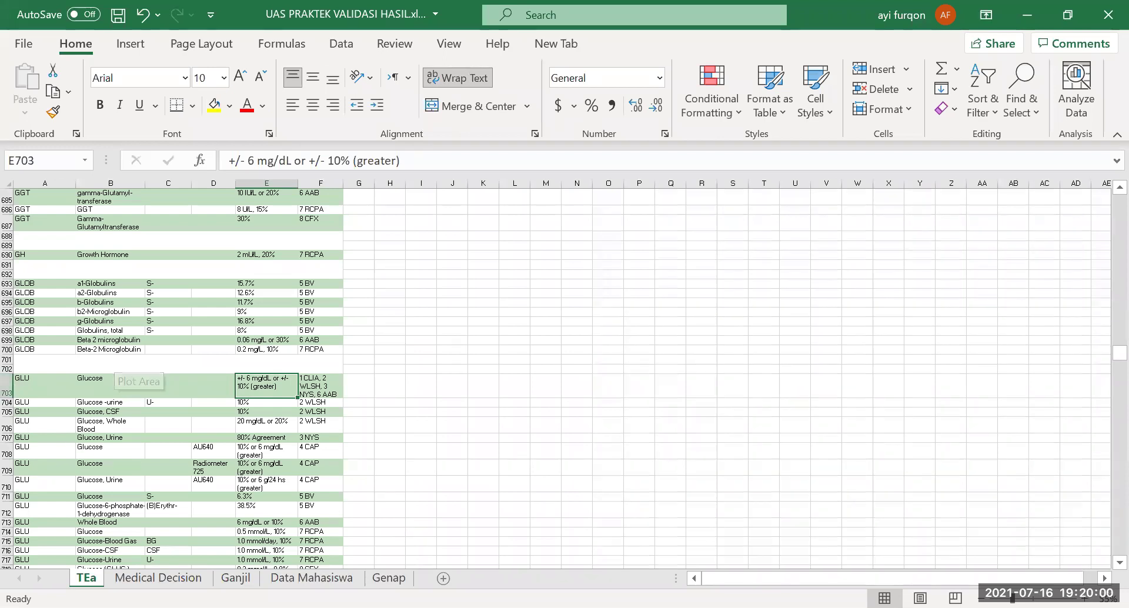
click(158, 577)
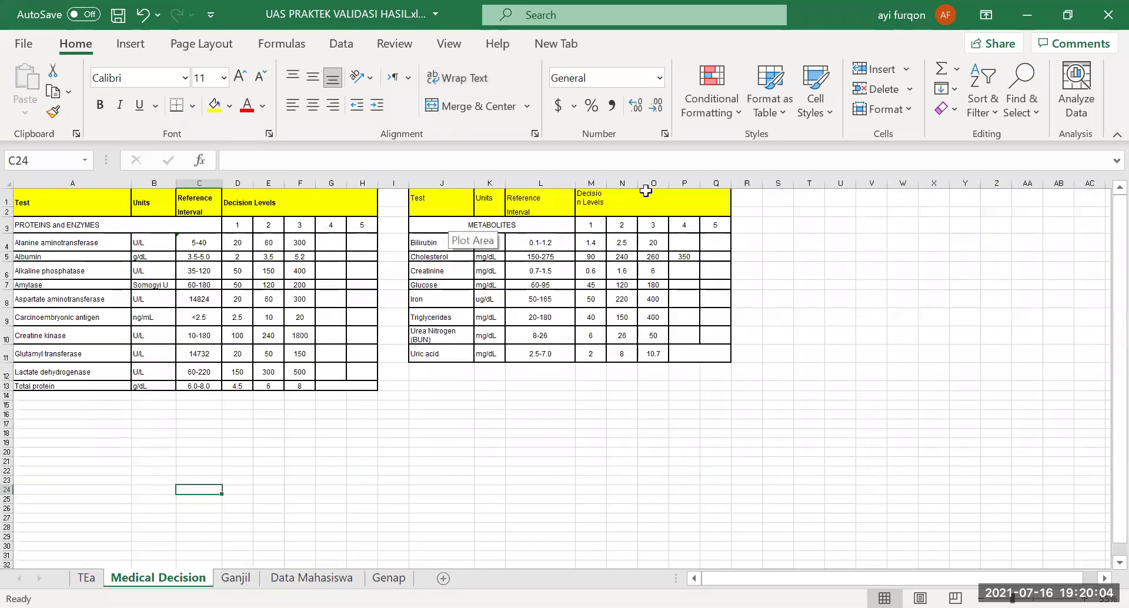
drag(607, 185, 619, 186)
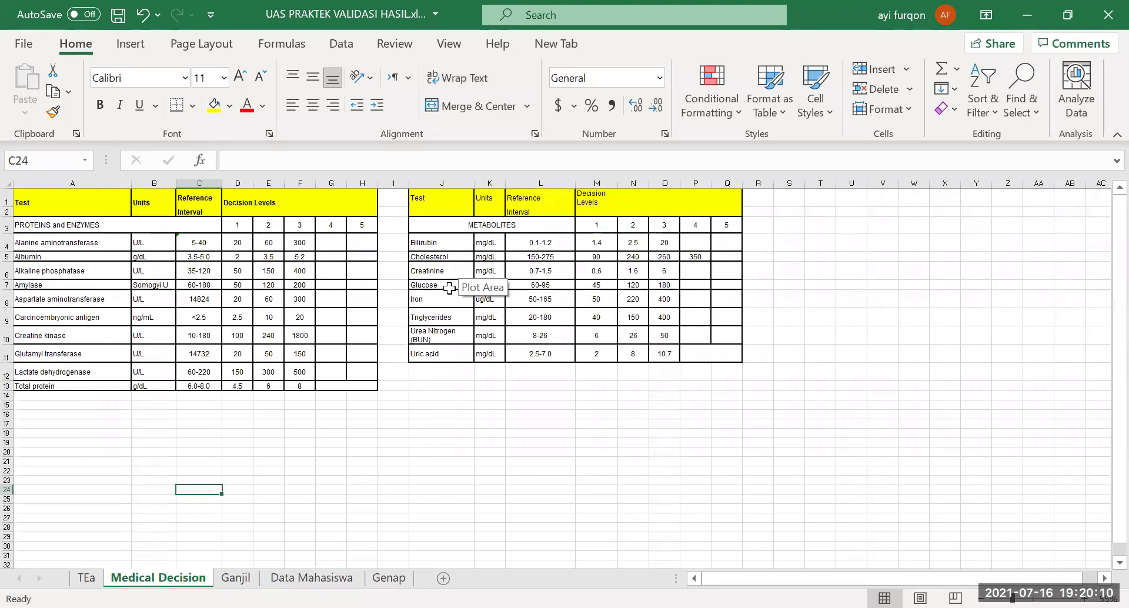
Highlight the Glucose row J7:Q7 of the metabolites table with a yellow fill.
drag(450, 288, 733, 284)
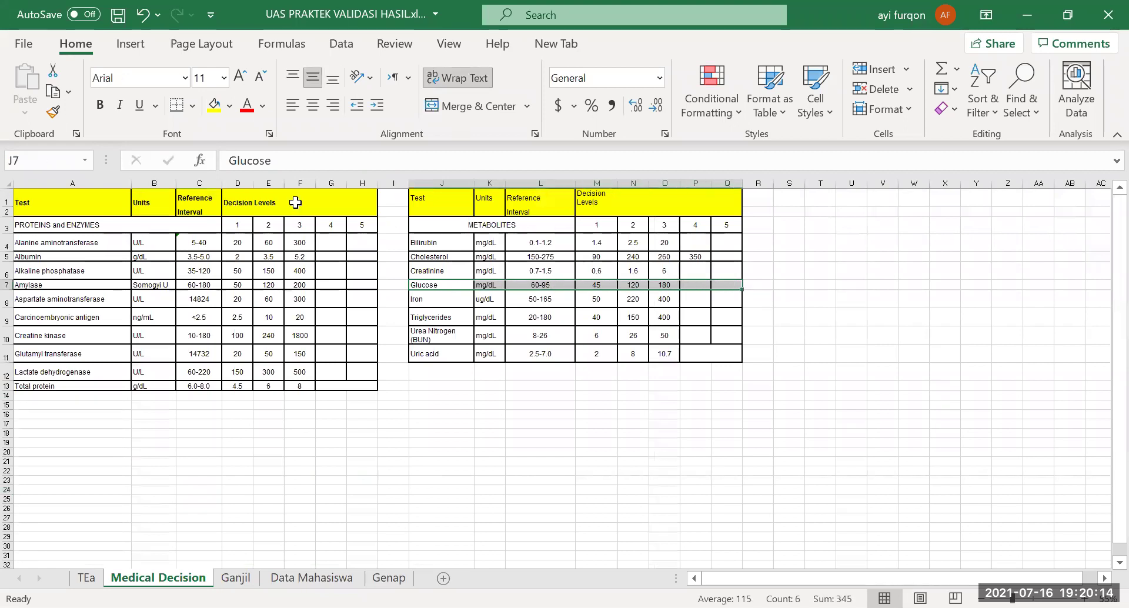
click(216, 107)
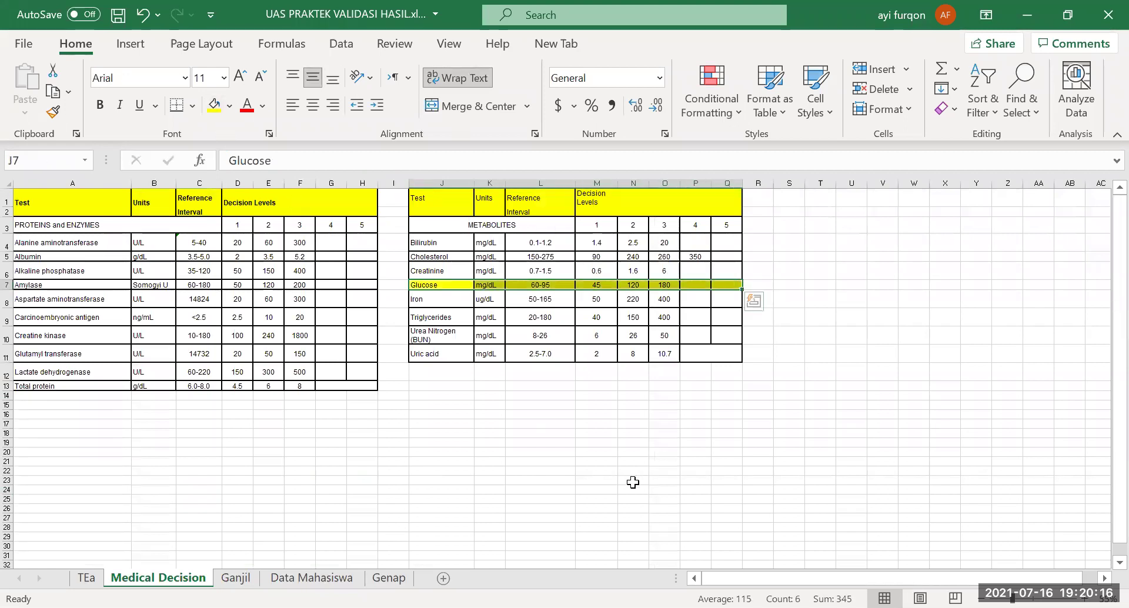
click(665, 499)
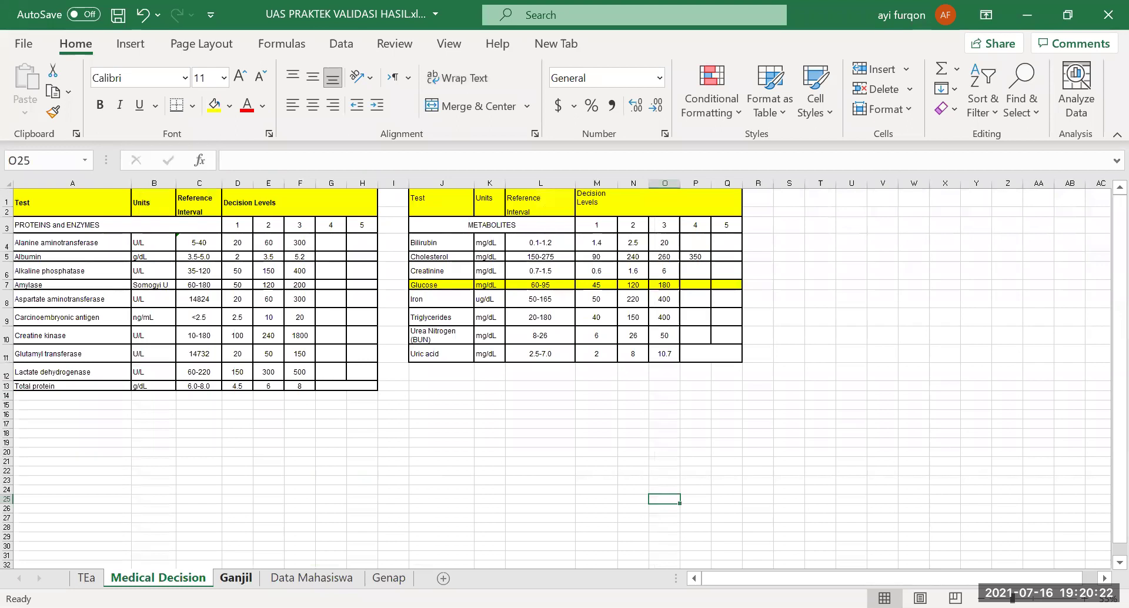
On the Ganjil sheet, set the Medical Decision Concentration (Xc) to 120 for Level 2 and 180 for Level 3, following the Glucose decision levels.
click(235, 578)
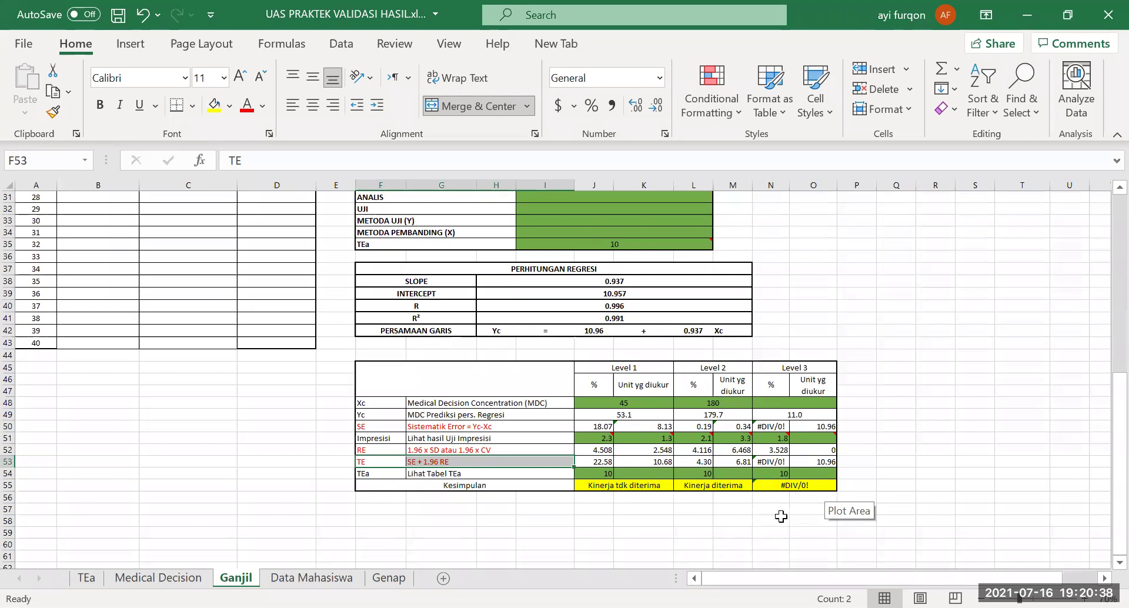
click(819, 402)
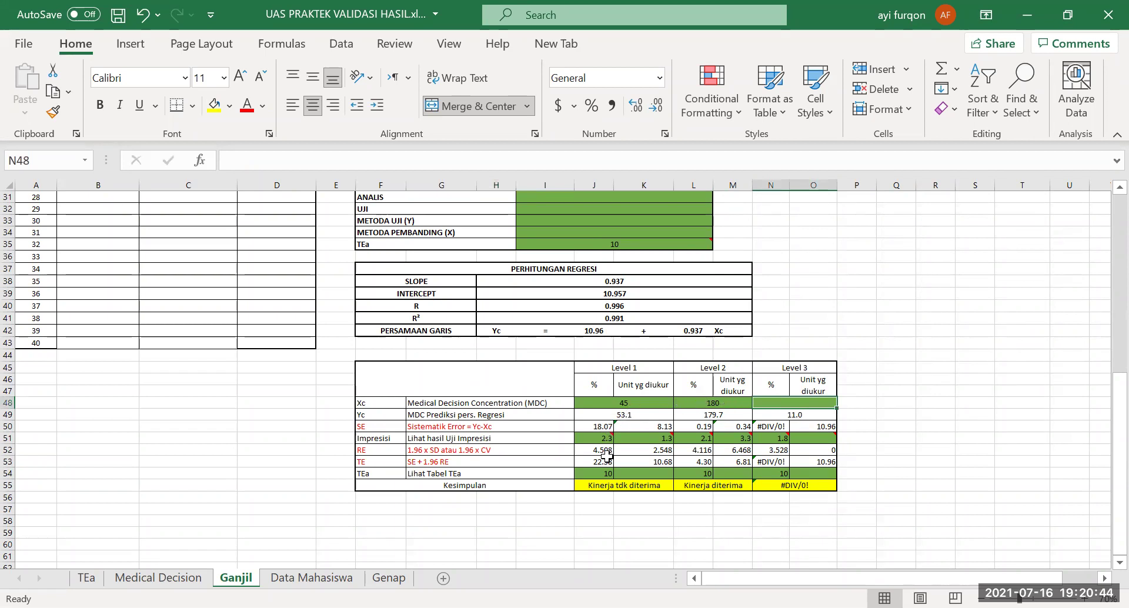
click(157, 577)
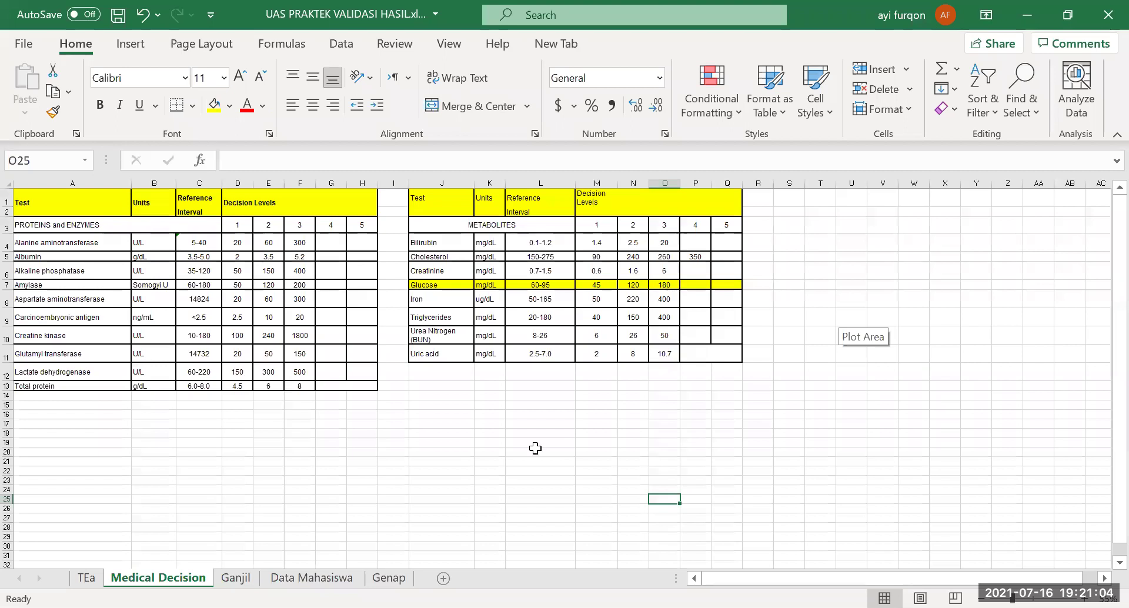
click(236, 578)
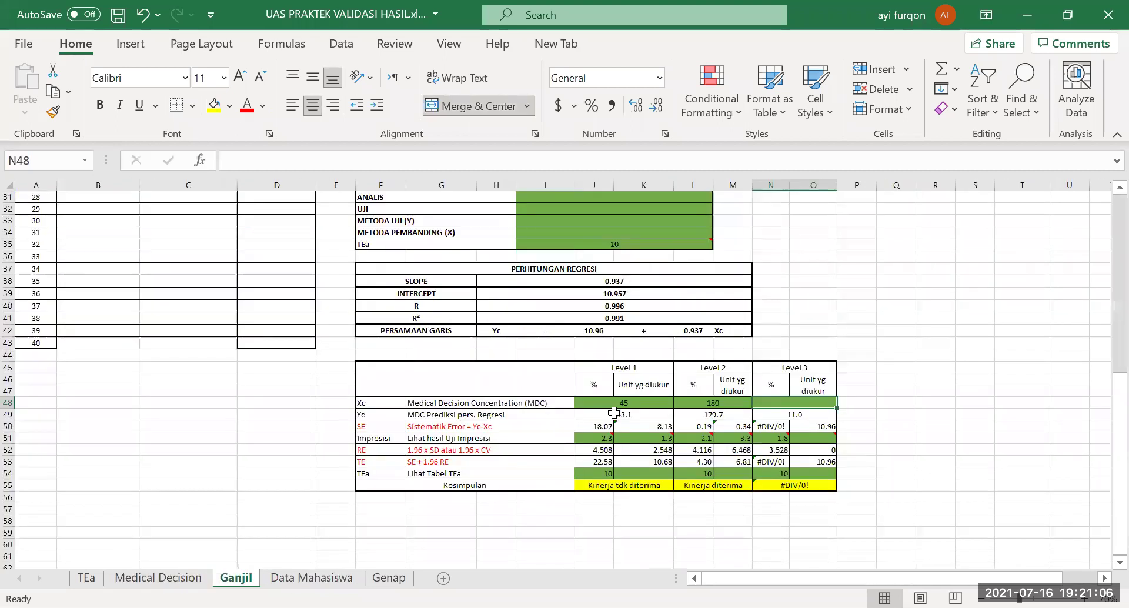
click(728, 401)
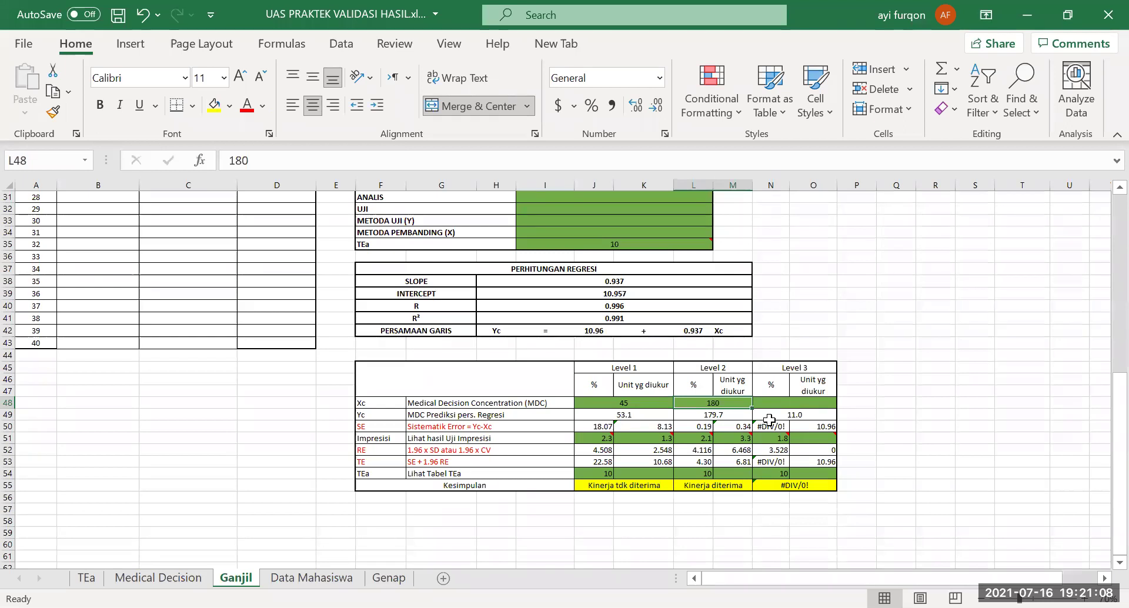
text(120)
key(Tab)
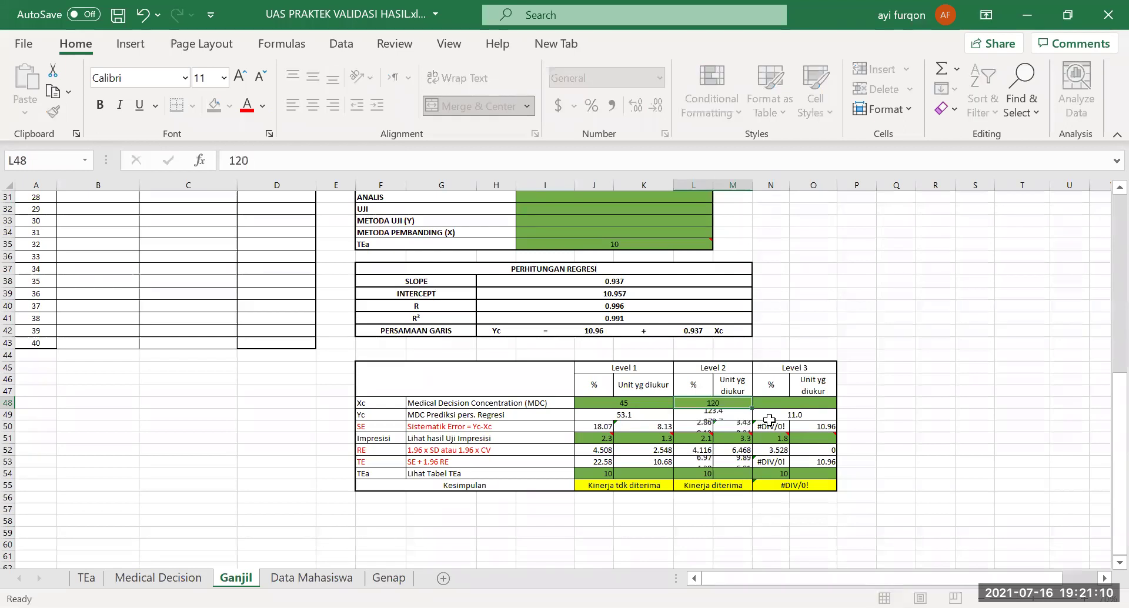
text(180)
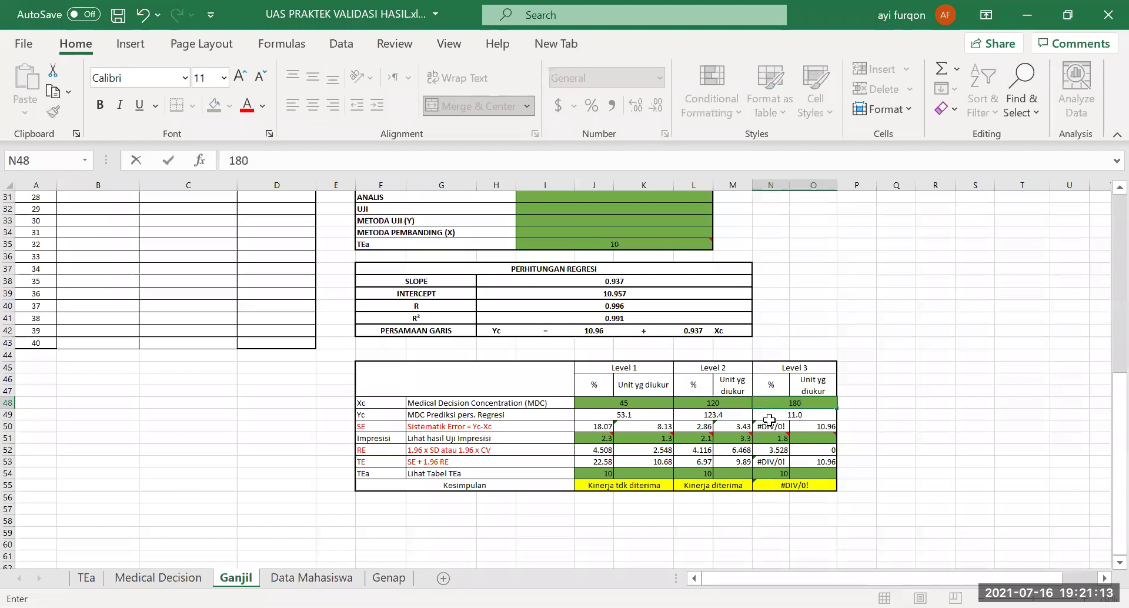
key(Return)
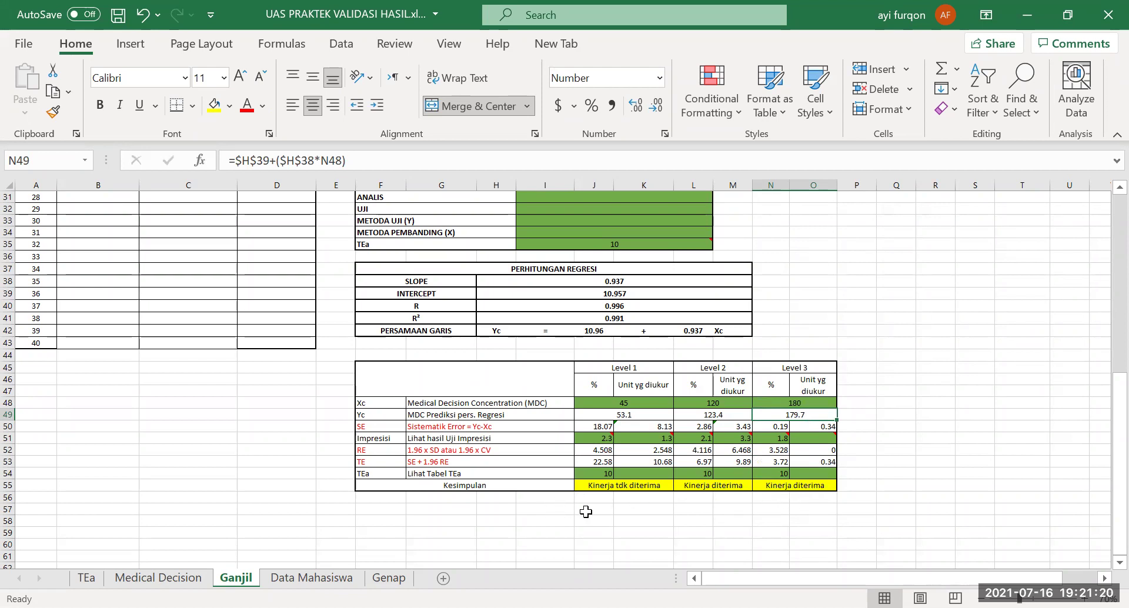
Merge cells J57:O60 below the results table and start a conclusion with "Pada level 1 untuk pengendalian".
drag(584, 509, 826, 548)
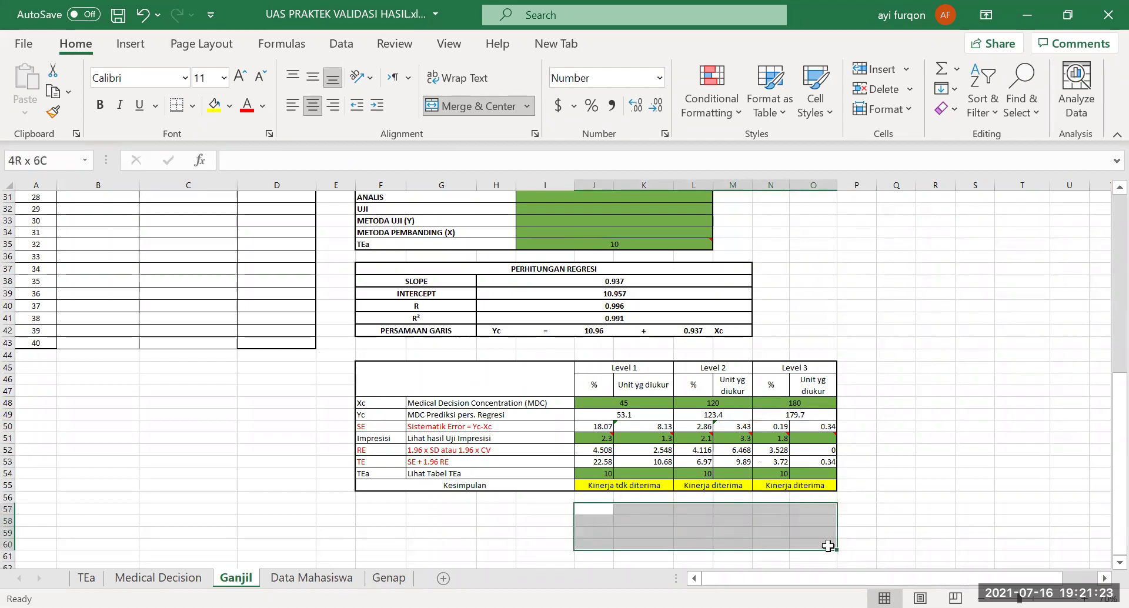
click(468, 106)
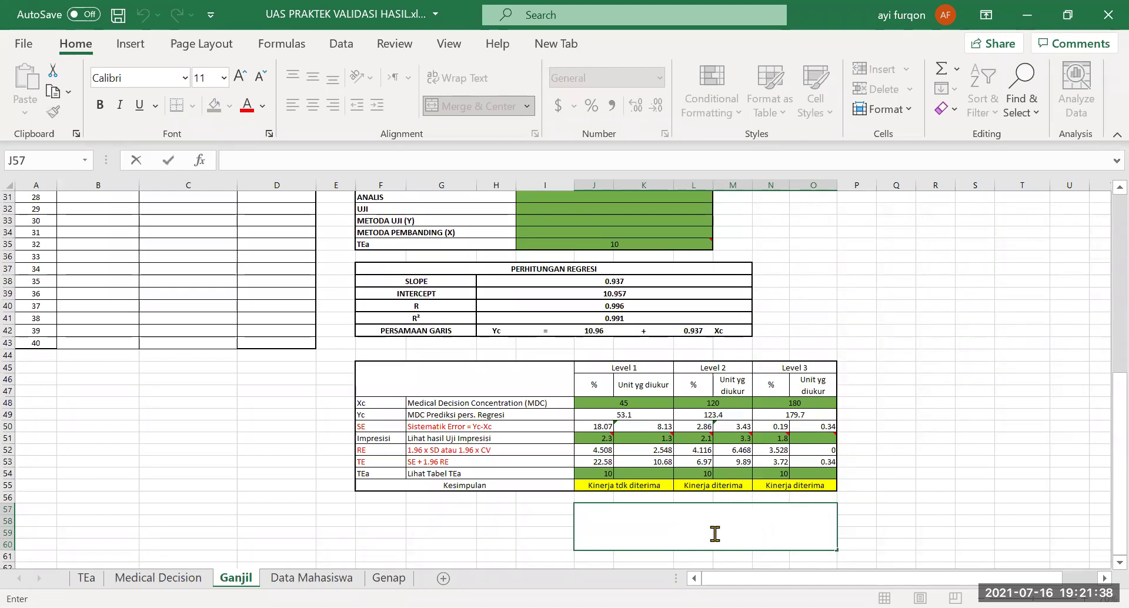
text(Pada level)
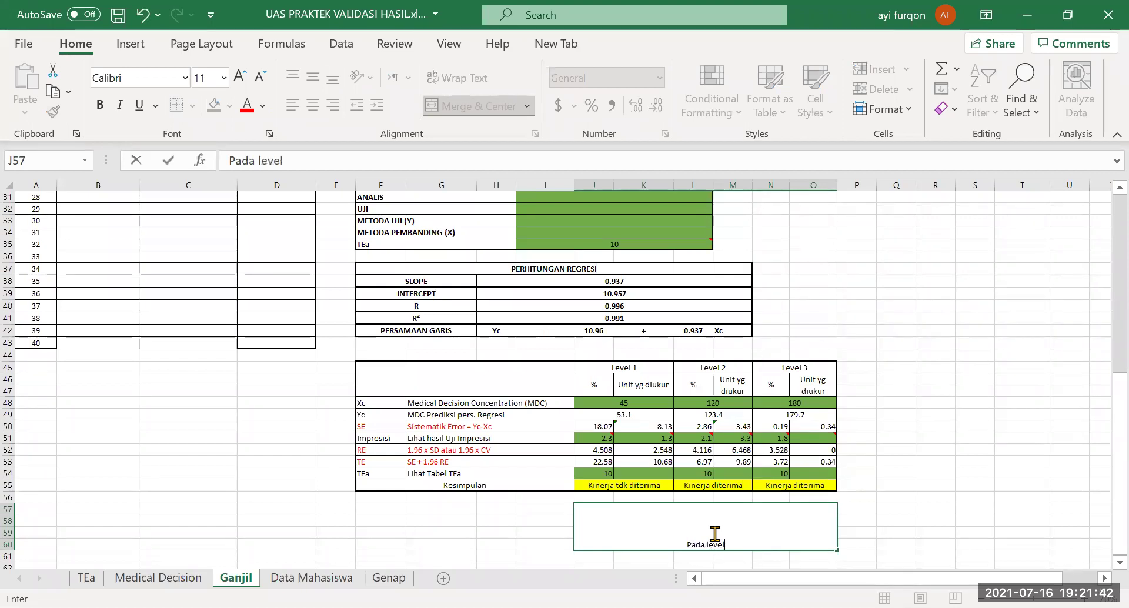
text( 1 untuk pengendalian)
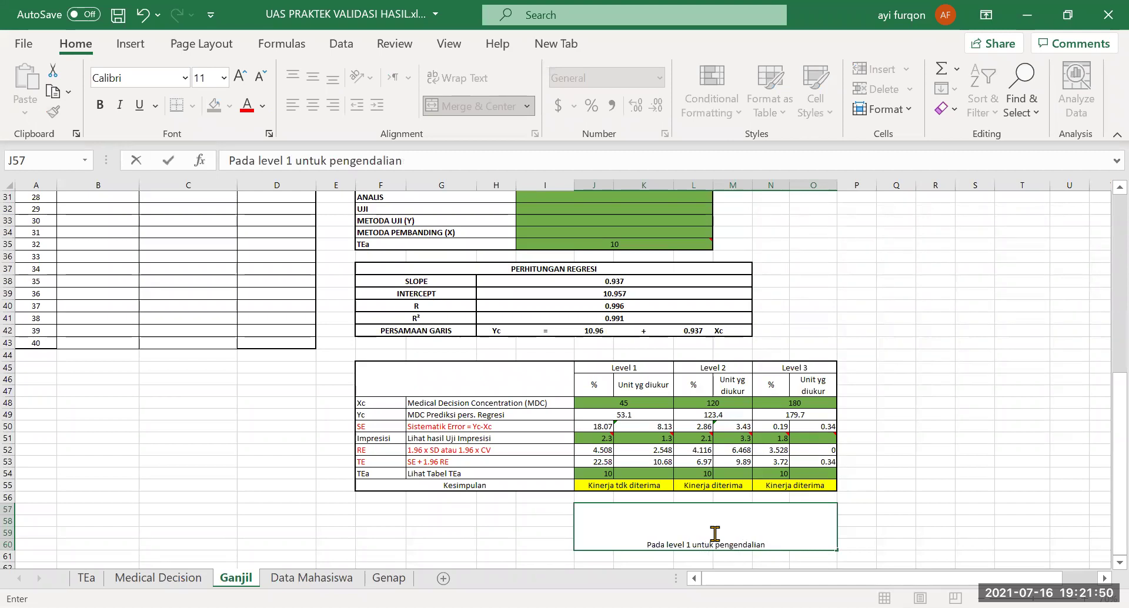
Replace the word "pengendalian" in the conclusion with "pemeriksaan glukosa darah dengan metode Y".
key(BackSpace)
key(BackSpace)
key(BackSpace)
key(BackSpace)
key(BackSpace)
key(BackSpace)
key(BackSpace)
key(BackSpace)
key(BackSpace)
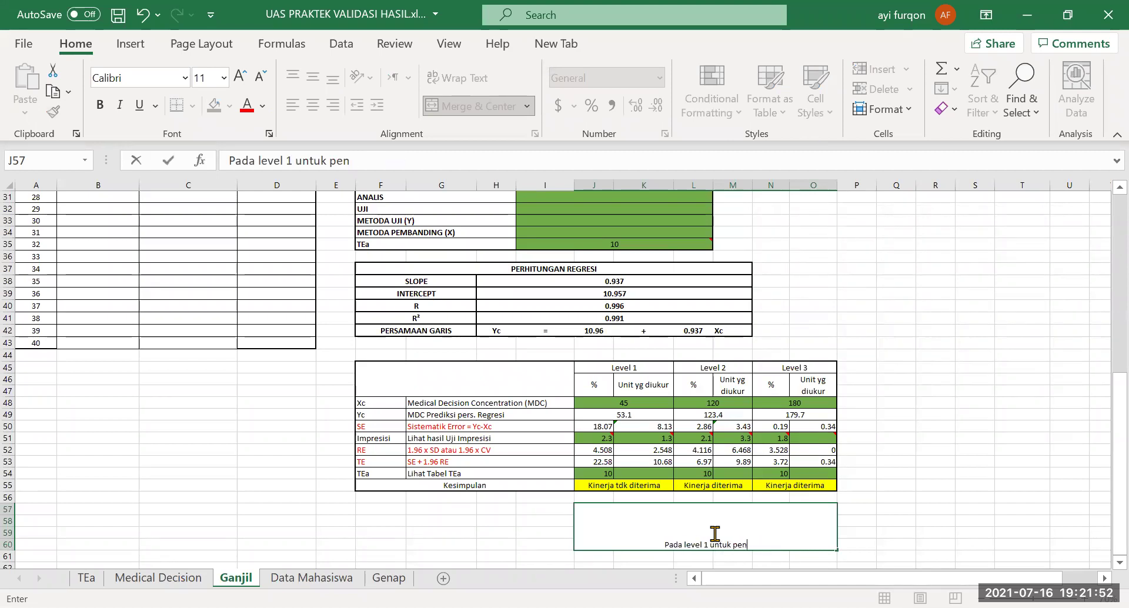
key(BackSpace)
text(meriks)
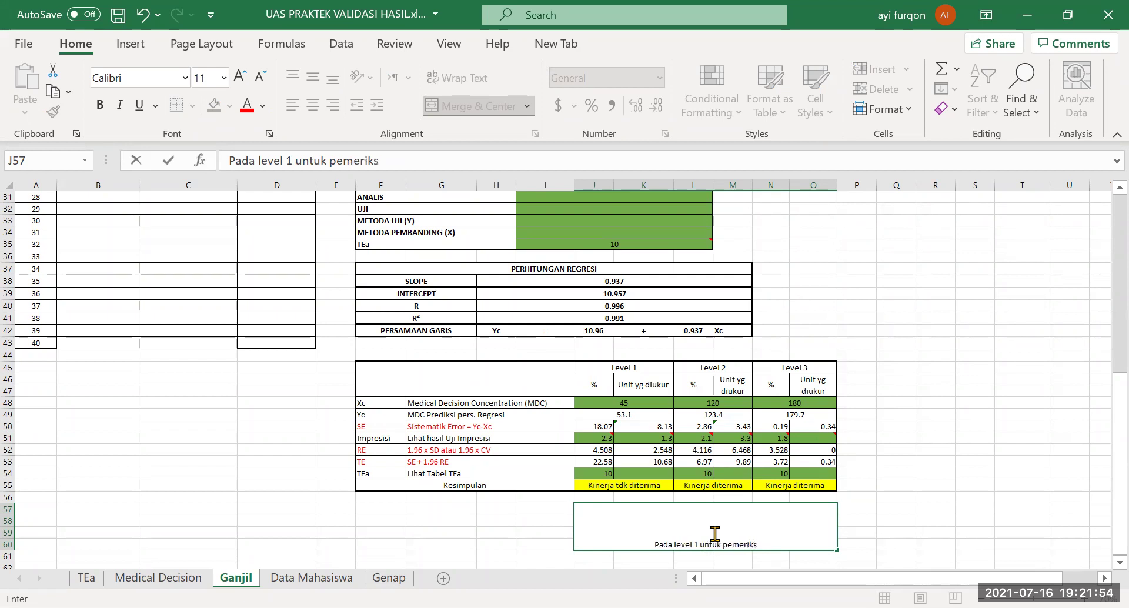
text(aan glukosa)
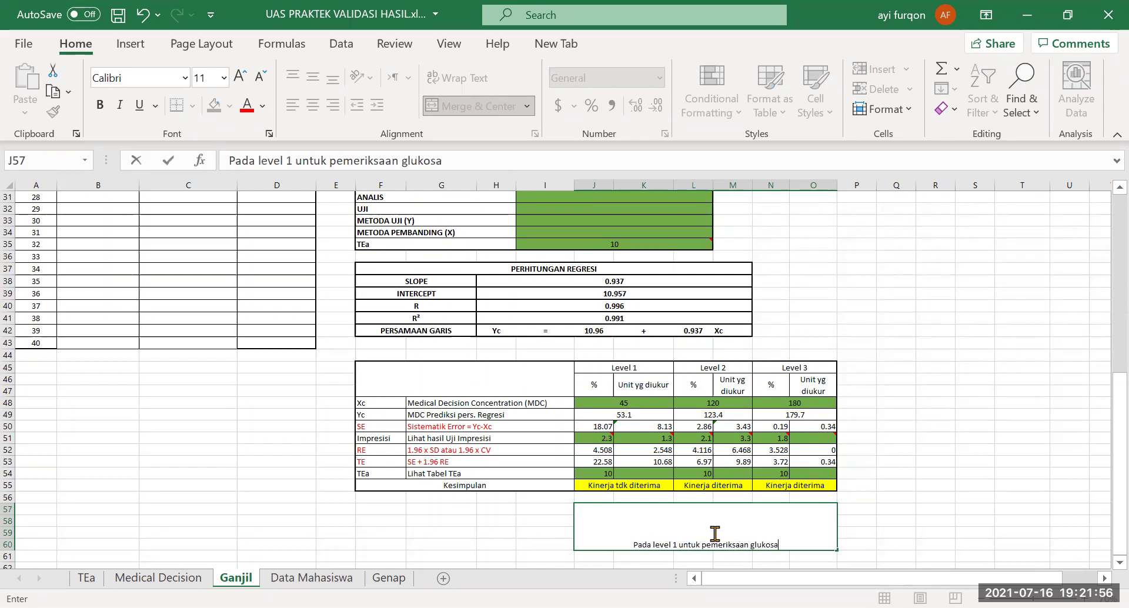
text( darah d)
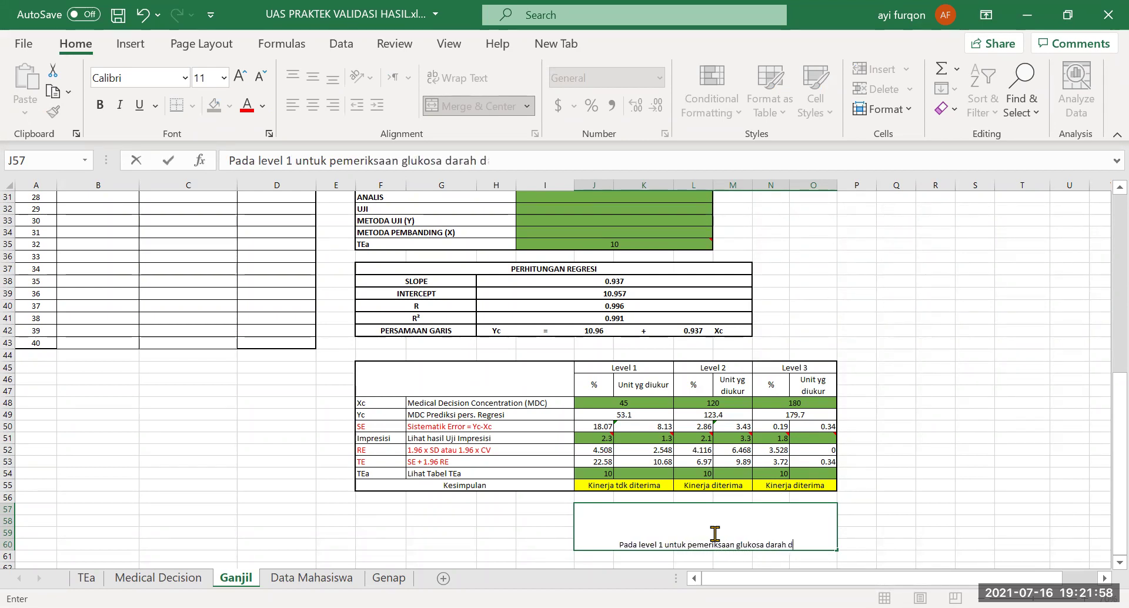
text(engan metod)
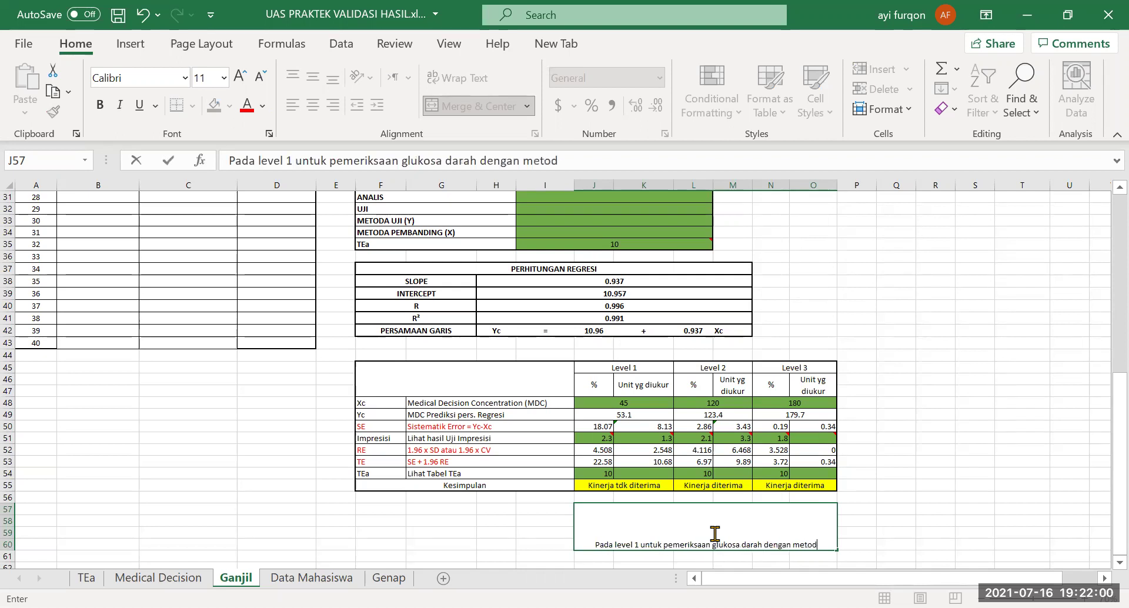
text(e X)
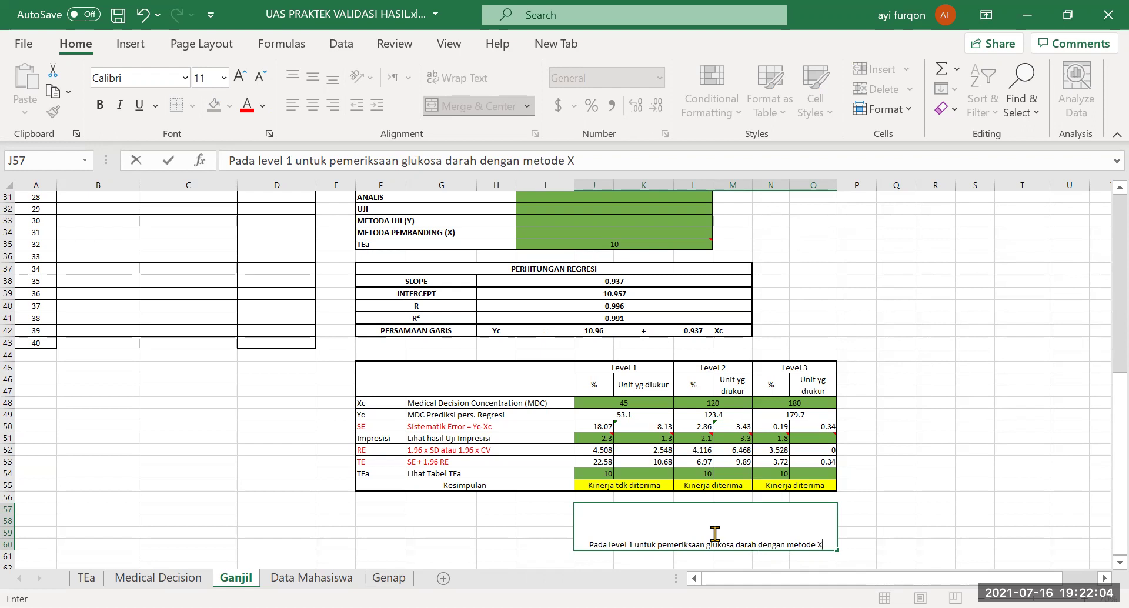
key(BackSpace)
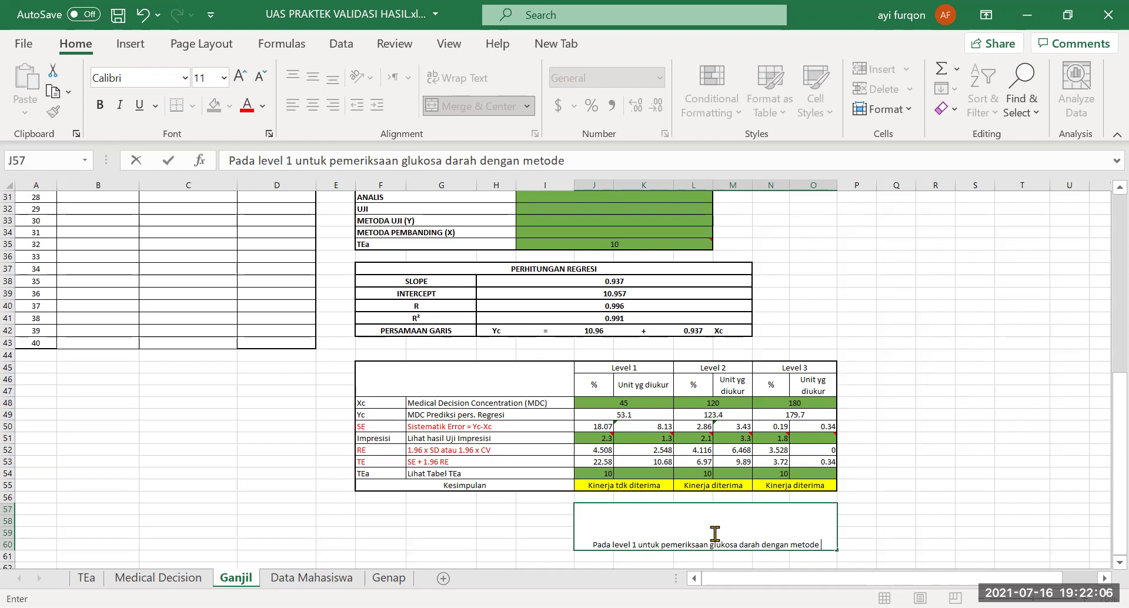
text(Y)
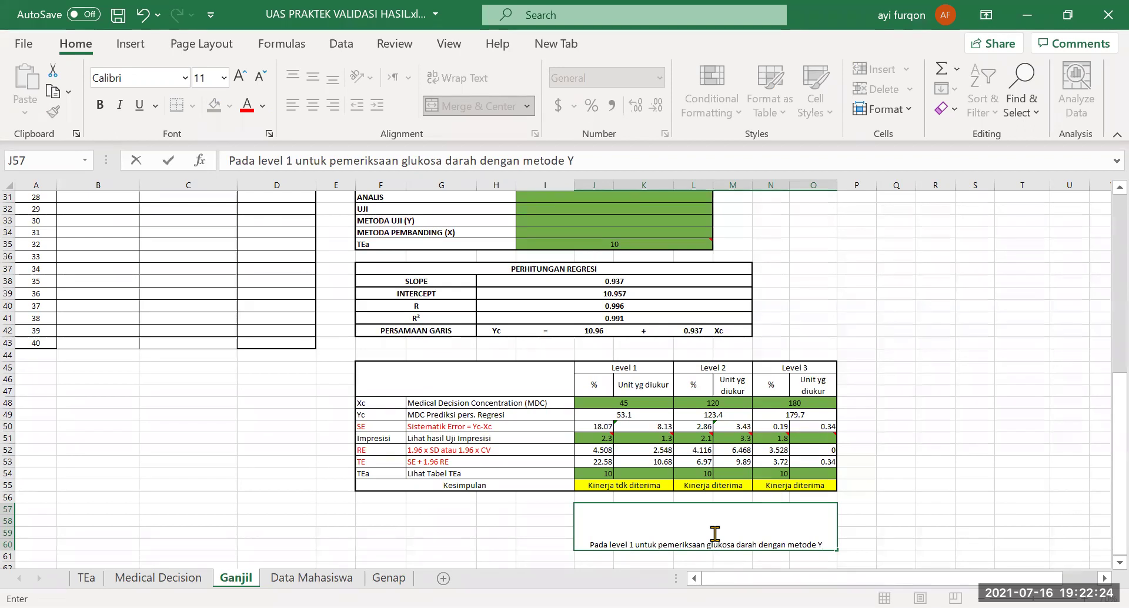
Continue the conclusion in J57 with "diketahui di luar kendali pengukuran,".
text(d)
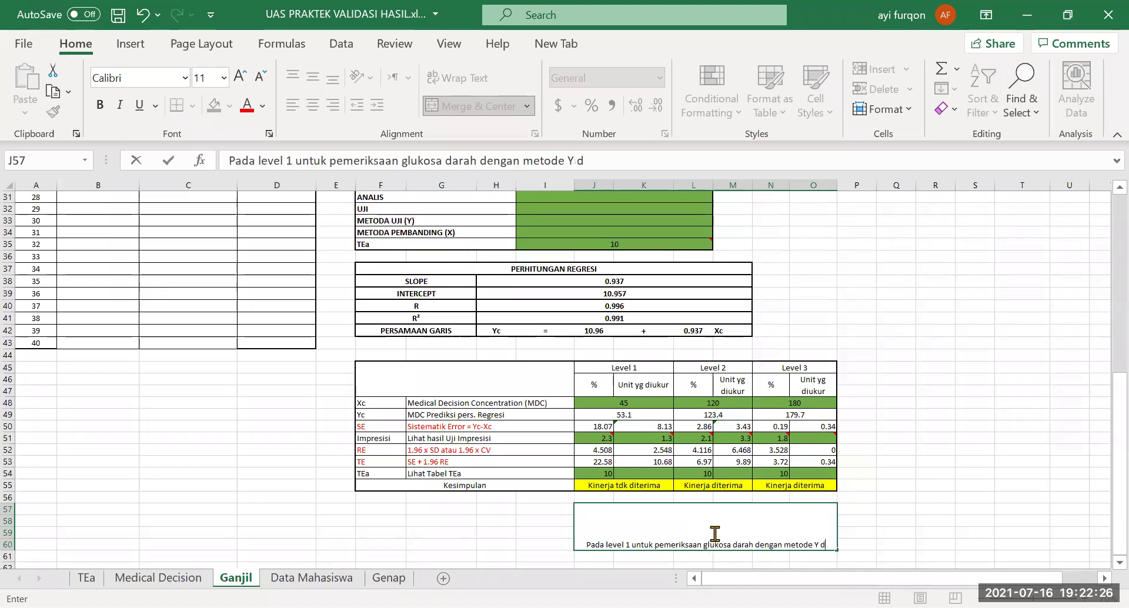
text(iketahui me)
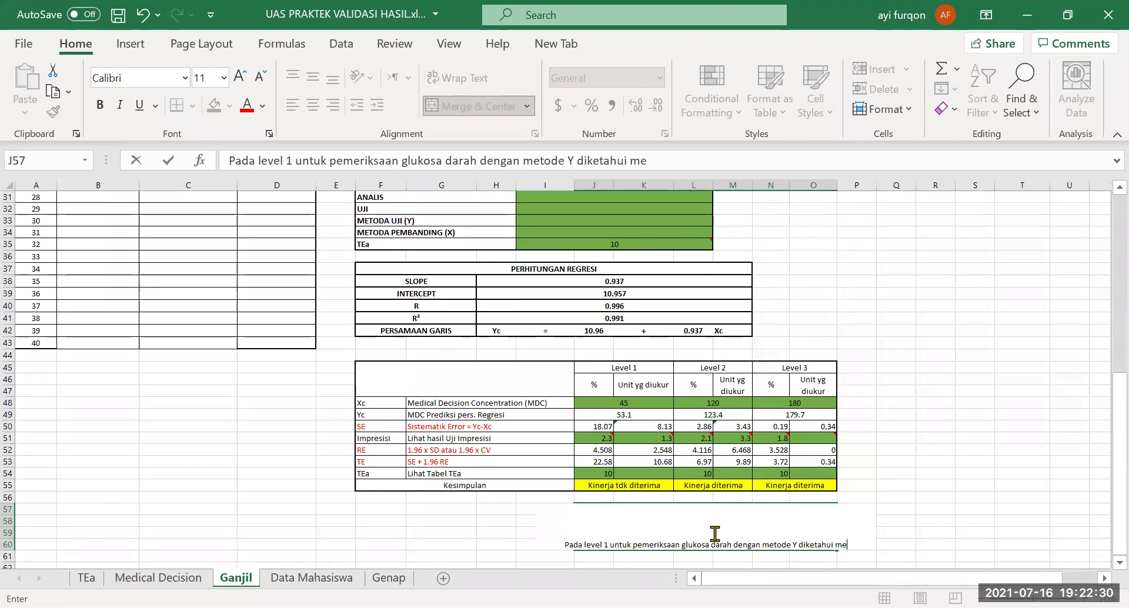
key(BackSpace)
key(BackSpace)
text(di)
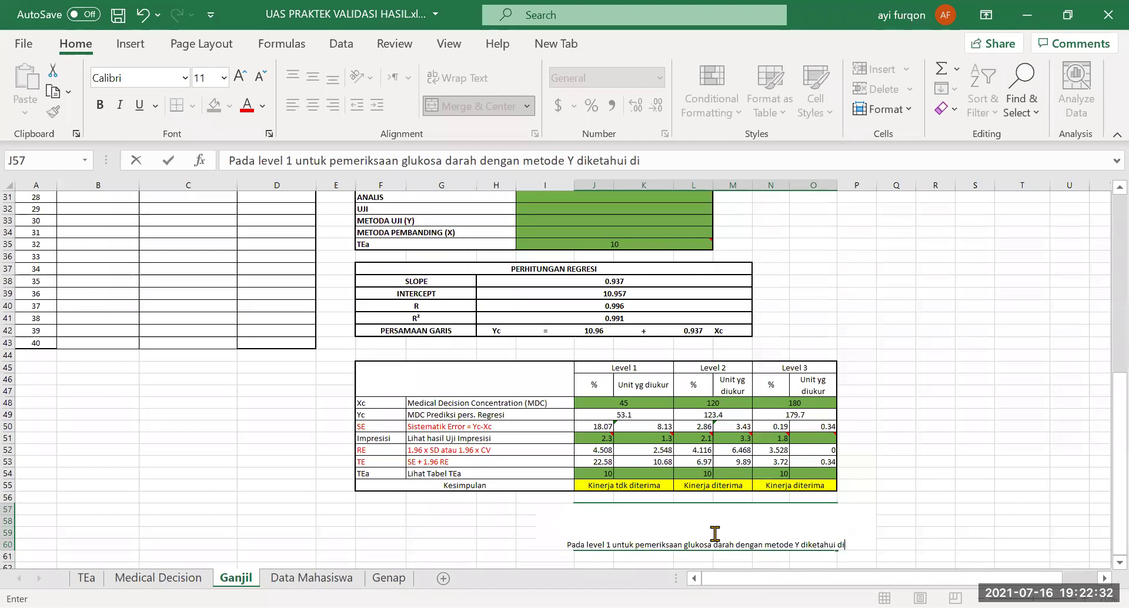
text( luar kend)
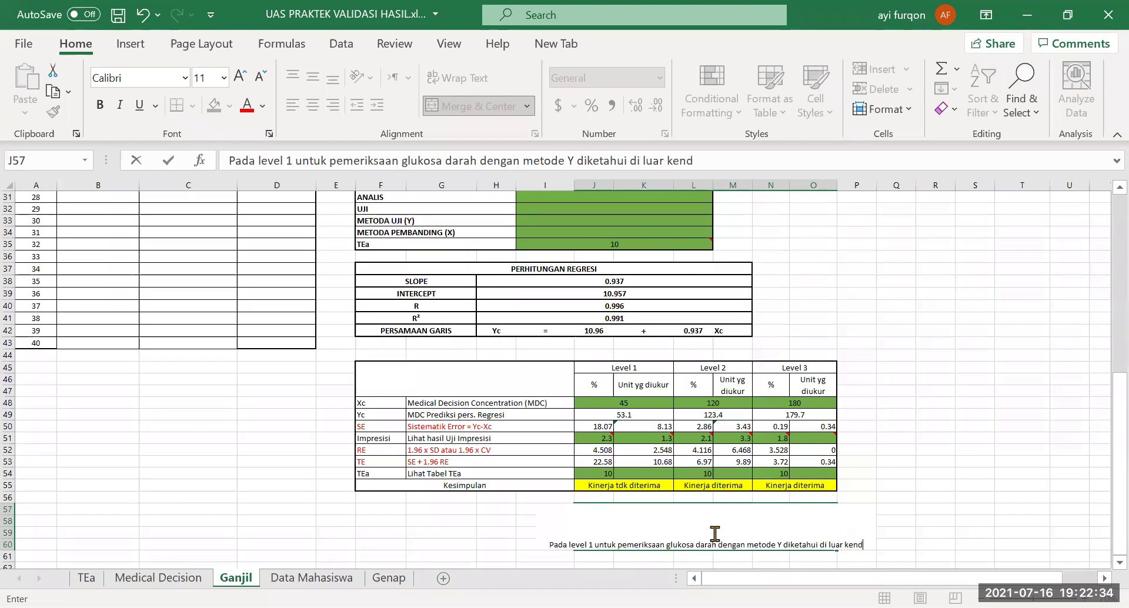
text(ali p)
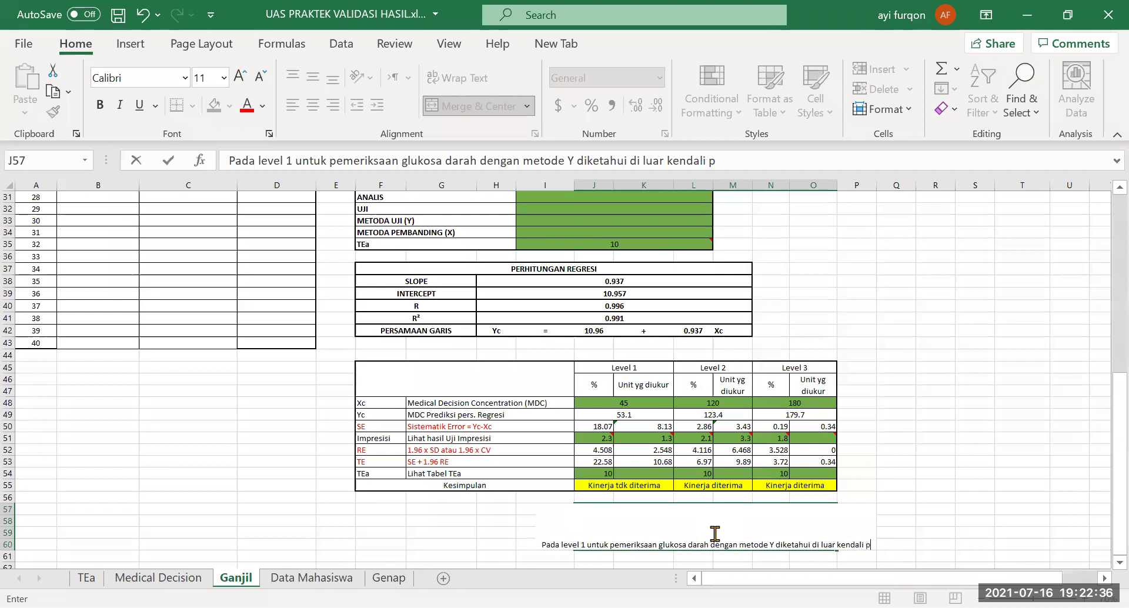
text(engukuran,)
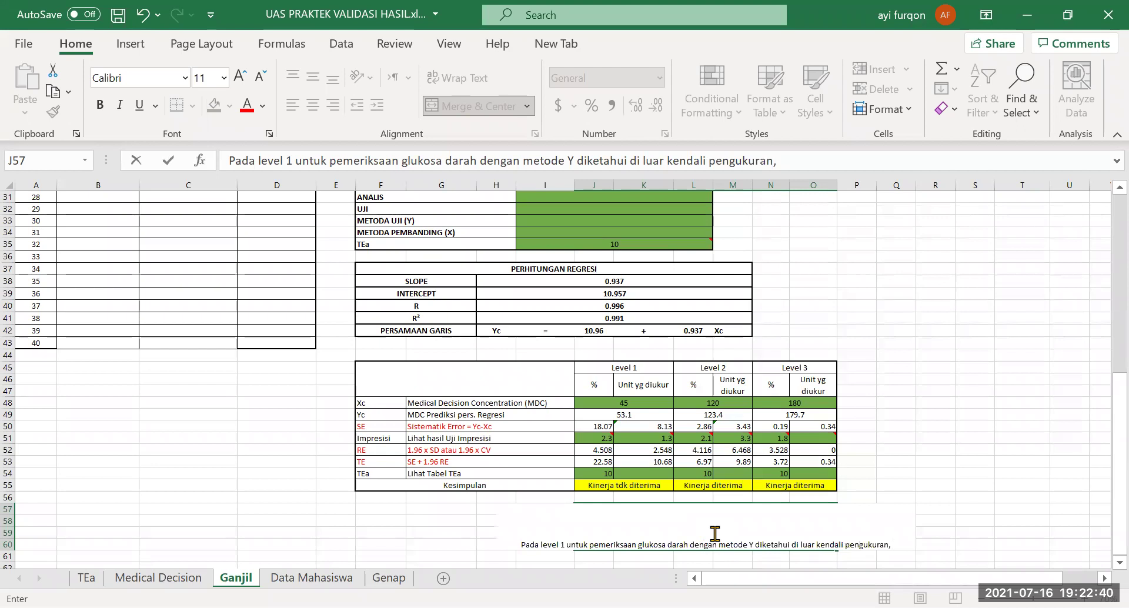
Extend the conclusion with the clause "pada level rentang kendali kondisi kadar normal".
text( pada level rentang kendali)
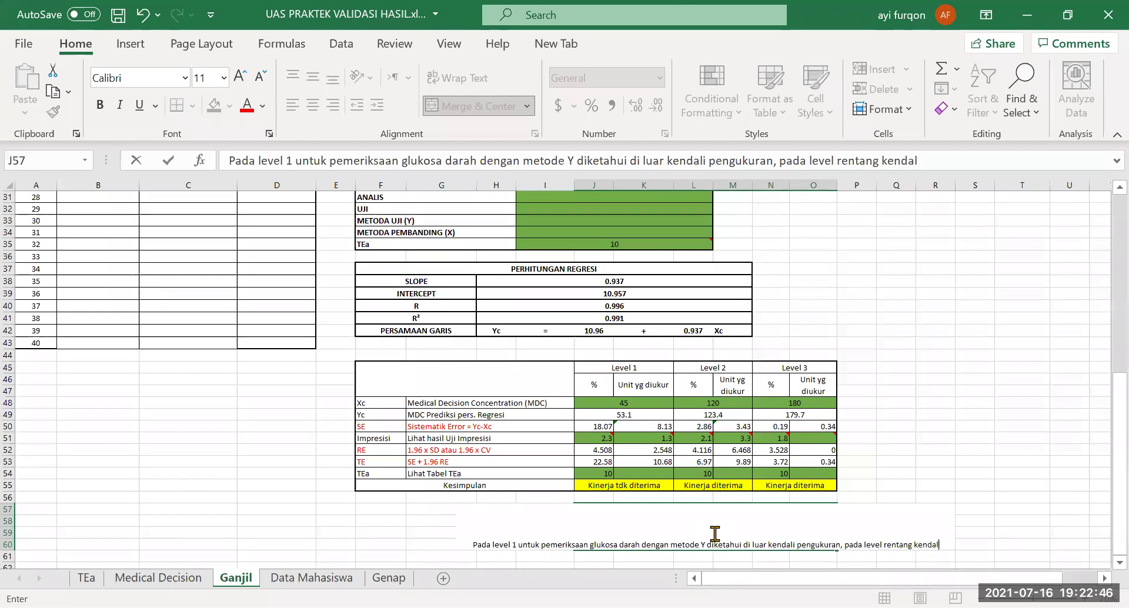
text( normal)
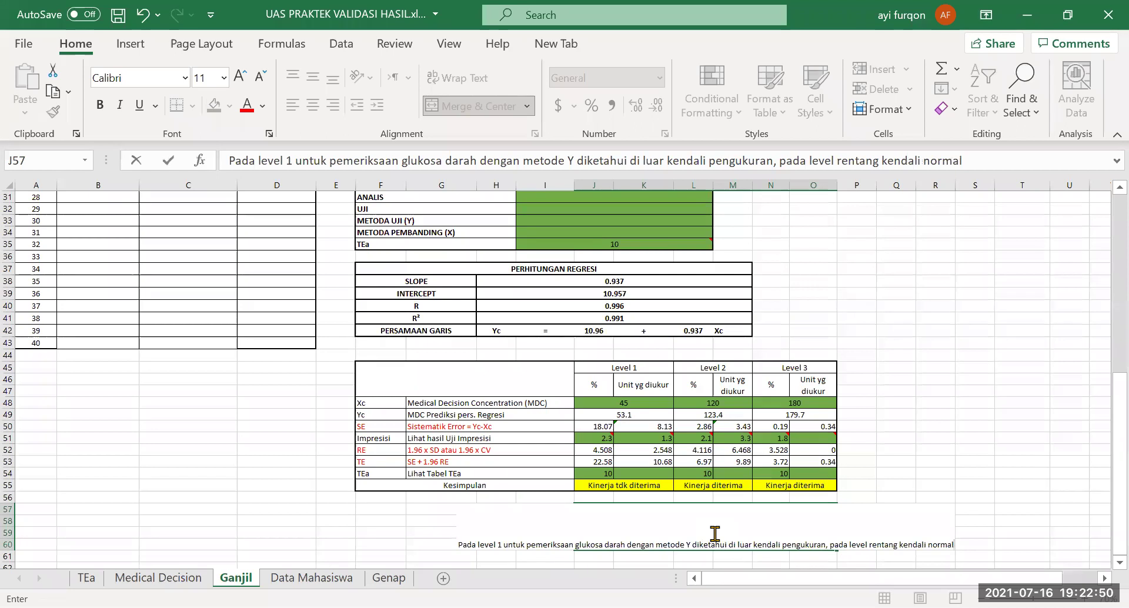
key(BackSpace)
key(BackSpace)
key(BackSpace)
key(BackSpace)
key(BackSpace)
key(BackSpace)
key(BackSpace)
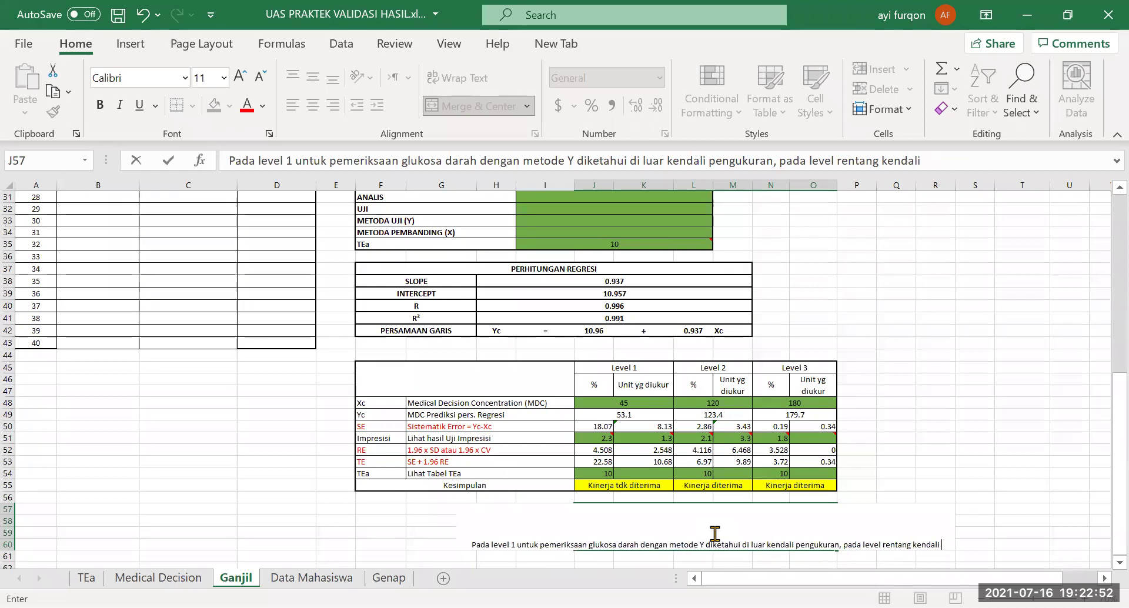
text(kondisi)
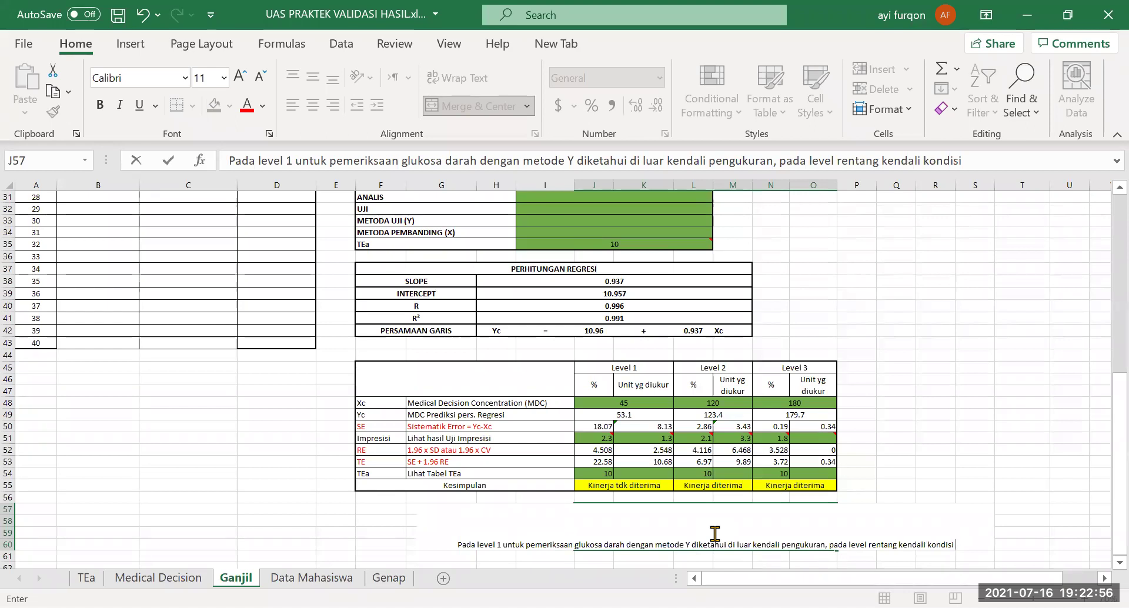
text( kadar n)
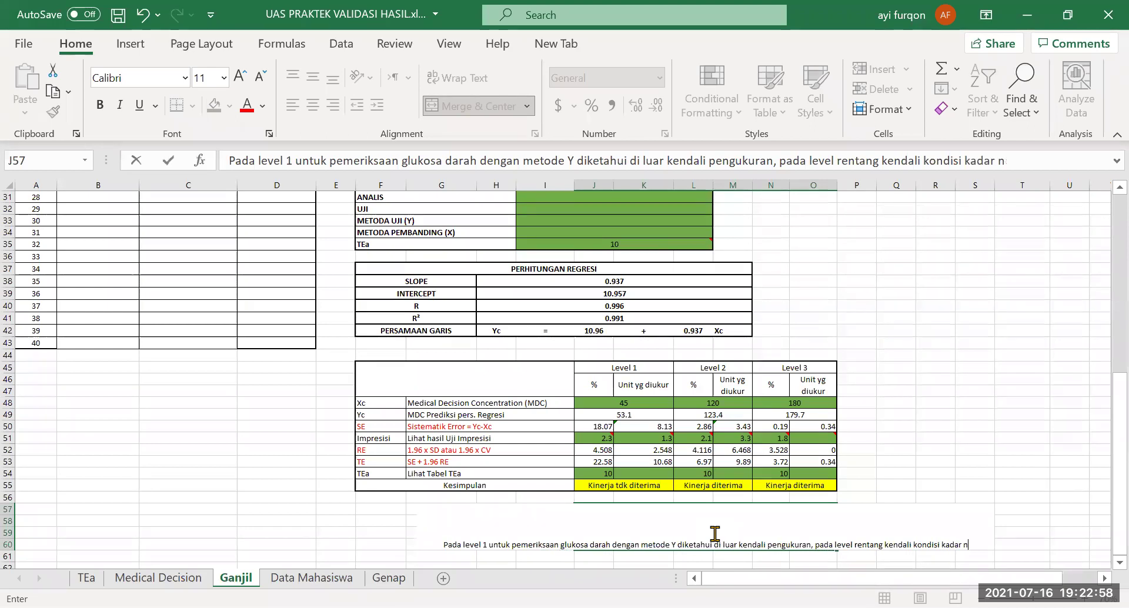
text(ormal)
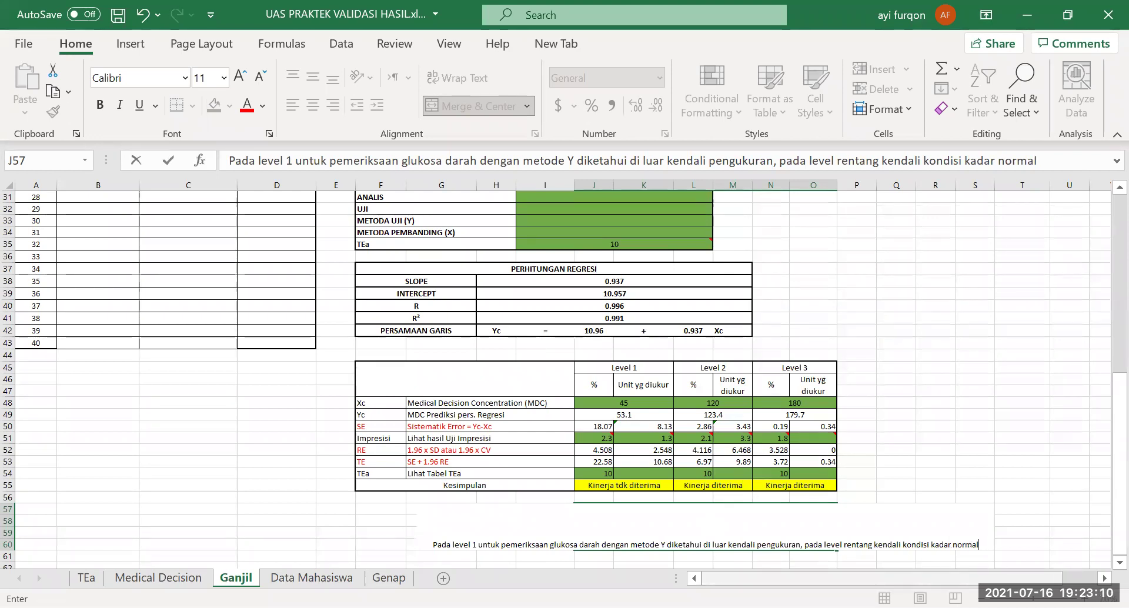
Replace "level rentang kendali kondisi kadar normal" in the conclusion with "kadar rentang normal".
key(BackSpace)
key(BackSpace)
key(BackSpace)
key(BackSpace)
key(BackSpace)
key(BackSpace)
key(BackSpace)
key(BackSpace)
key(BackSpace)
key(BackSpace)
key(BackSpace)
key(BackSpace)
key(BackSpace)
key(BackSpace)
key(BackSpace)
key(BackSpace)
key(BackSpace)
key(BackSpace)
key(BackSpace)
key(BackSpace)
key(BackSpace)
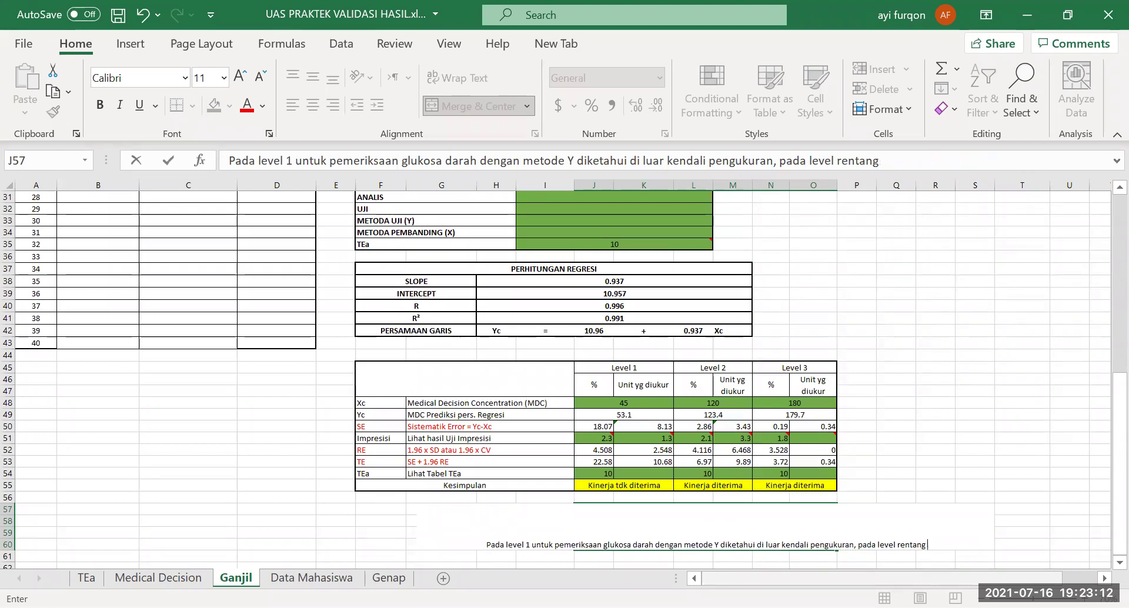
key(BackSpace)
key(BackSpace)
key(BackSpace)
key(BackSpace)
key(BackSpace)
key(BackSpace)
key(BackSpace)
key(BackSpace)
key(BackSpace)
key(BackSpace)
key(BackSpace)
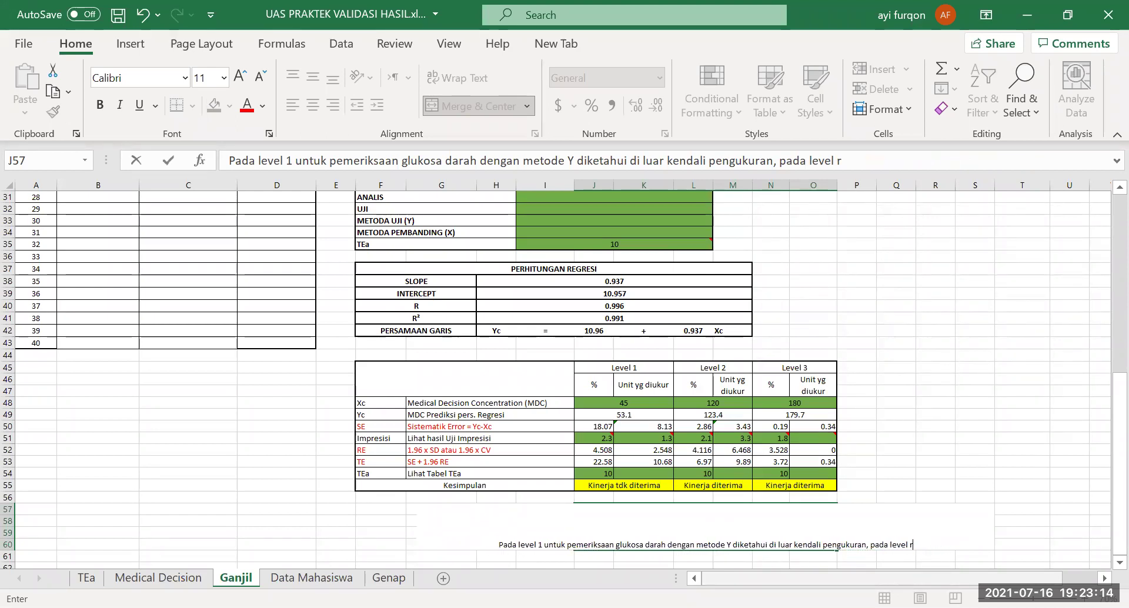
key(BackSpace)
key(BackSpace)
text(kadar)
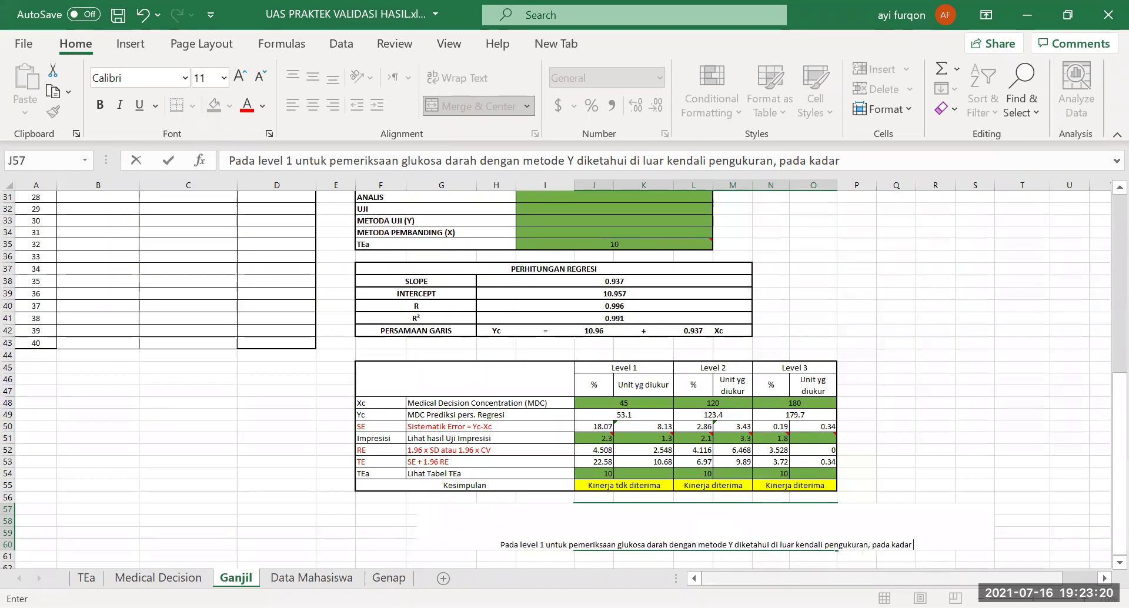
text( pa)
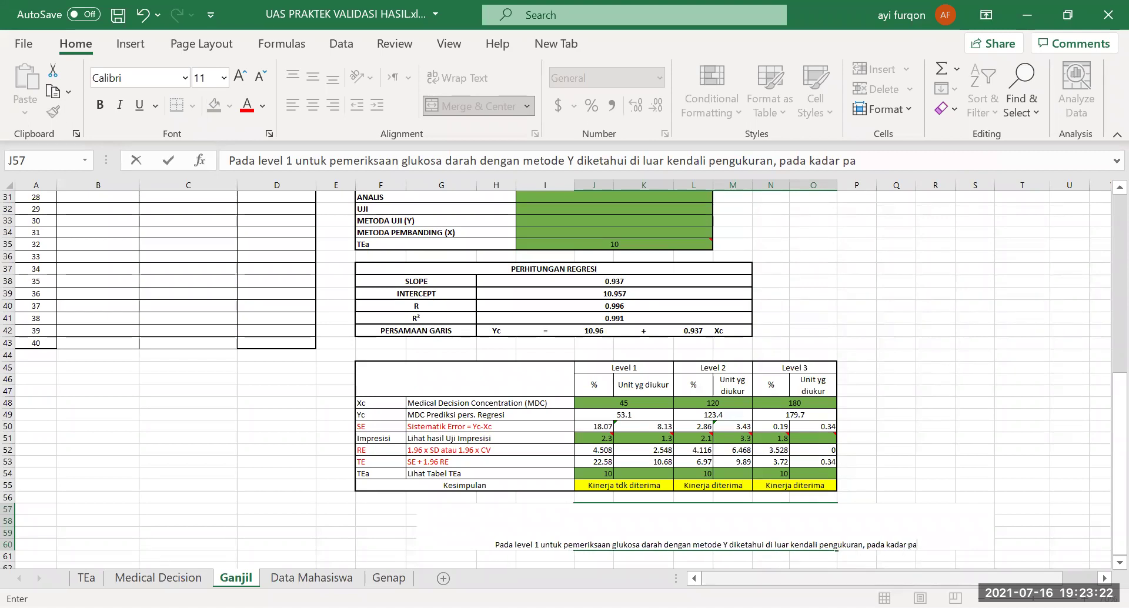
key(BackSpace)
key(BackSpace)
key(BackSpace)
text(rentang normal)
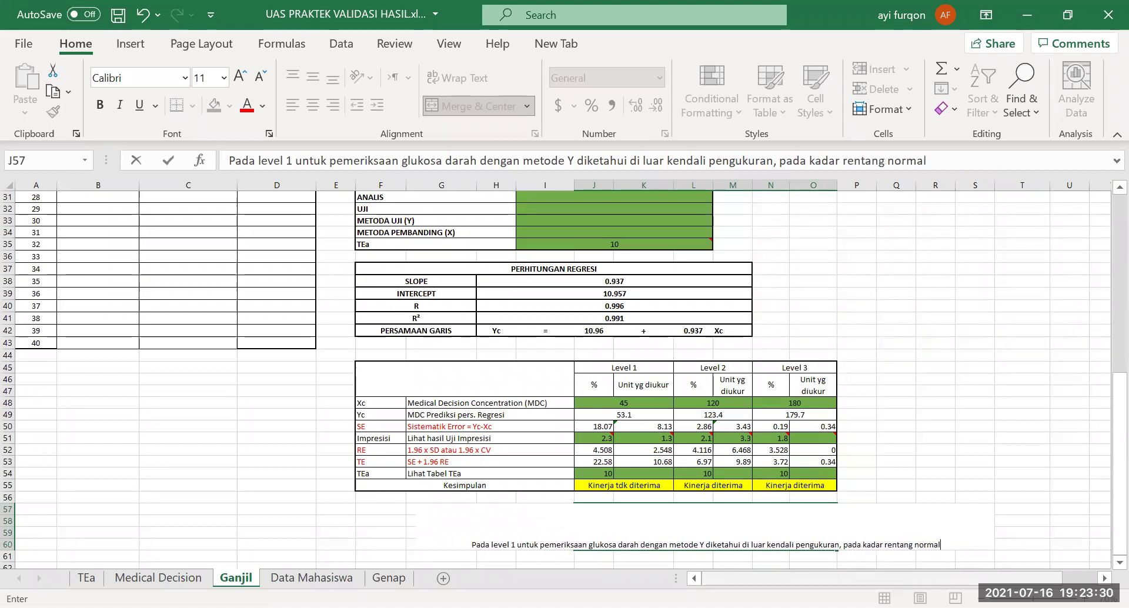
Continue the conclusion in J57 with "pengukuran terkendali".
text( penguku)
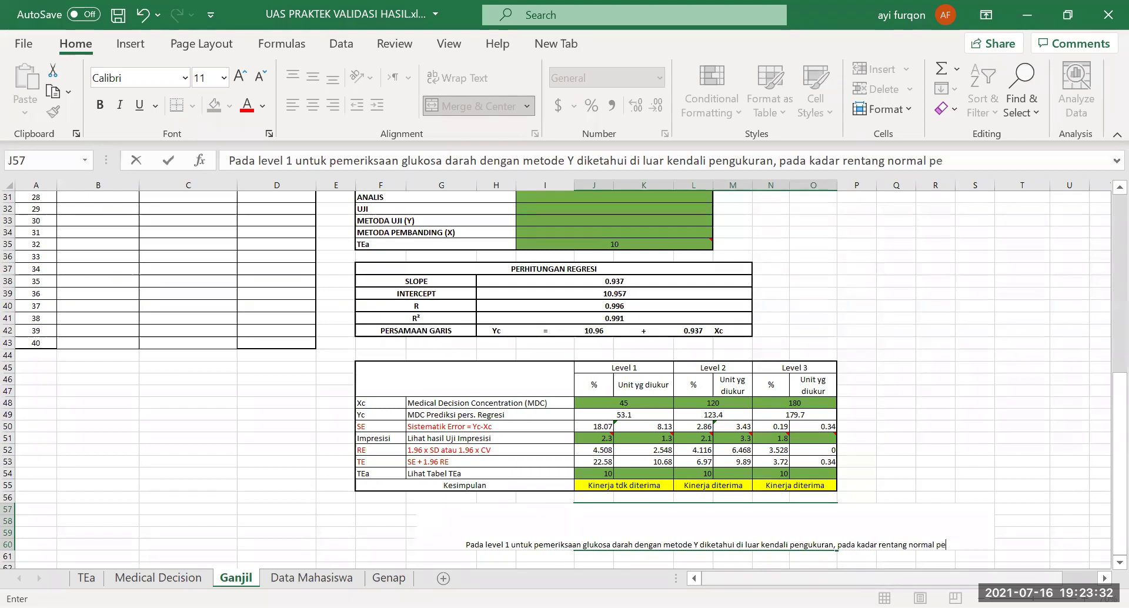
text(ran)
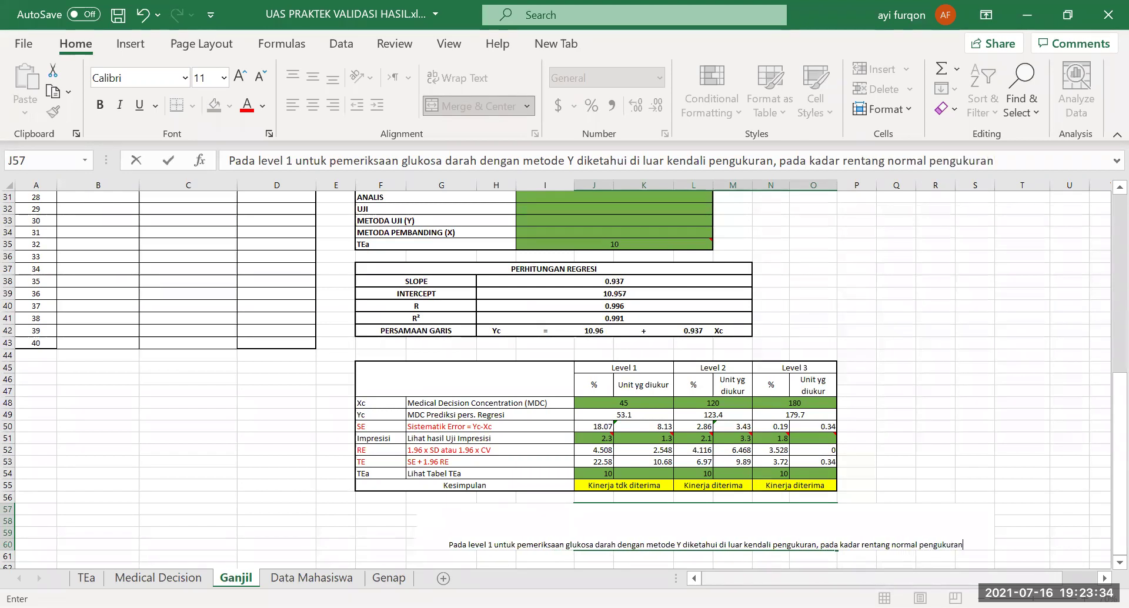
text( terkendali)
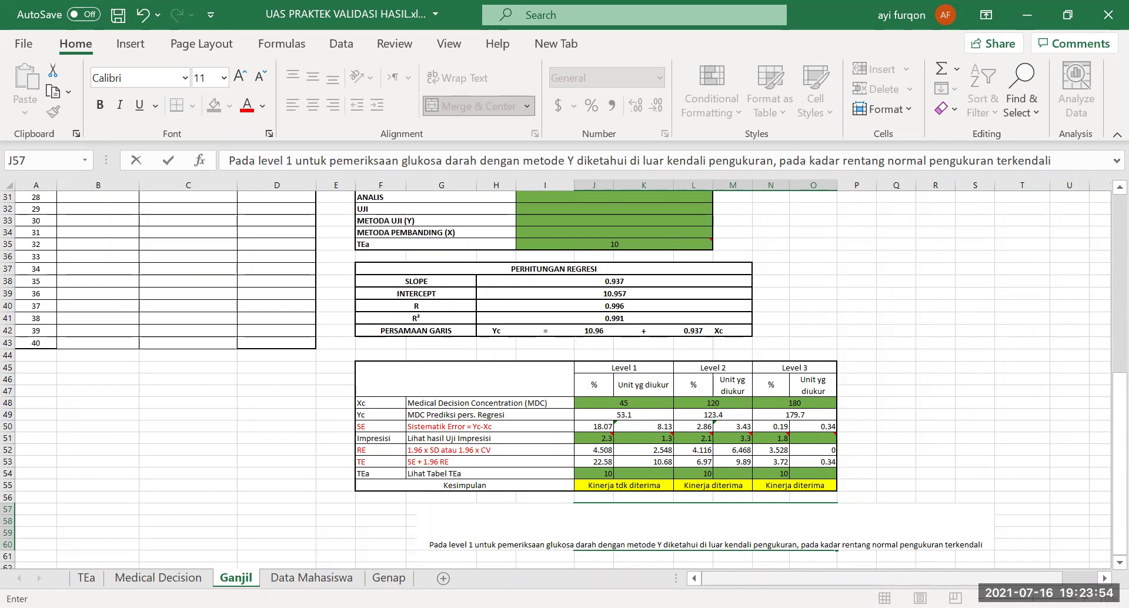
Insert "dan tinggi" after "rentang normal" in the conclusion and add "dengan baik" at its end.
click(901, 544)
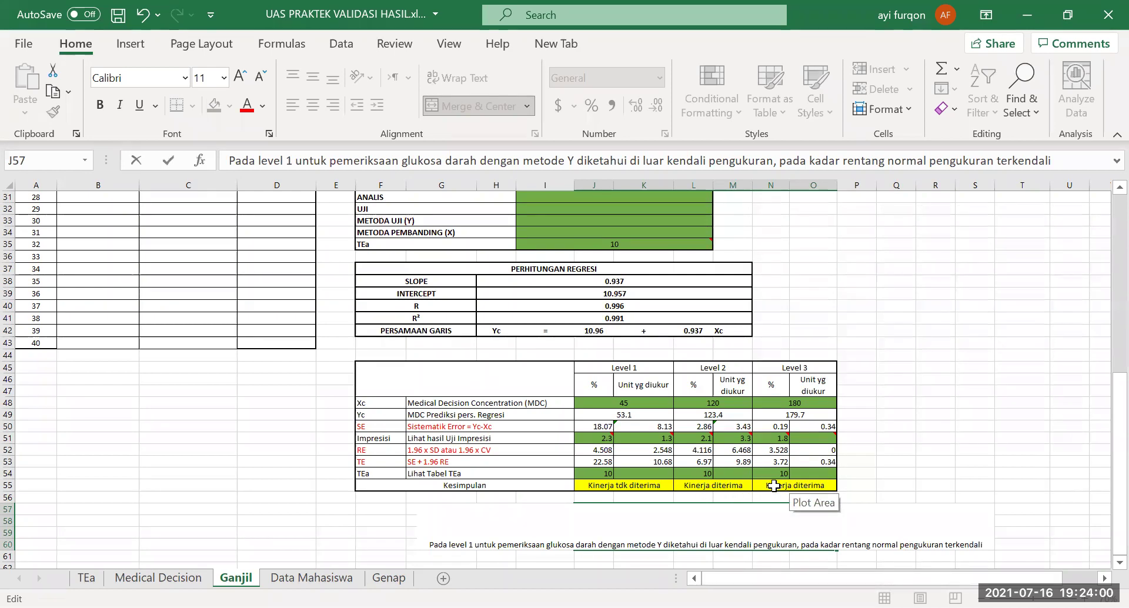
text(dan tinggi)
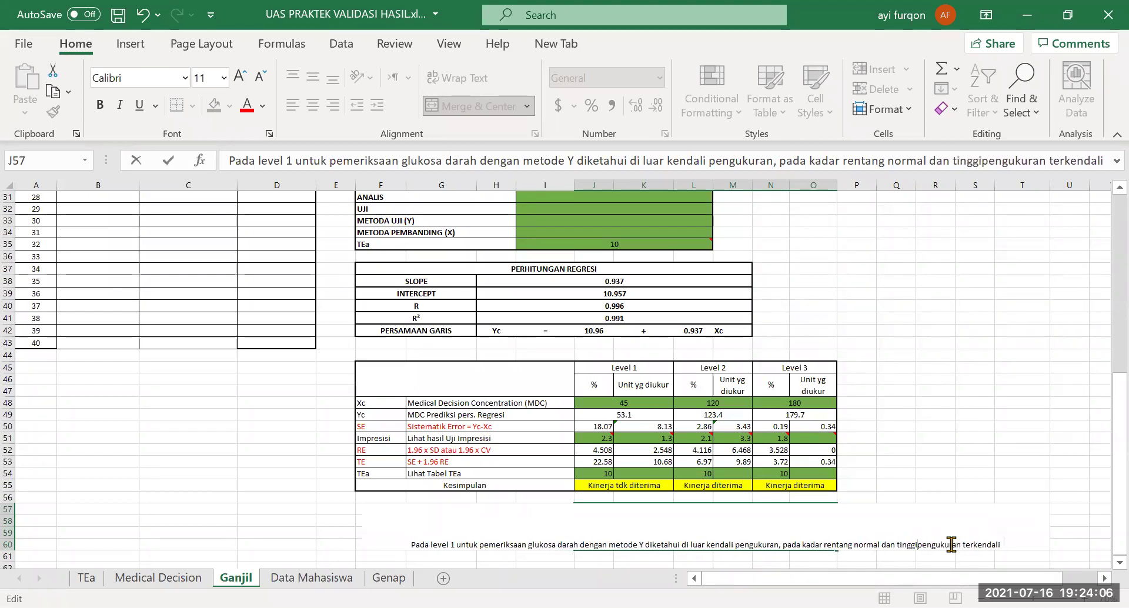
text(d)
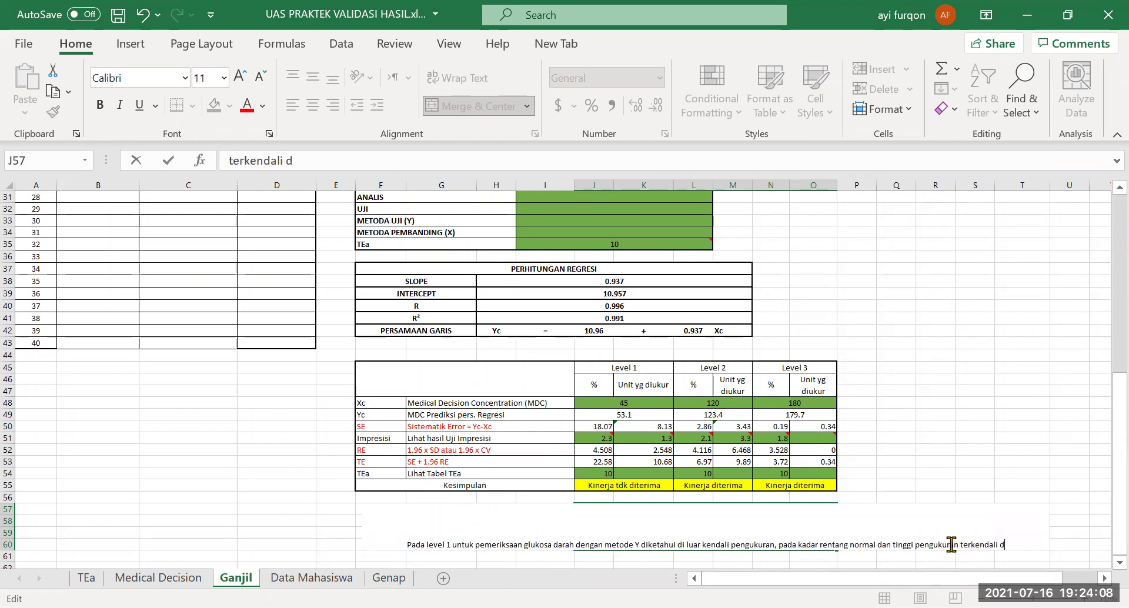
text(engan baik)
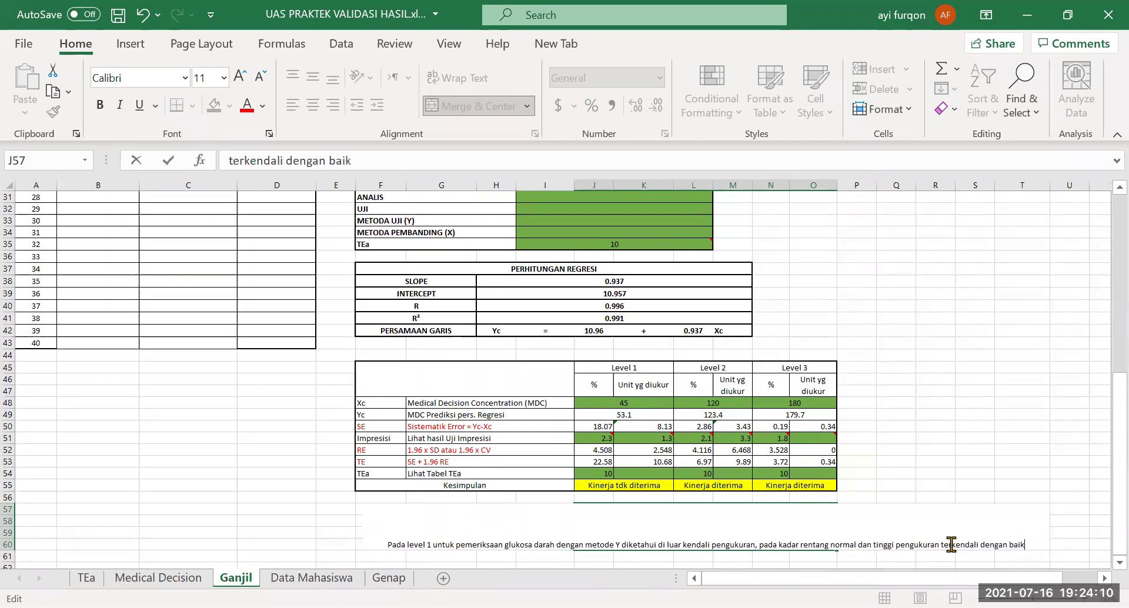
key(ctrl+Return)
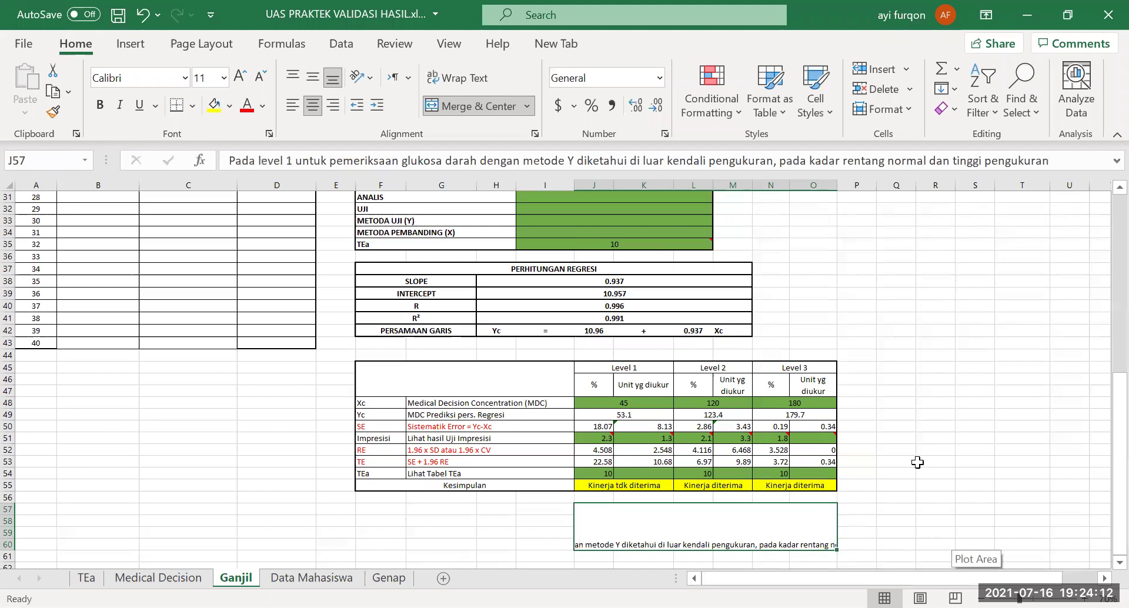
Wrap the conclusion text within the merged cell J57:O60 and align it to the middle vertically.
click(462, 81)
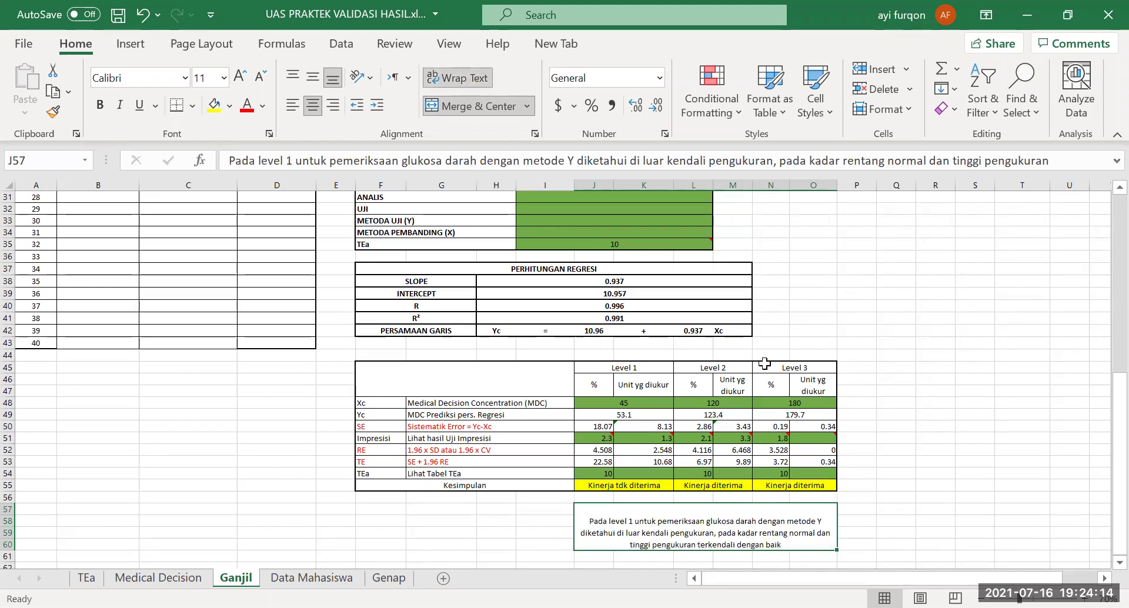
click(310, 79)
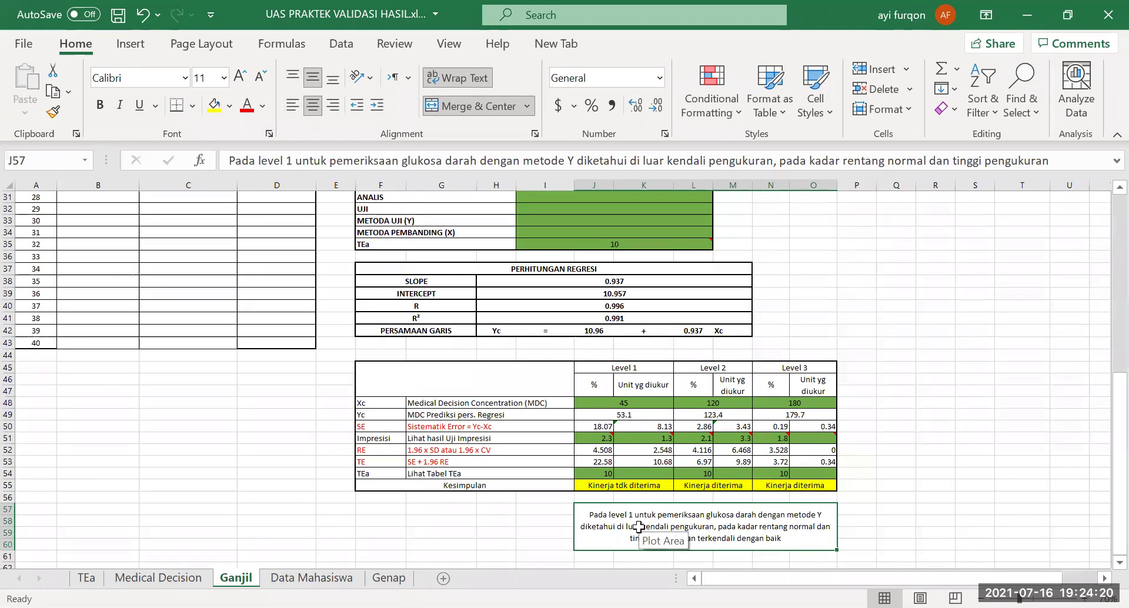
Replace "level 1" at the start of the conclusion with "kadar glukosa rendah".
double_click(639, 507)
key(BackSpace)
key(BackSpace)
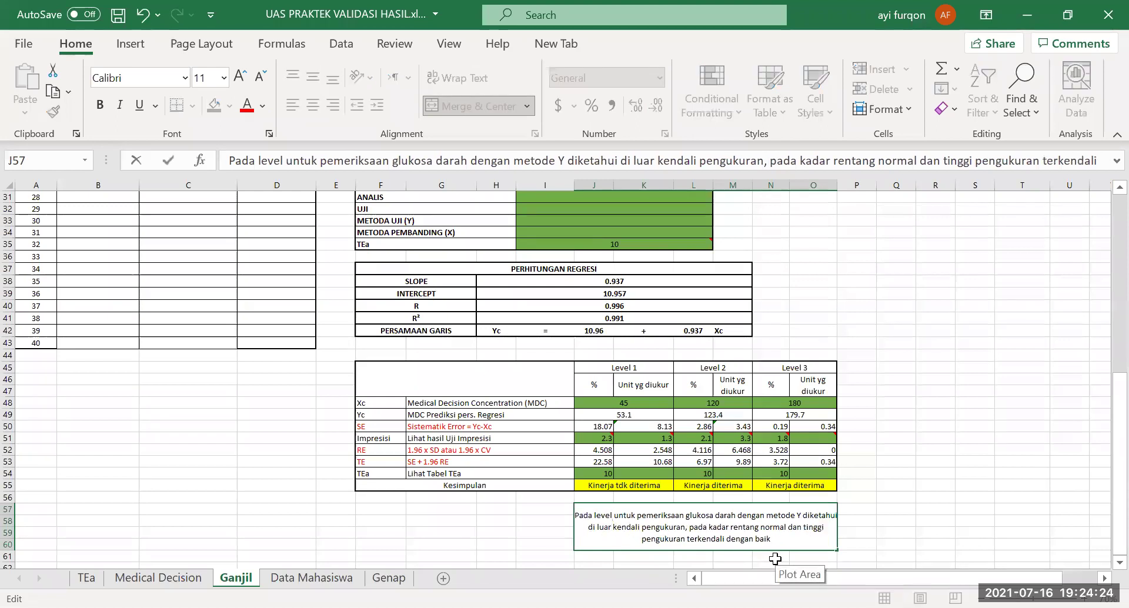
key(BackSpace)
key(BackSpace)
key(BackSpace)
key(BackSpace)
key(BackSpace)
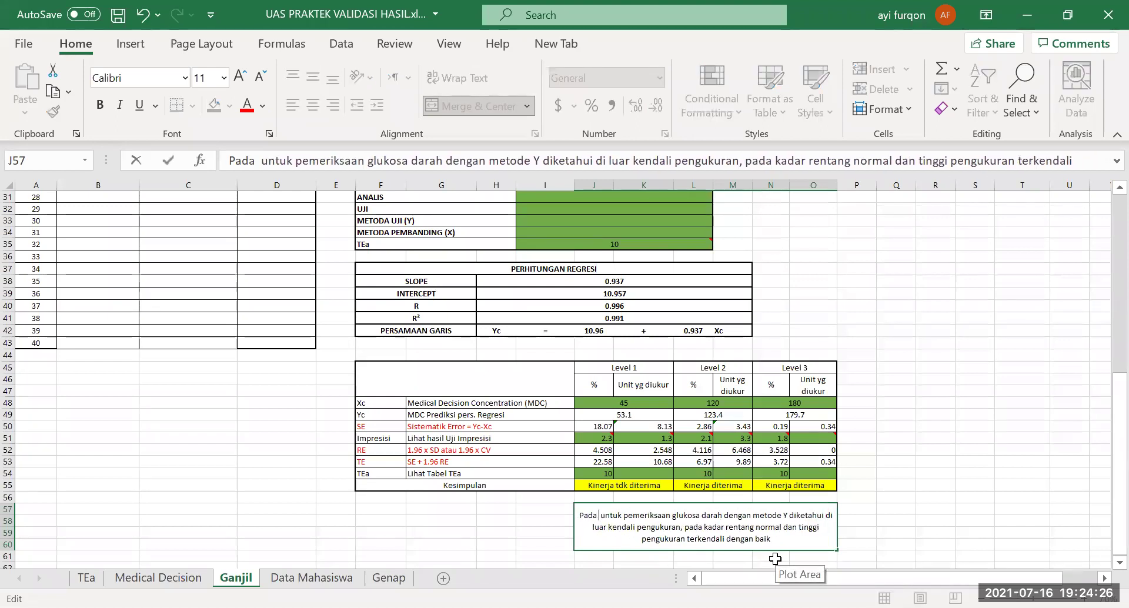
text(kadar glukosa rendah)
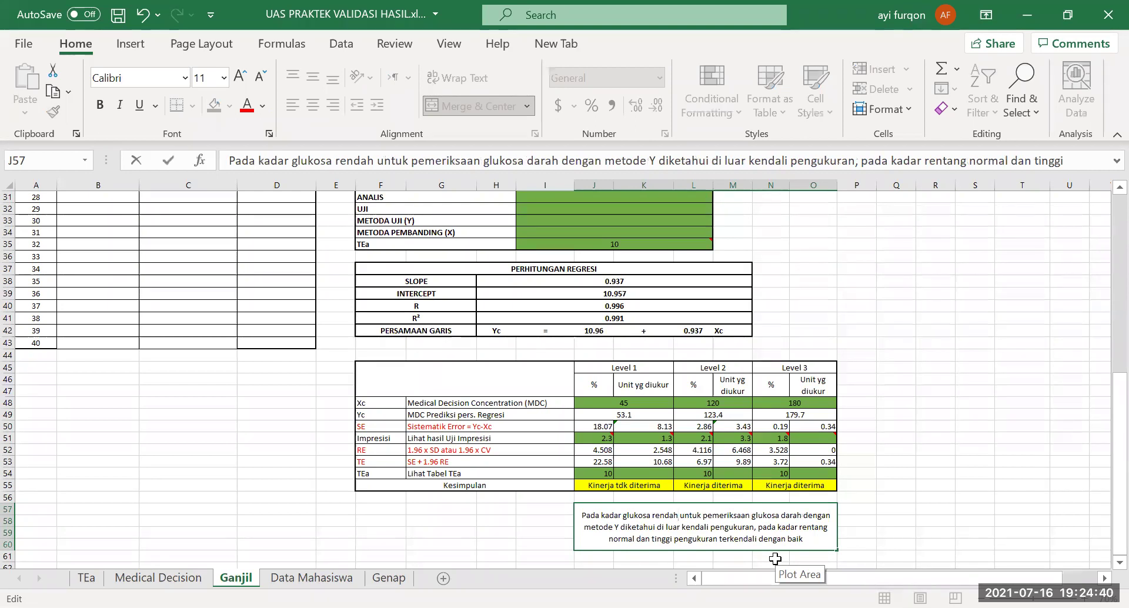
Append "sehingga diperlukan tindakan koreksi untuk metode Y" to the end of the conclusion.
click(806, 544)
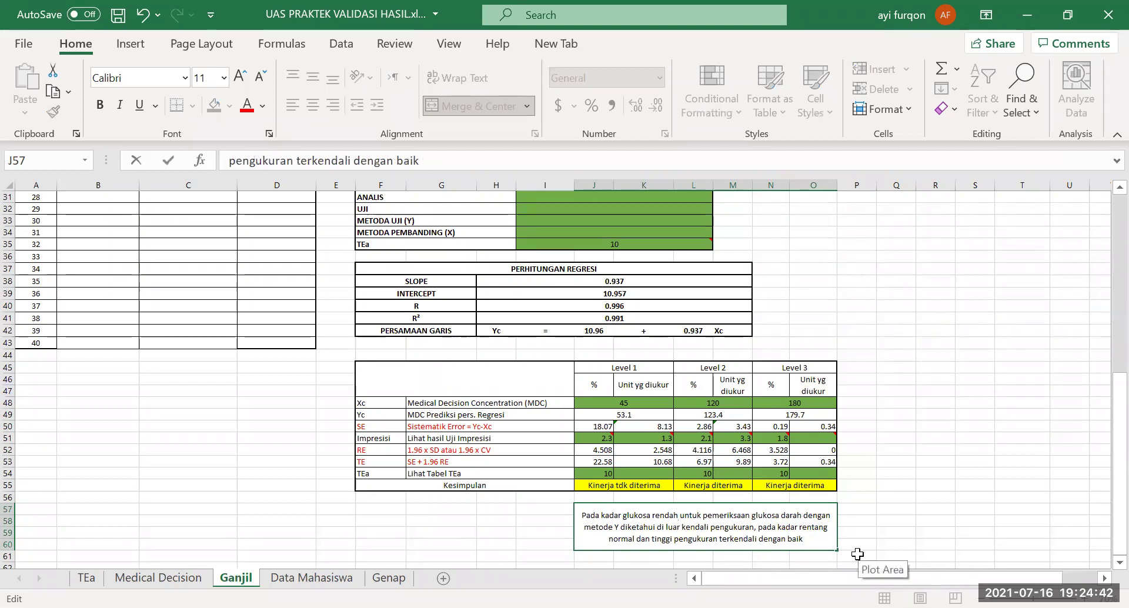
text(sehingga)
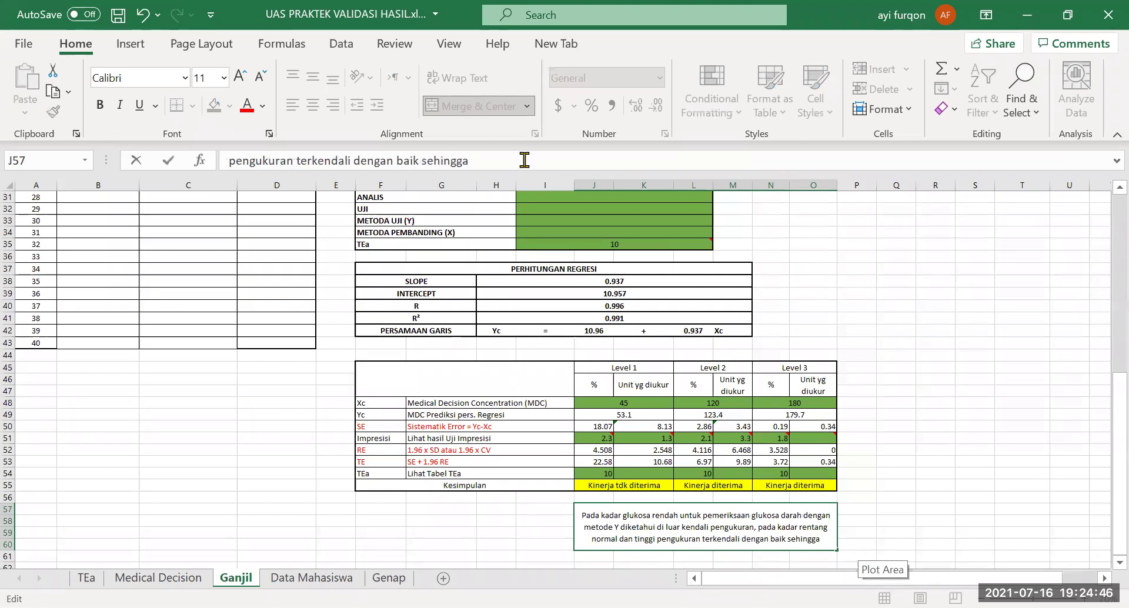
key(Escape)
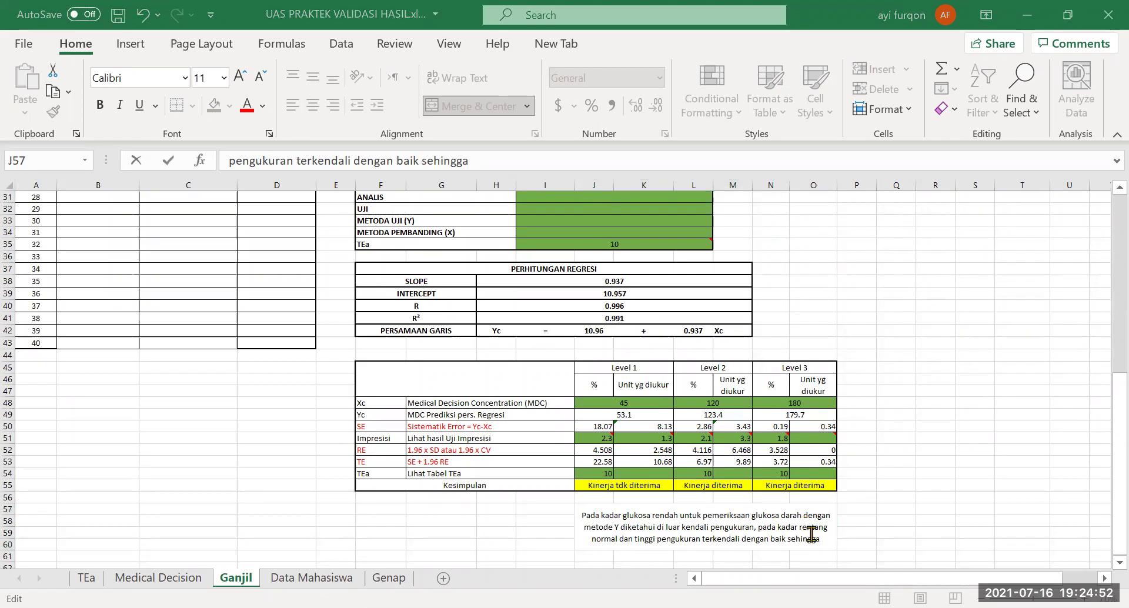
text(diperl)
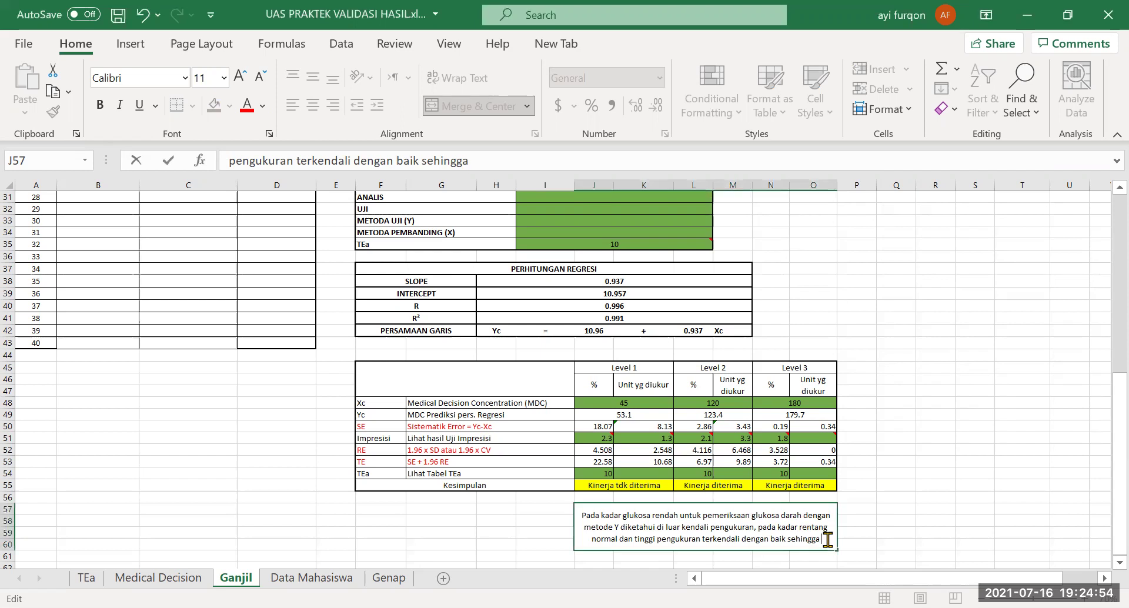
text(ukan )
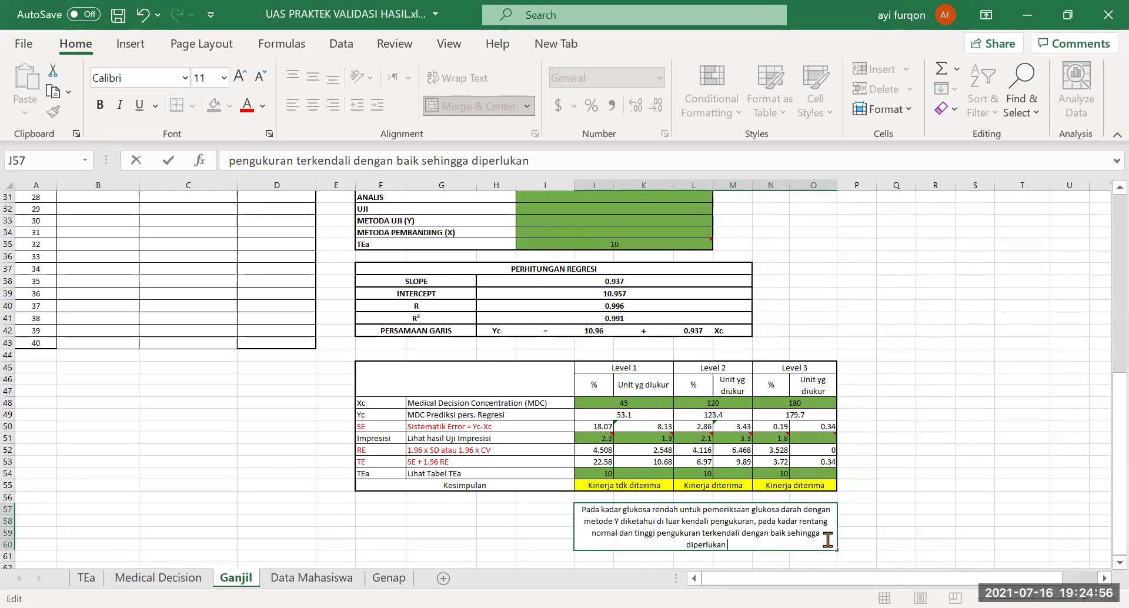
text(tindak)
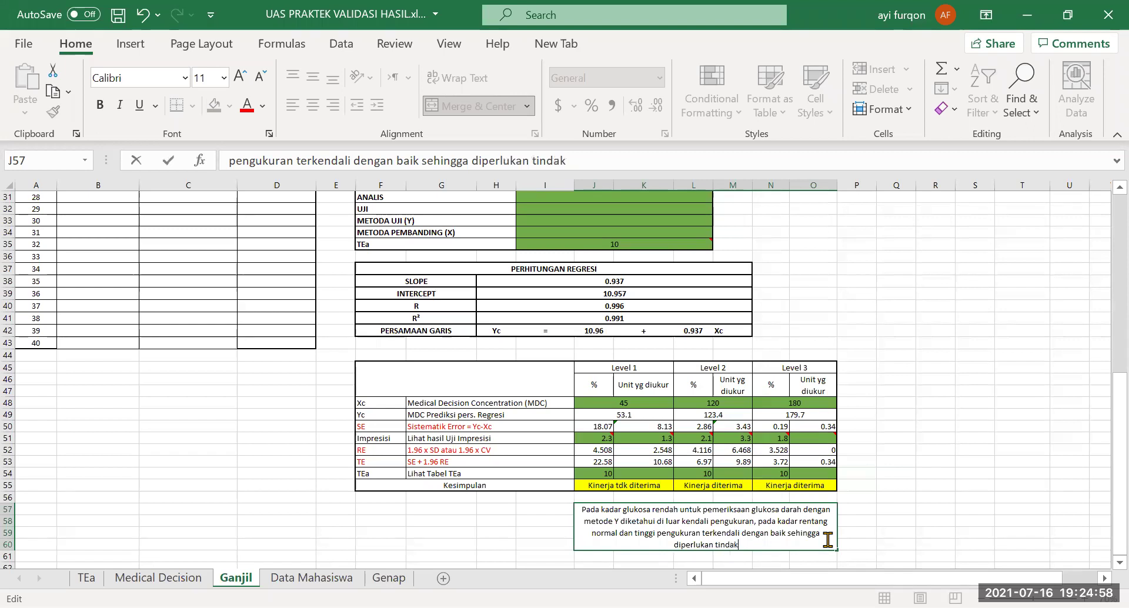
text(an koreksi)
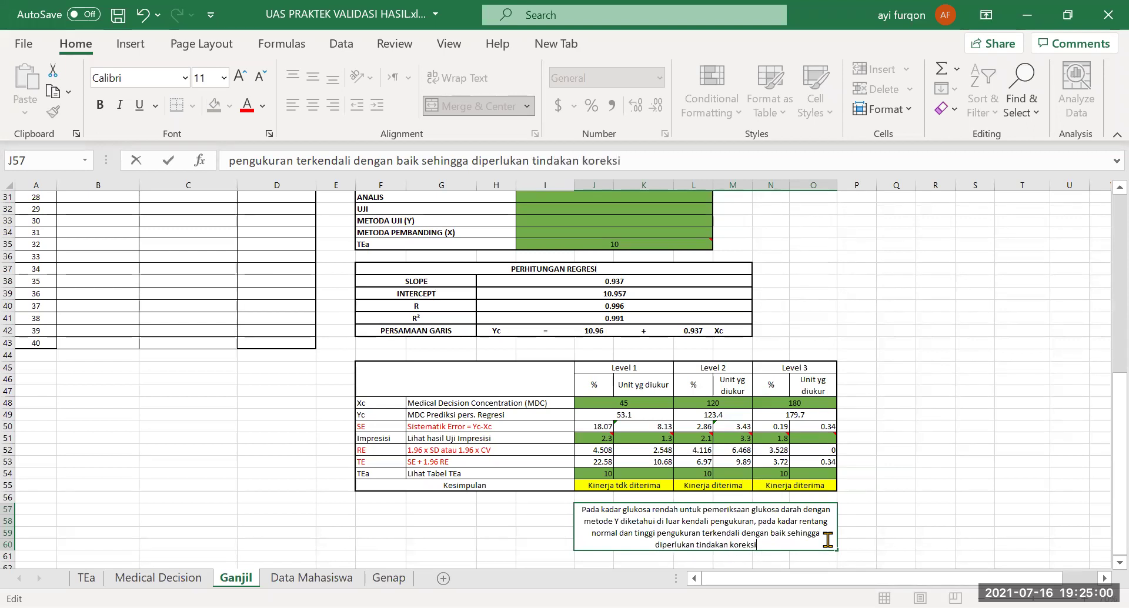
text( un)
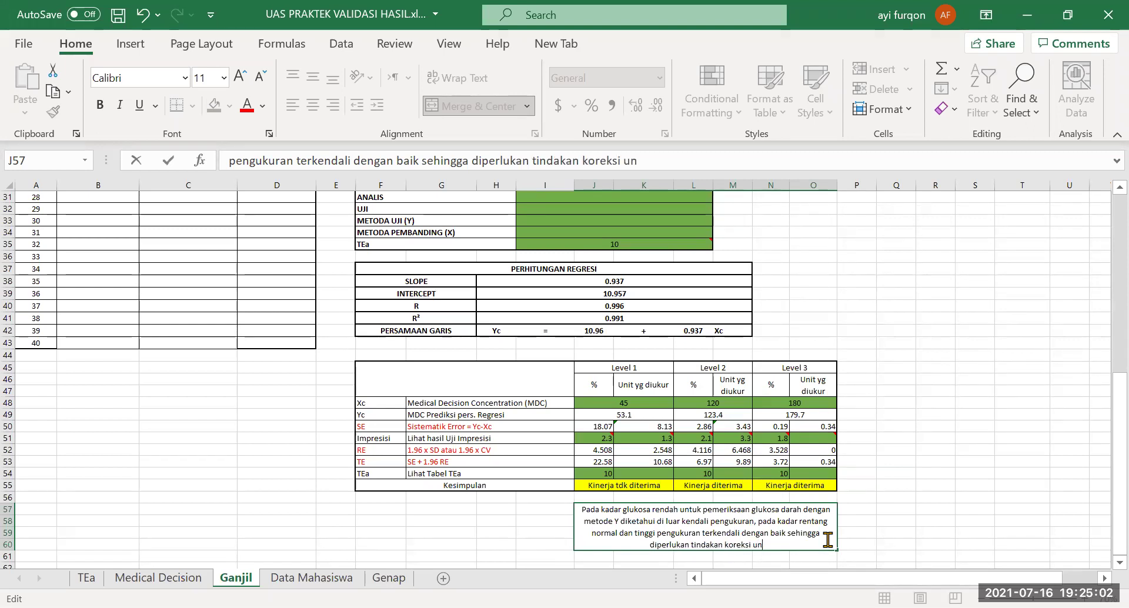
text(tuk metode Y)
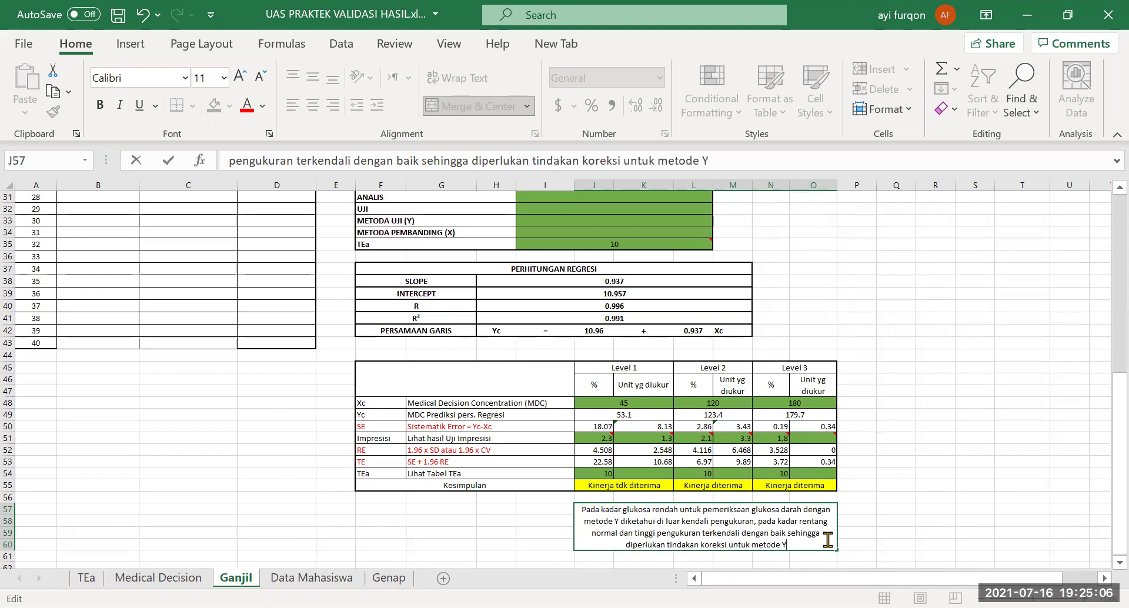
Finish the conclusion in J57 with "sehingga dapat dikendalikan.".
text( sehingga)
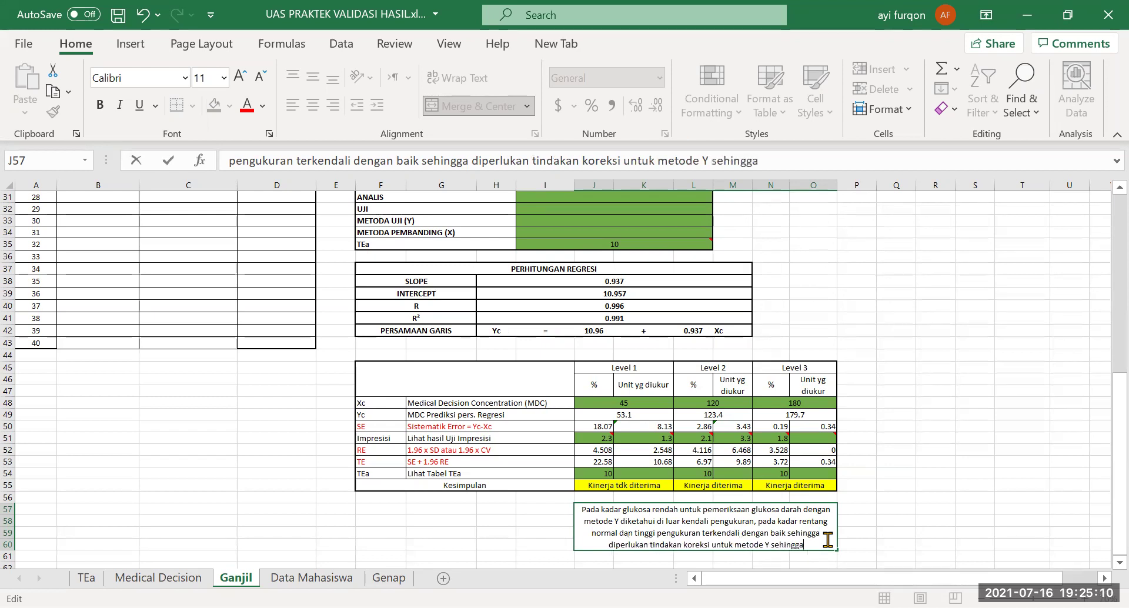
text( dapat)
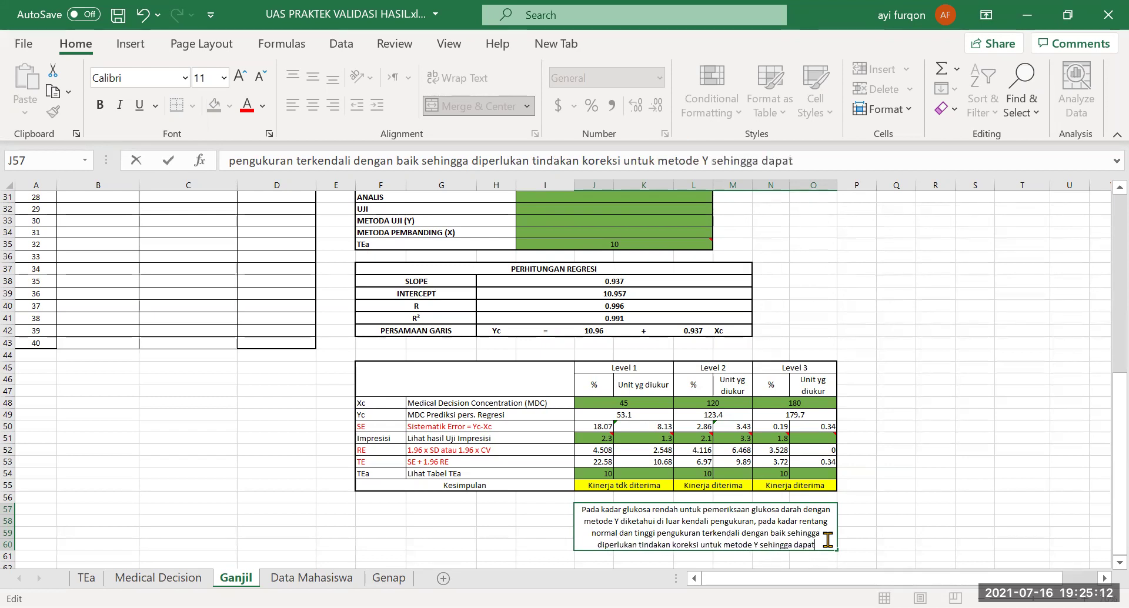
text( dikenda)
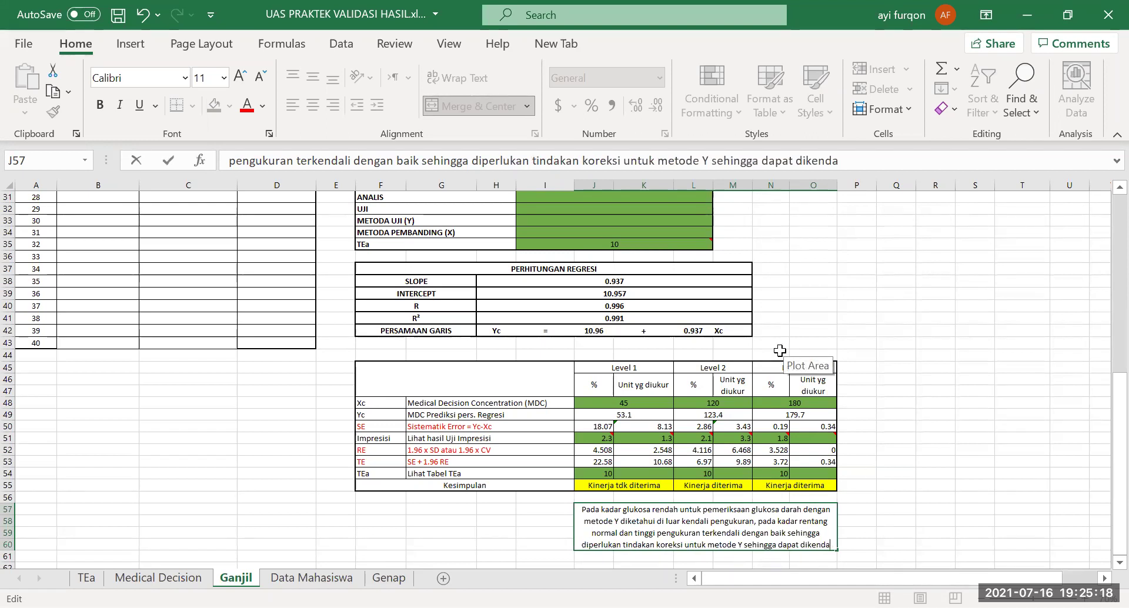
text(lik)
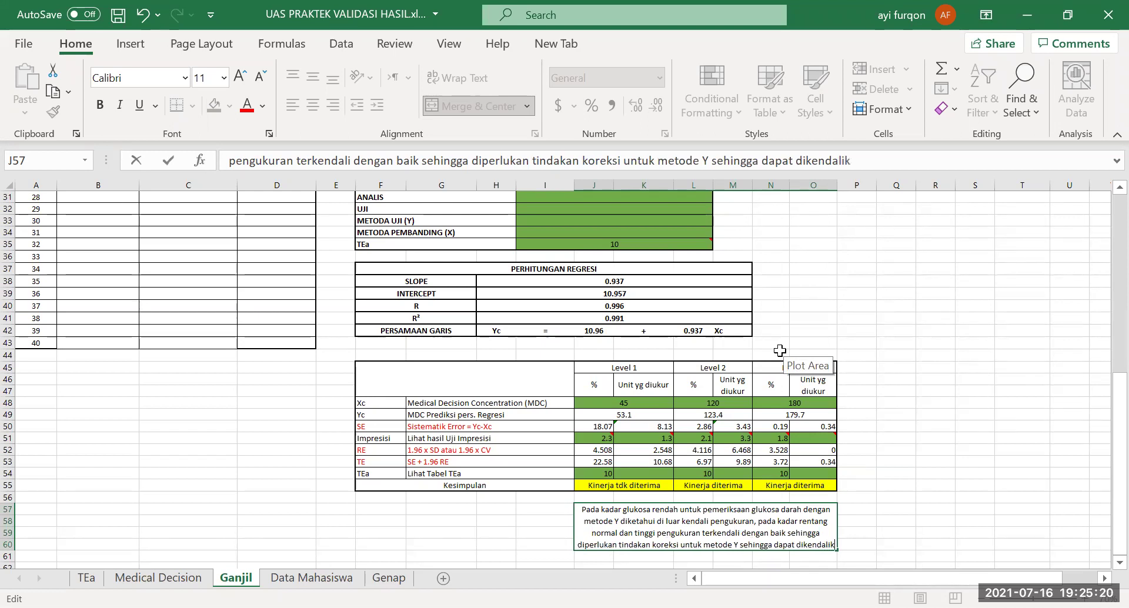
text(an)
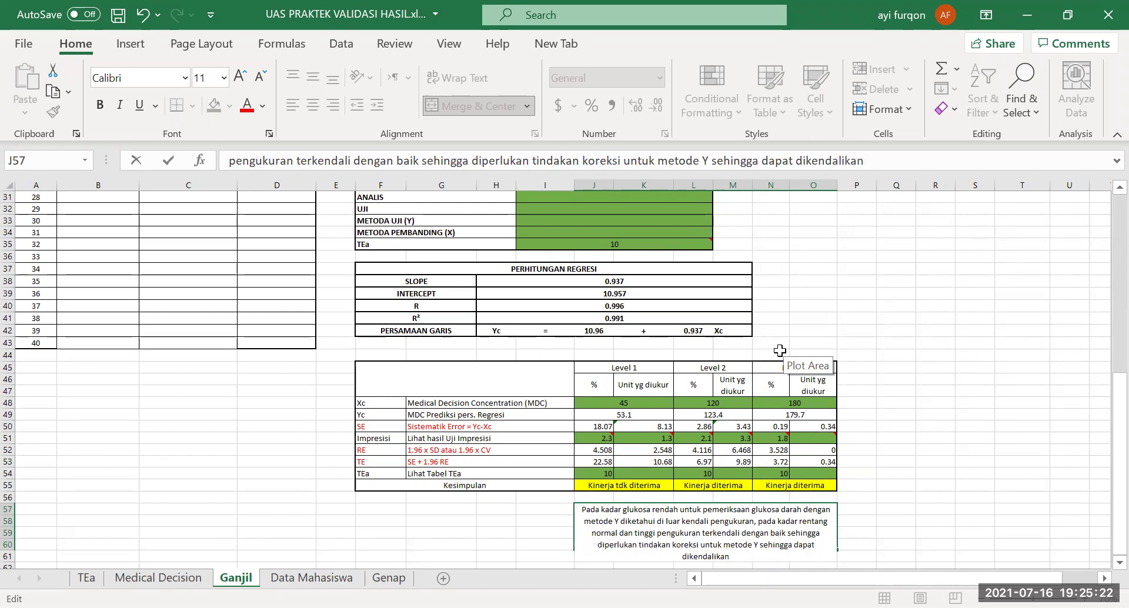
text(.)
key(ctrl+Return)
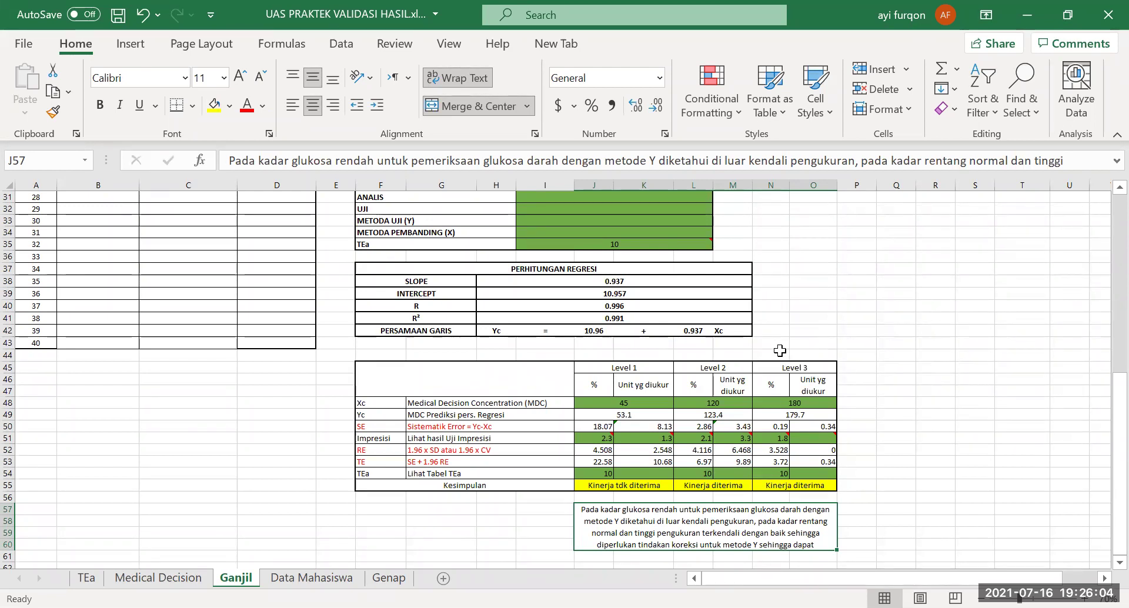
Open the conclusion in J57 for editing to view its full text.
key(Down)
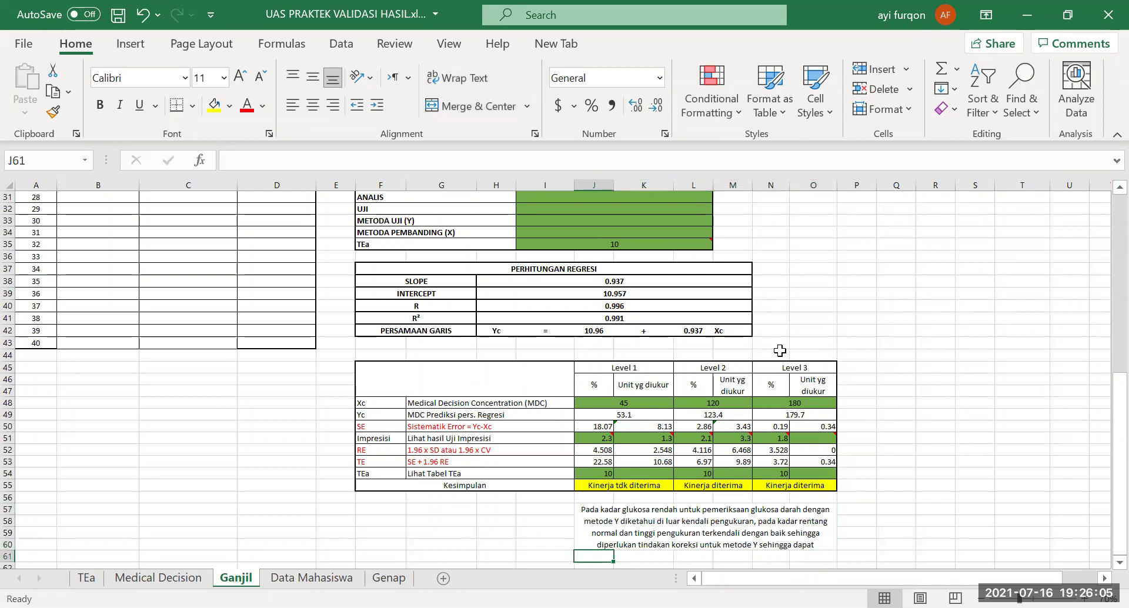
double_click(769, 539)
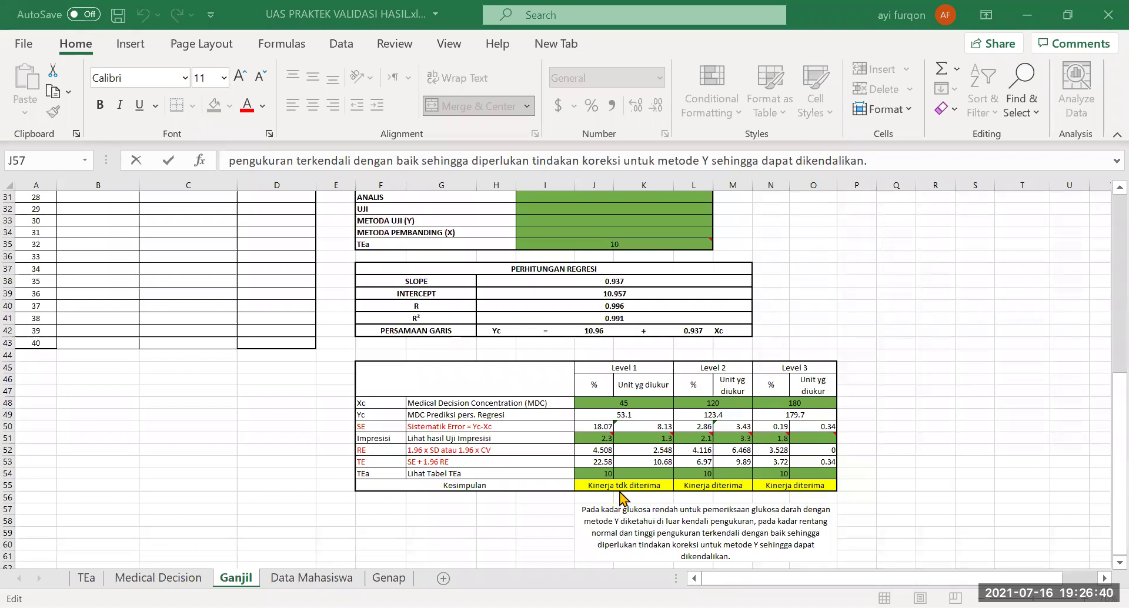
Leave the conclusion cell unedited and increase the height of row 60 so the full text fits.
click(764, 547)
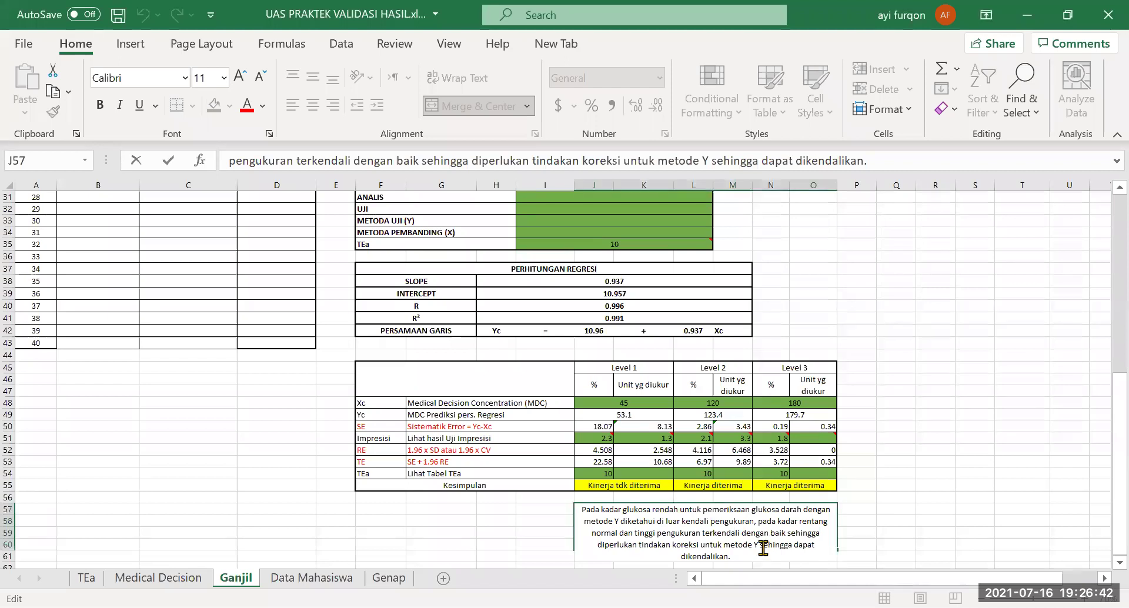
key(Escape)
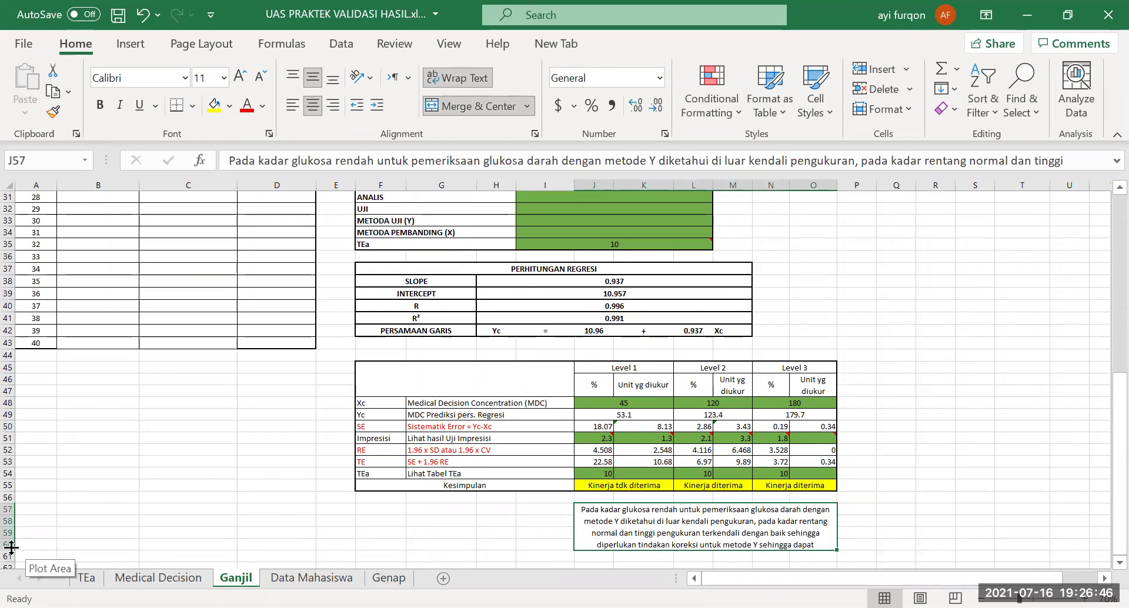
drag(11, 548, 8, 587)
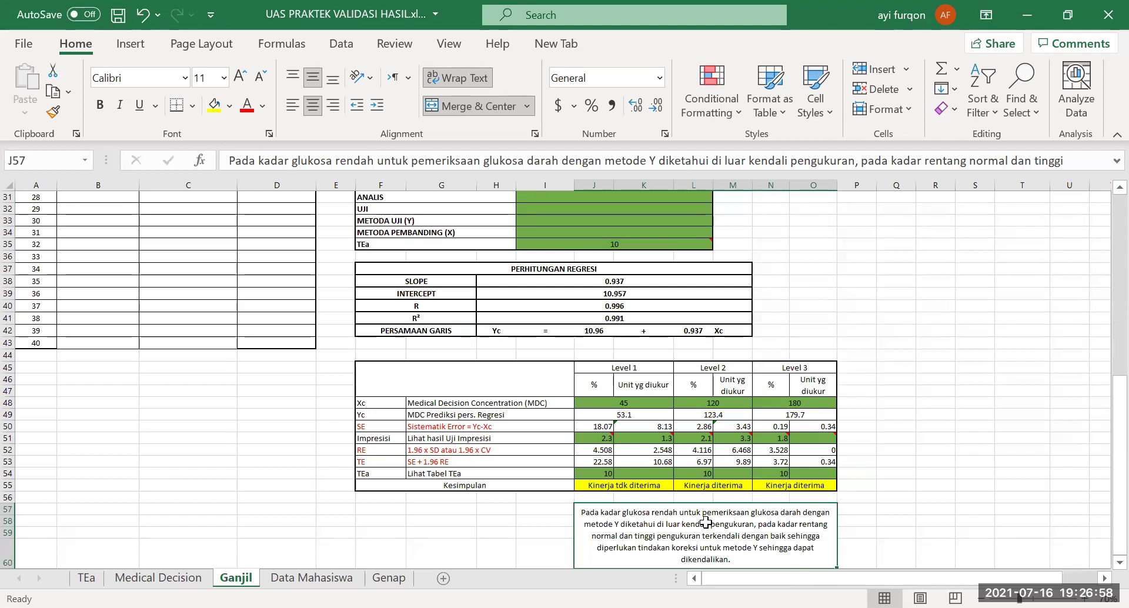
Open the conclusion in J57 to review its wording and close it without changing the text.
double_click(755, 560)
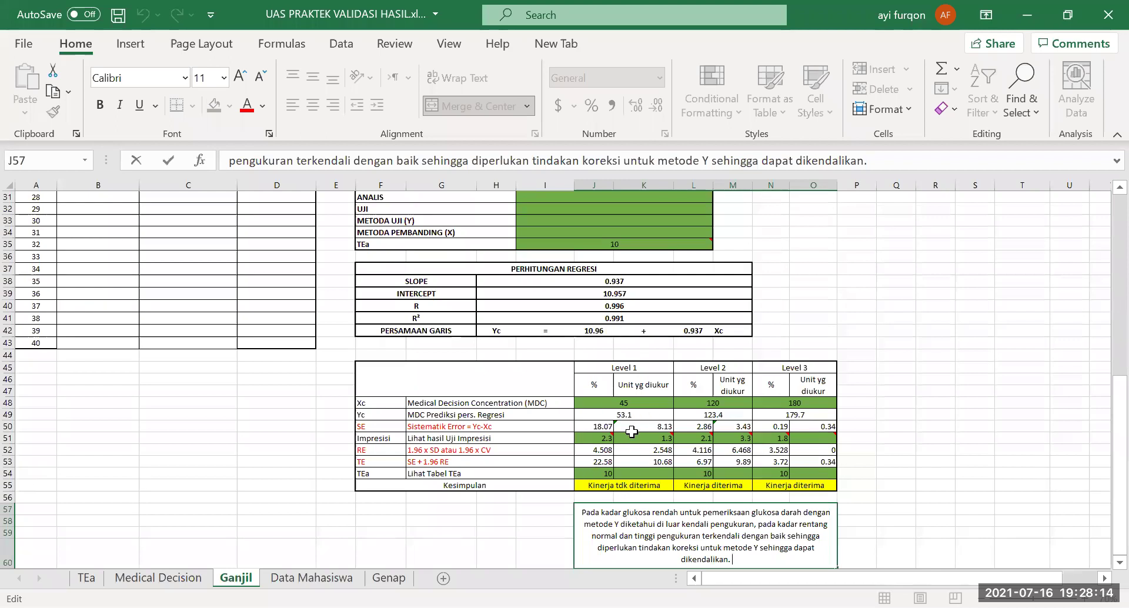
mouse_move(631, 432)
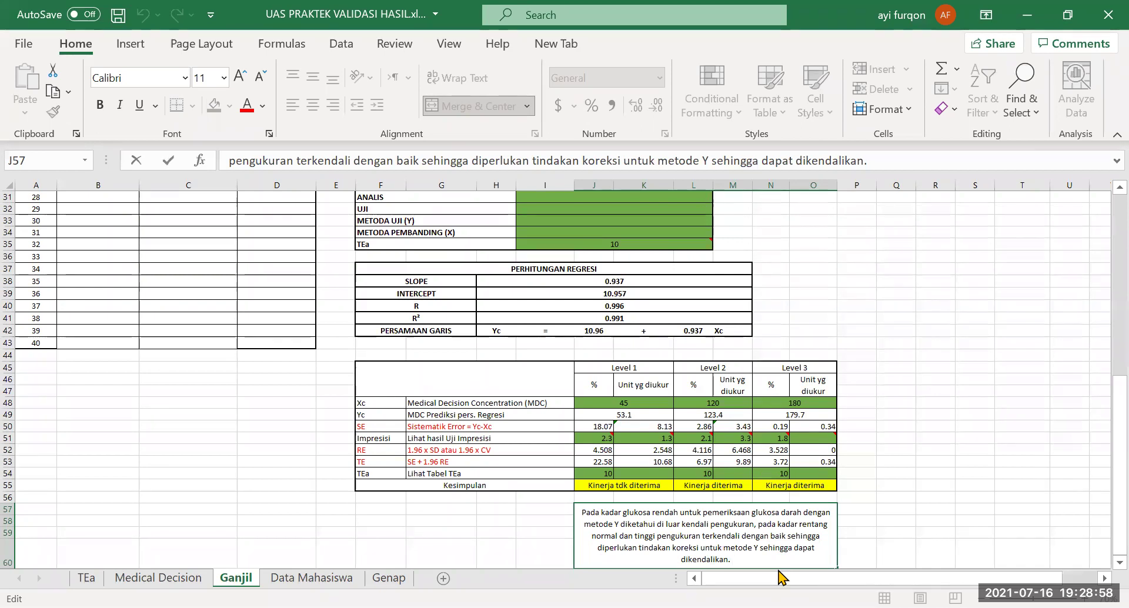
key(Return)
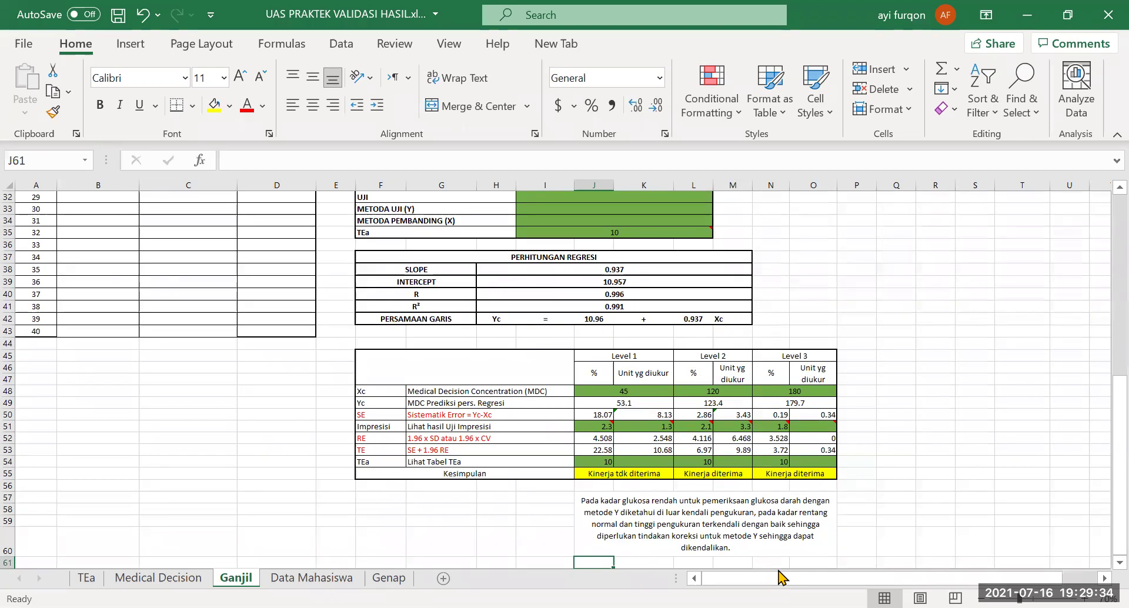
Review the Ganjil sheet's difference and scatter plots, quality requirement table, regression results, error table and conclusion.
scroll(414, 394, up, 10)
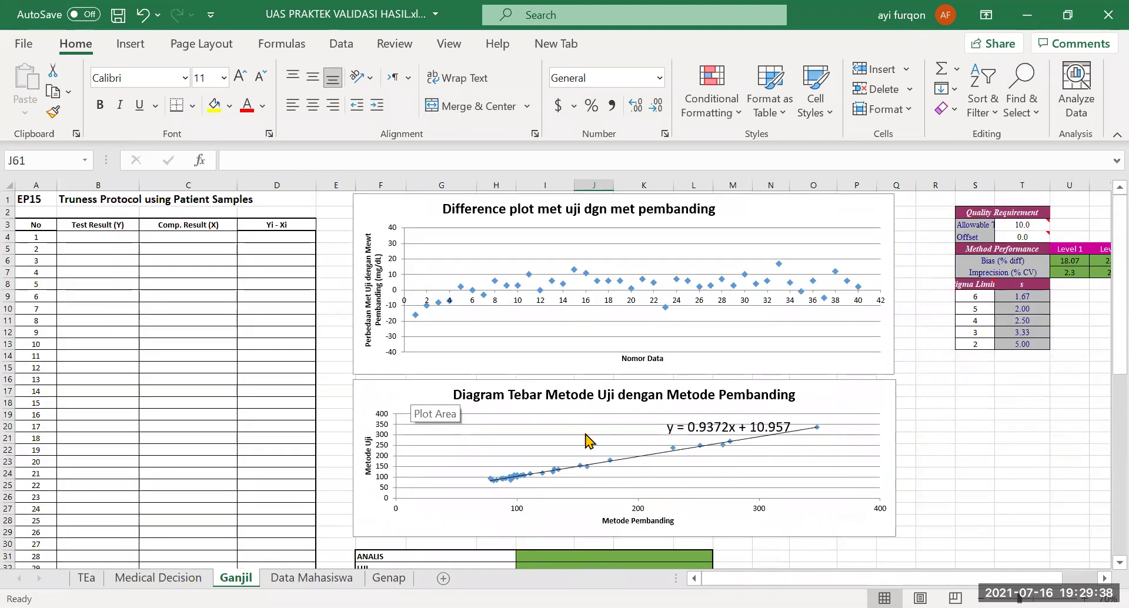
drag(735, 578, 764, 578)
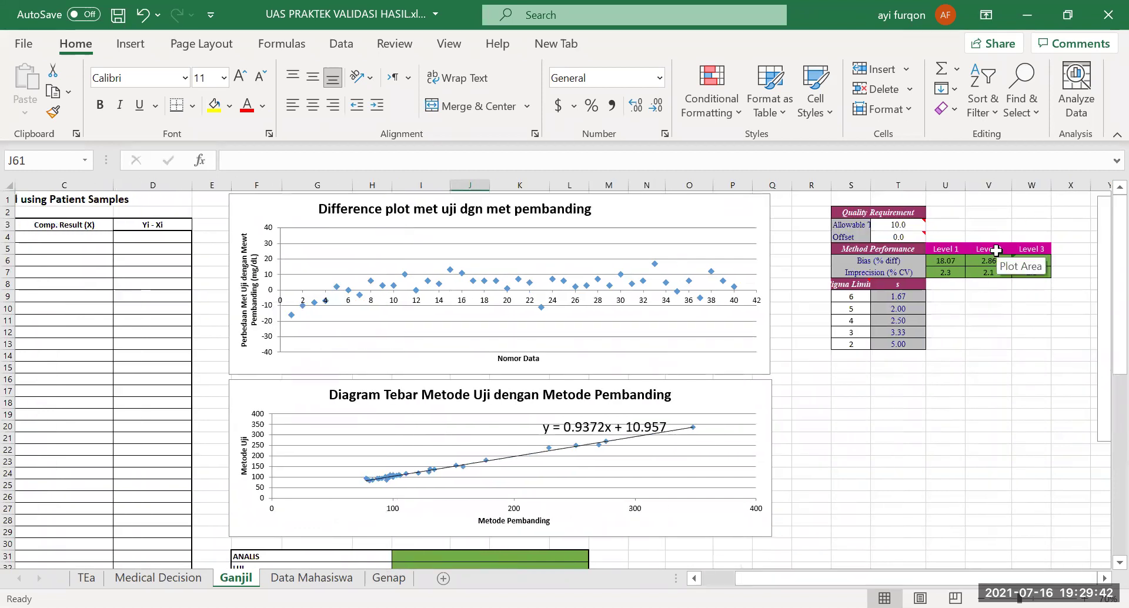
scroll(1013, 313, right, 1)
scroll(1016, 335, down, 5)
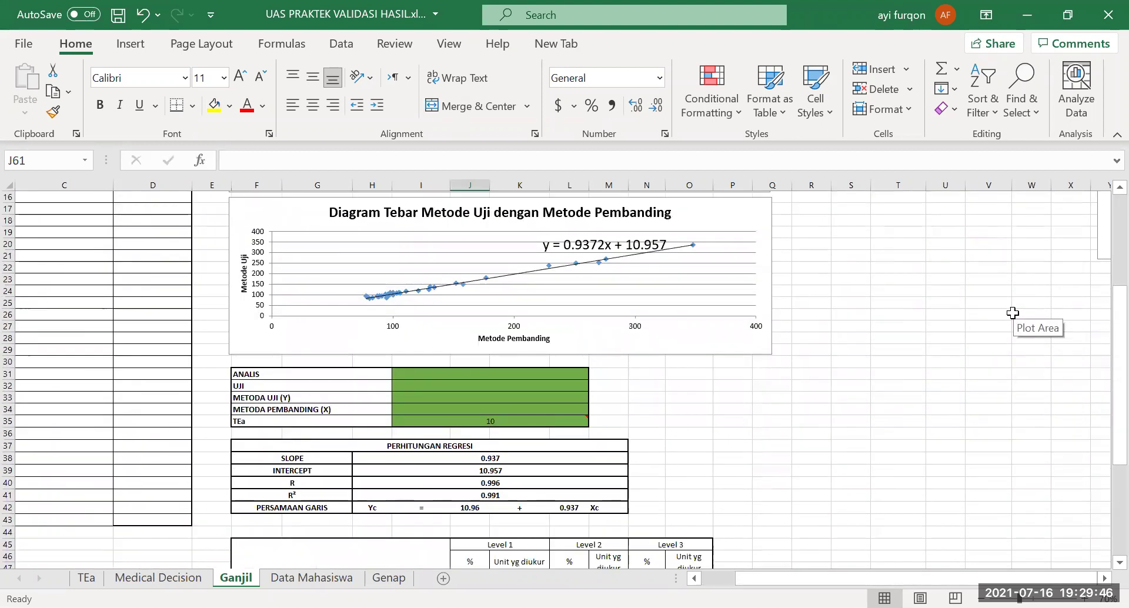
scroll(996, 374, up, 3)
scroll(1008, 386, down, 8)
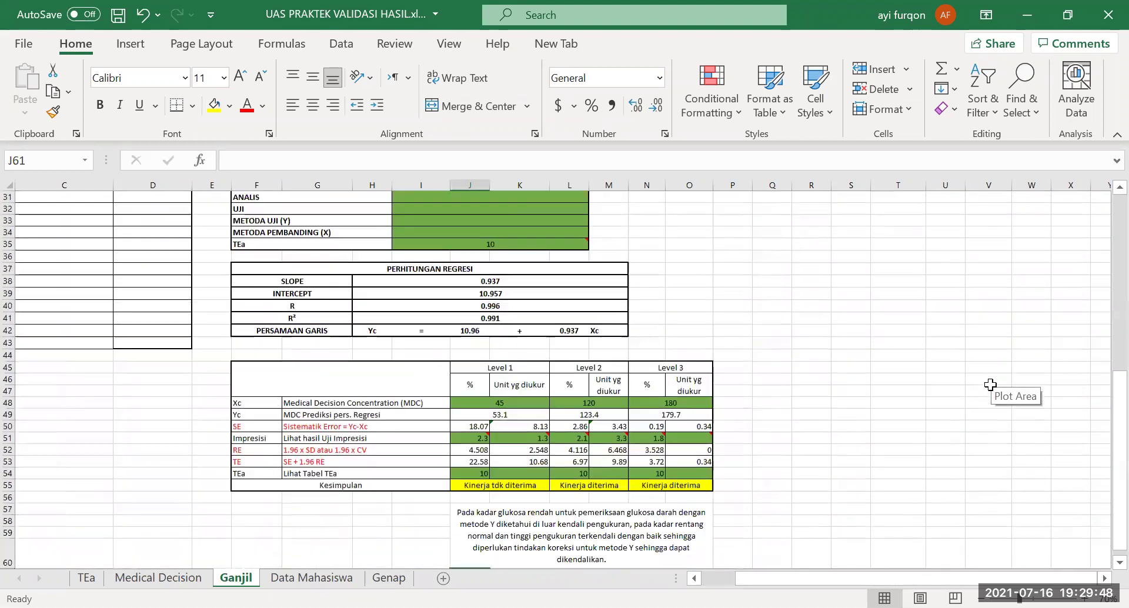
scroll(990, 385, down, 5)
scroll(999, 376, up, 15)
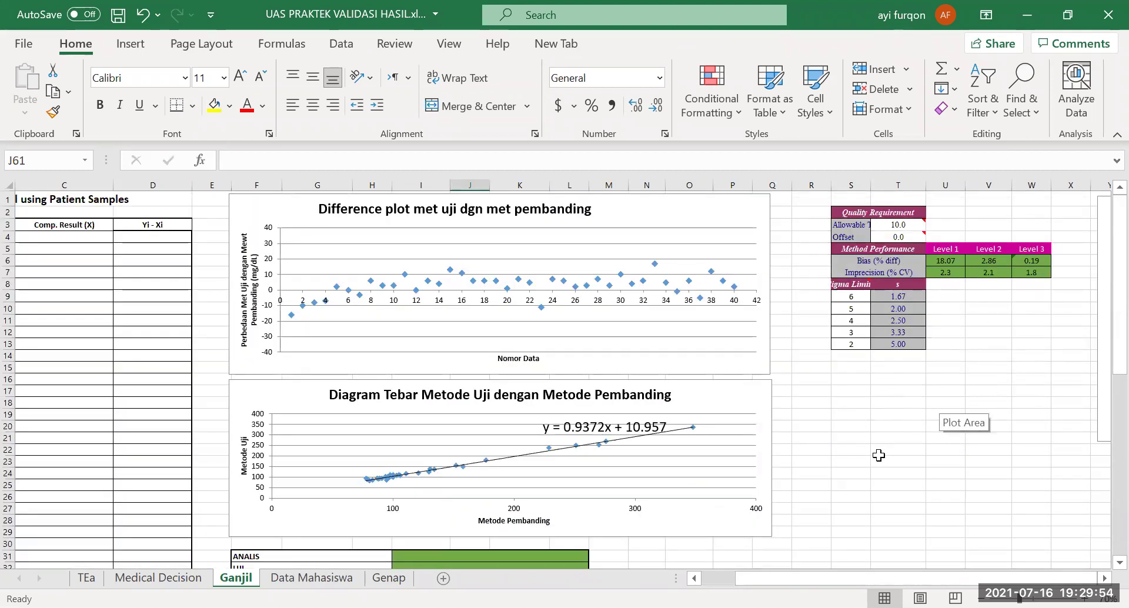
scroll(651, 353, left, 2)
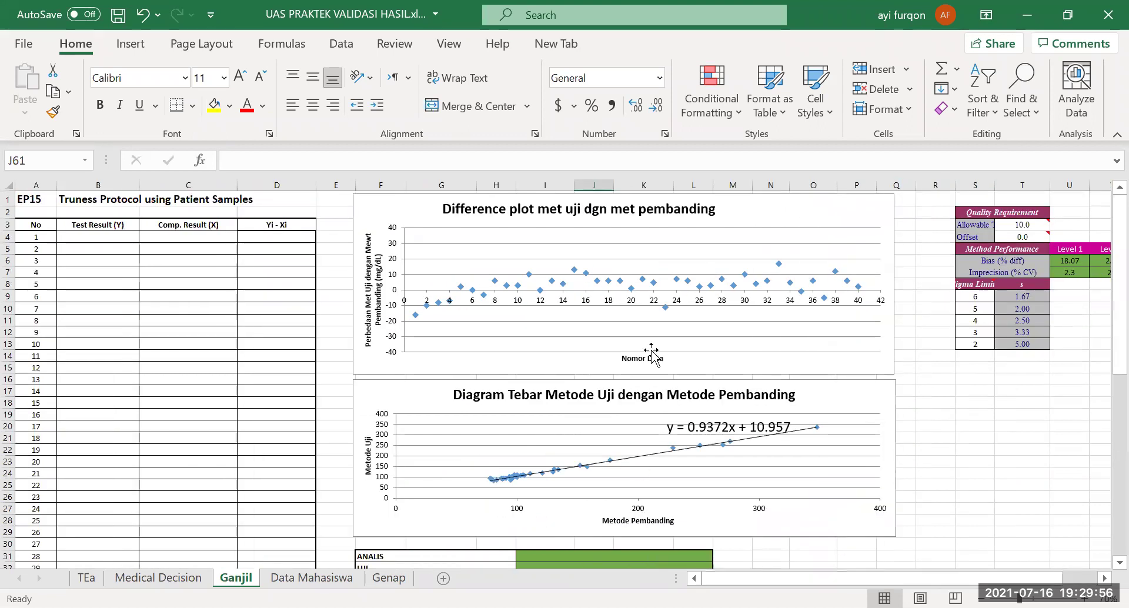
scroll(651, 364, down, 10)
scroll(650, 377, down, 1)
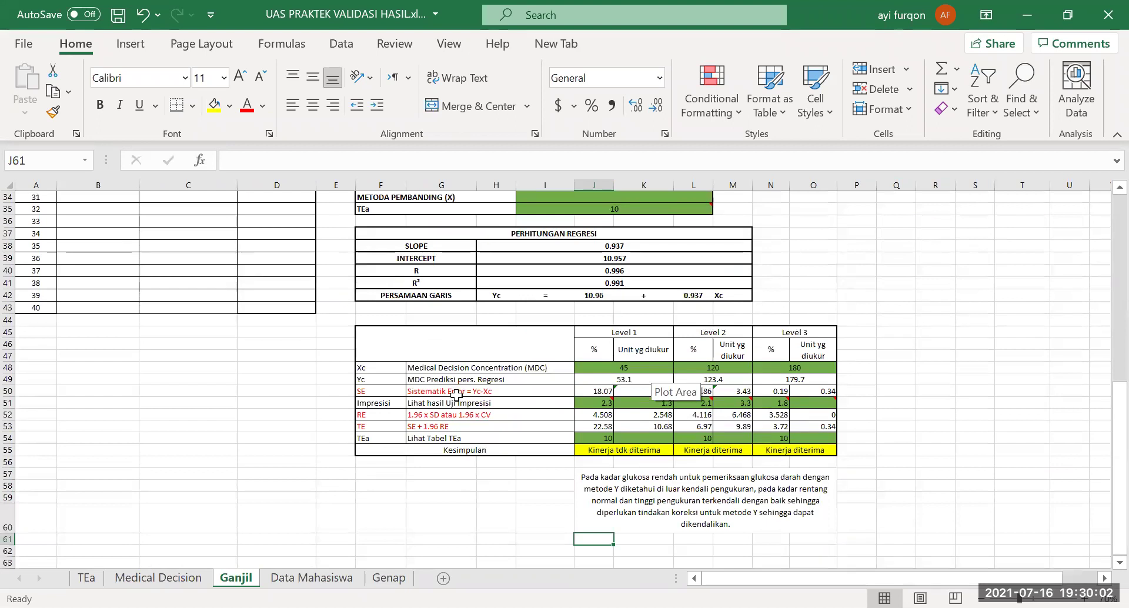
Examine the regression line equation in row 42, including the Yc label and the formula behind the intercept term.
scroll(456, 394, up, 2)
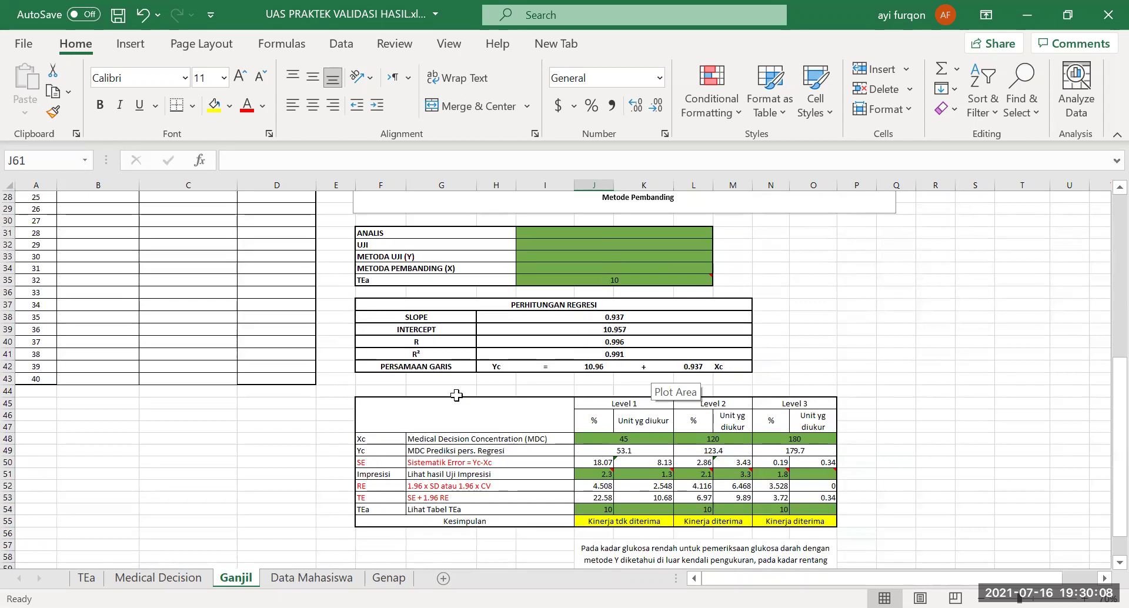
click(504, 367)
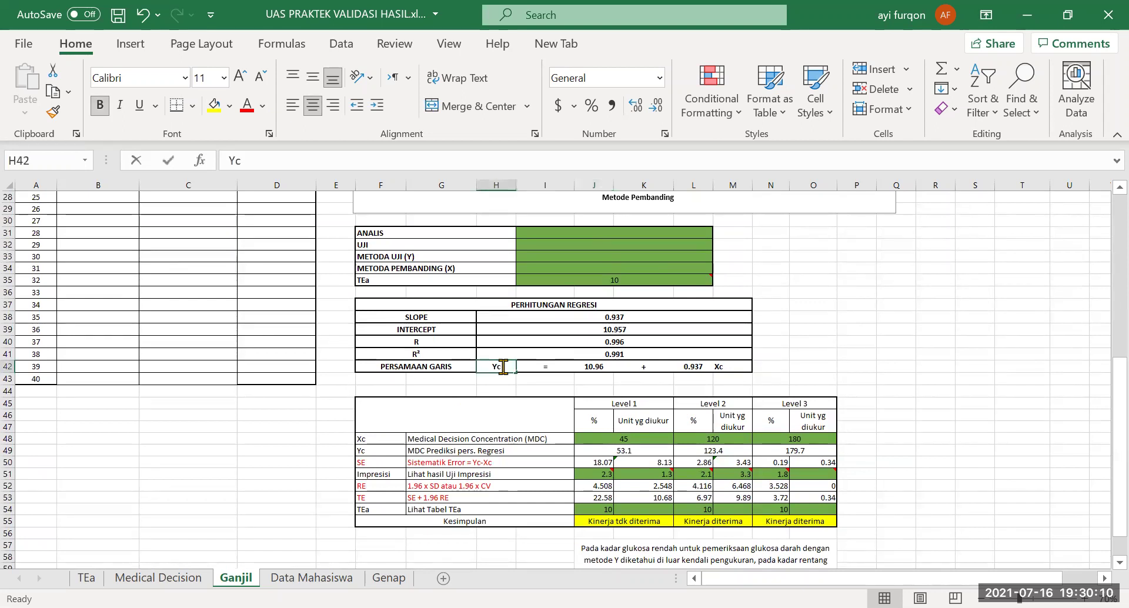
double_click(503, 366)
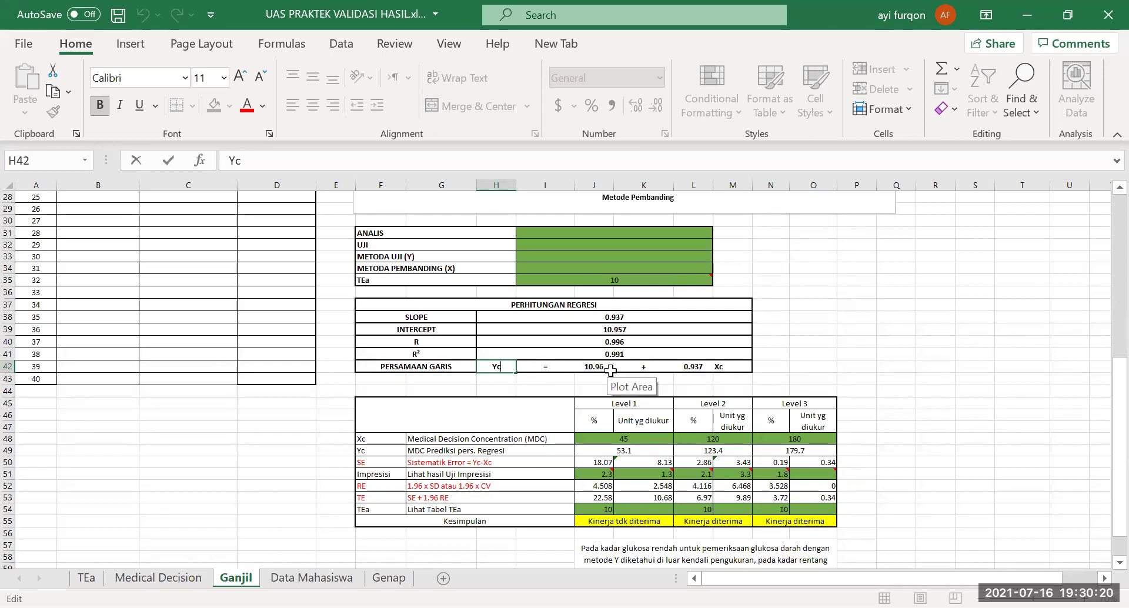
key(Escape)
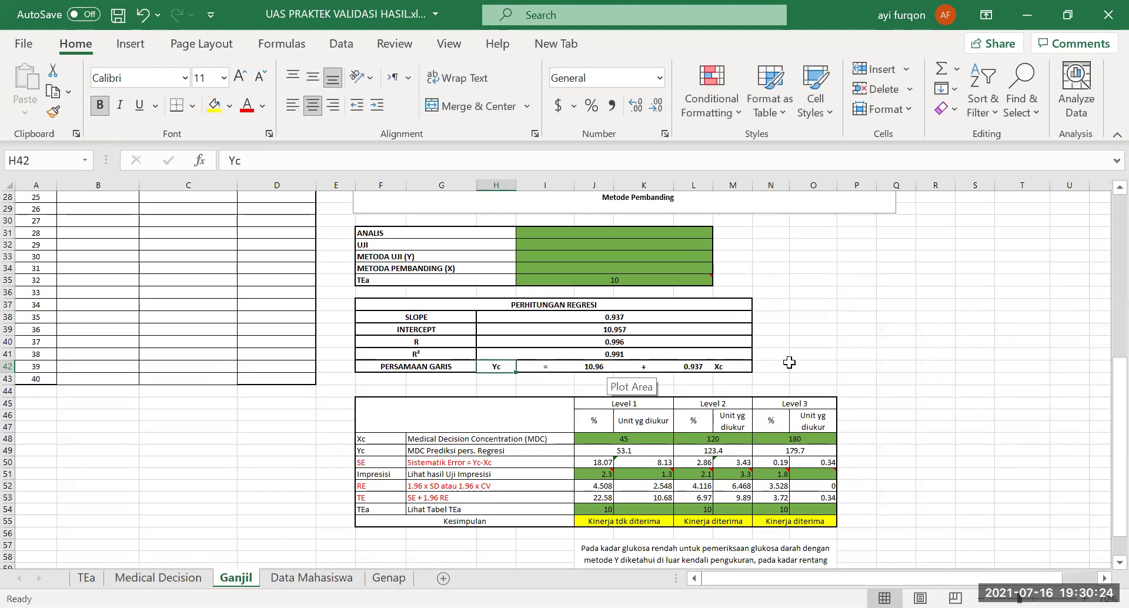
click(787, 365)
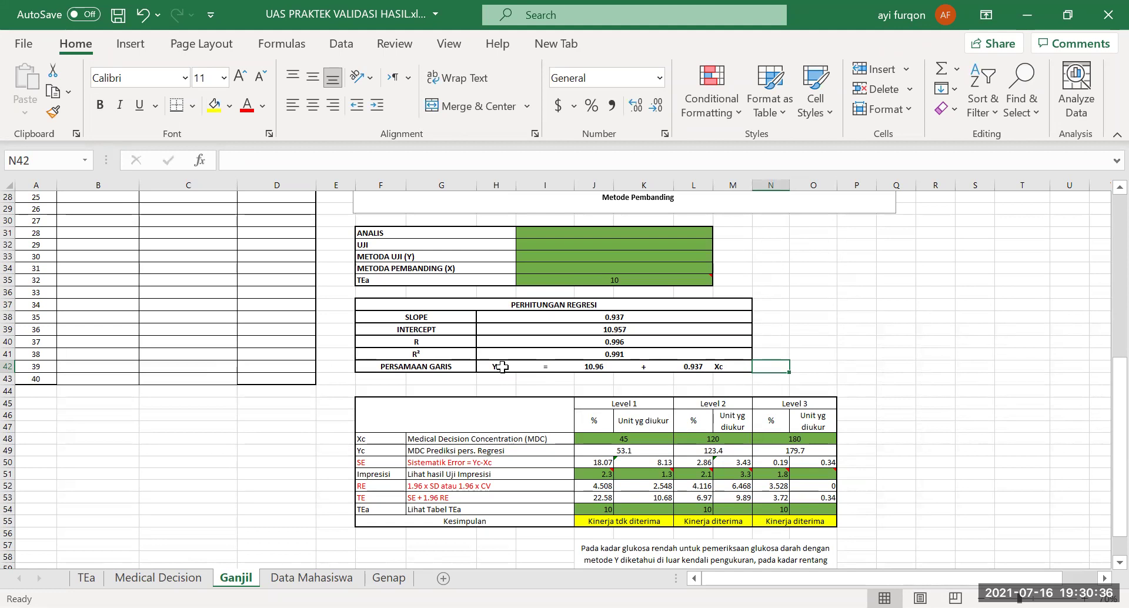
click(601, 366)
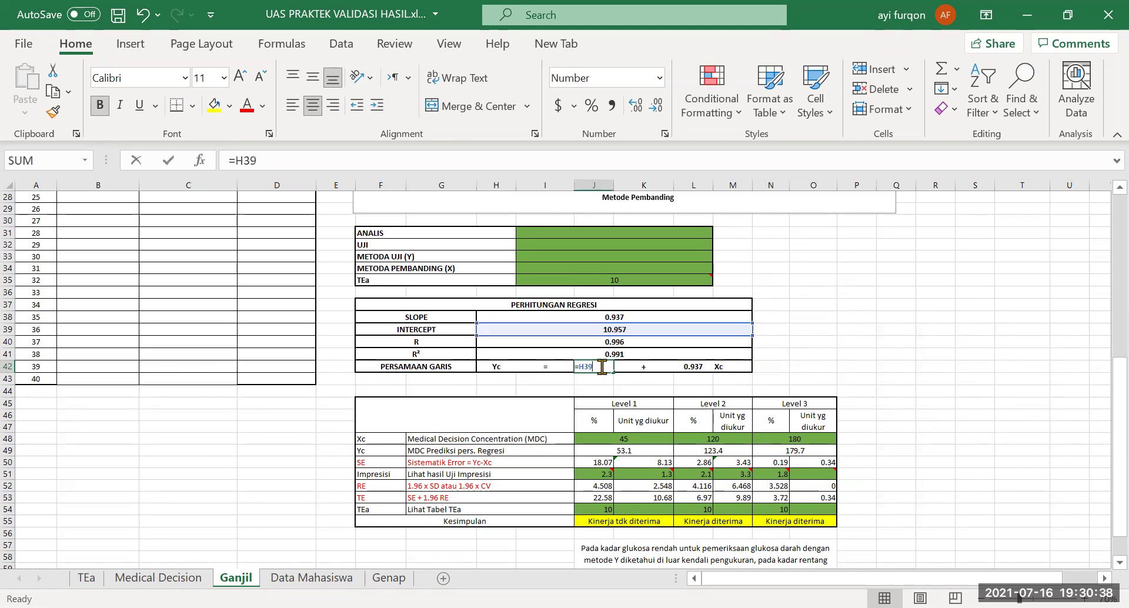
key(Return)
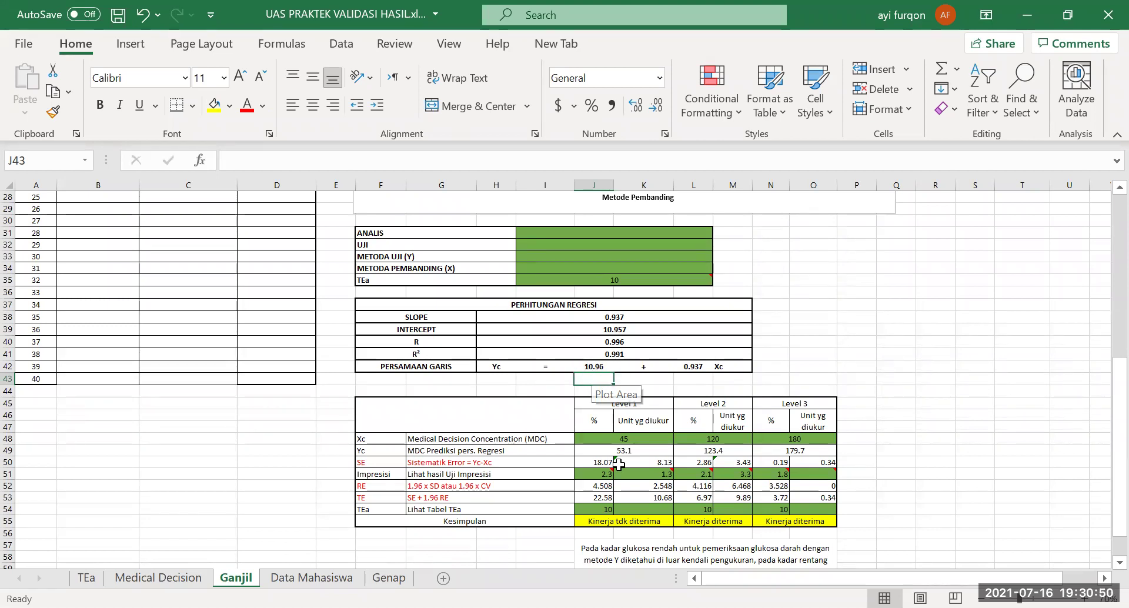
Inspect the Level 2 percentage formulas for SE and RE, and highlight the SE values from L50 to N50.
click(465, 546)
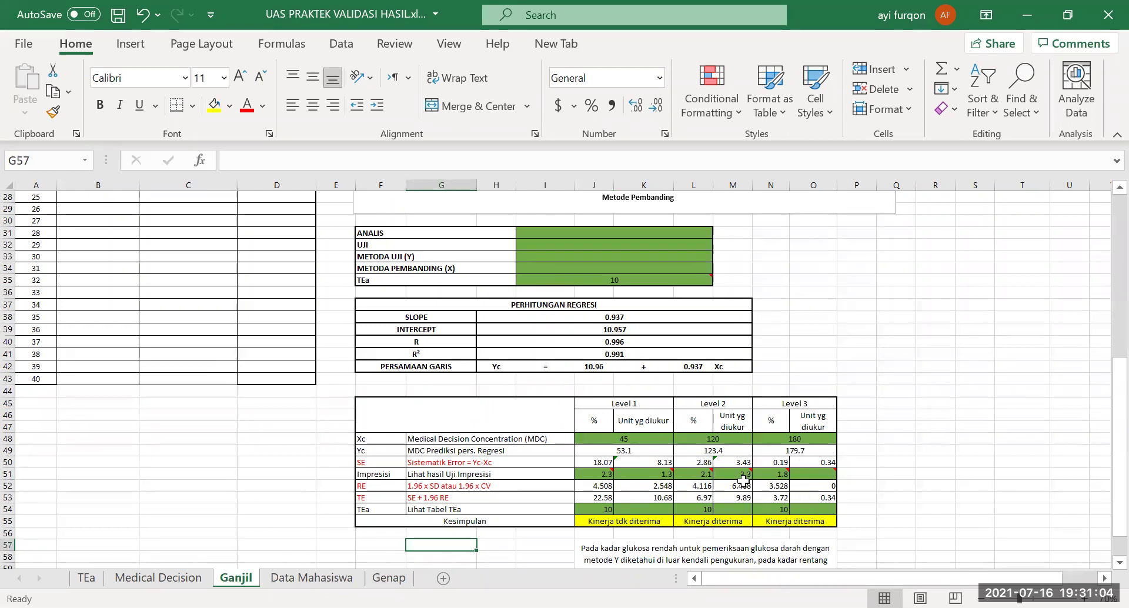
click(705, 460)
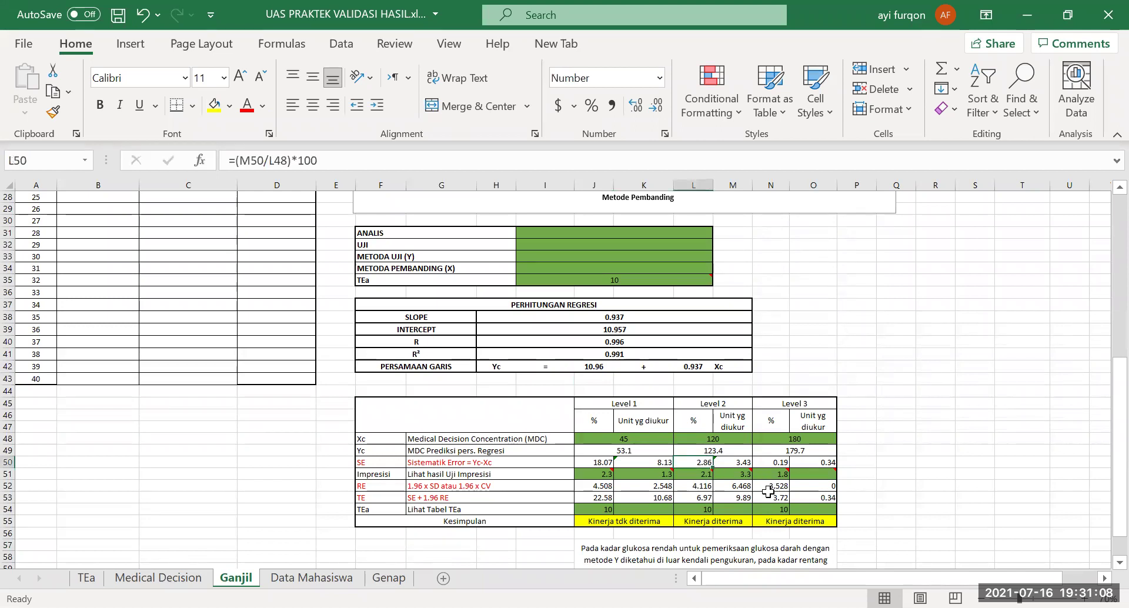
click(703, 486)
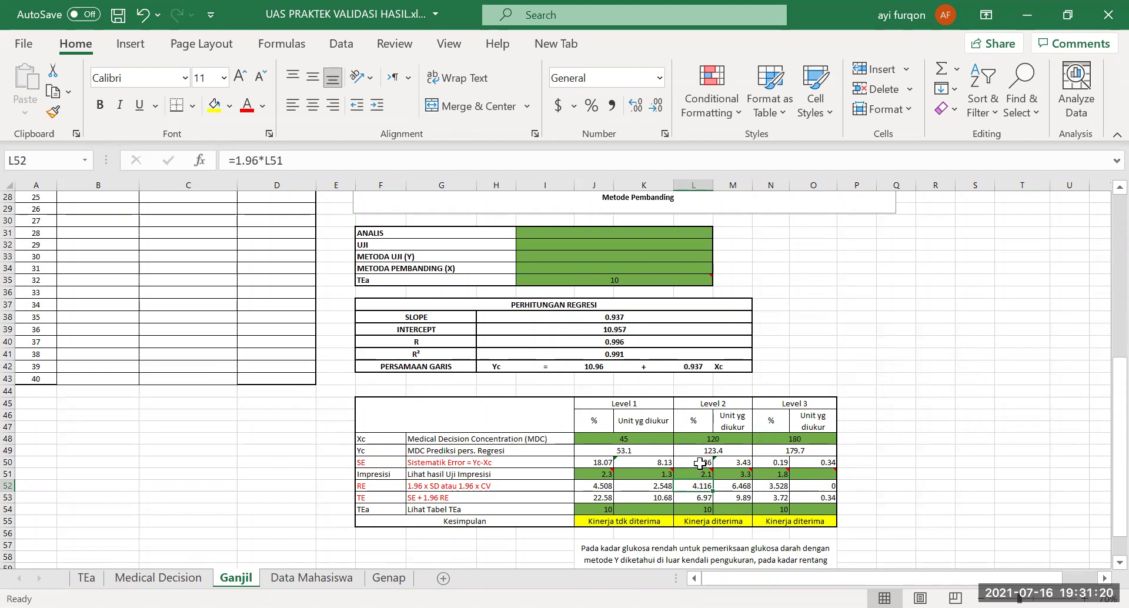
click(704, 463)
drag(703, 464, 778, 463)
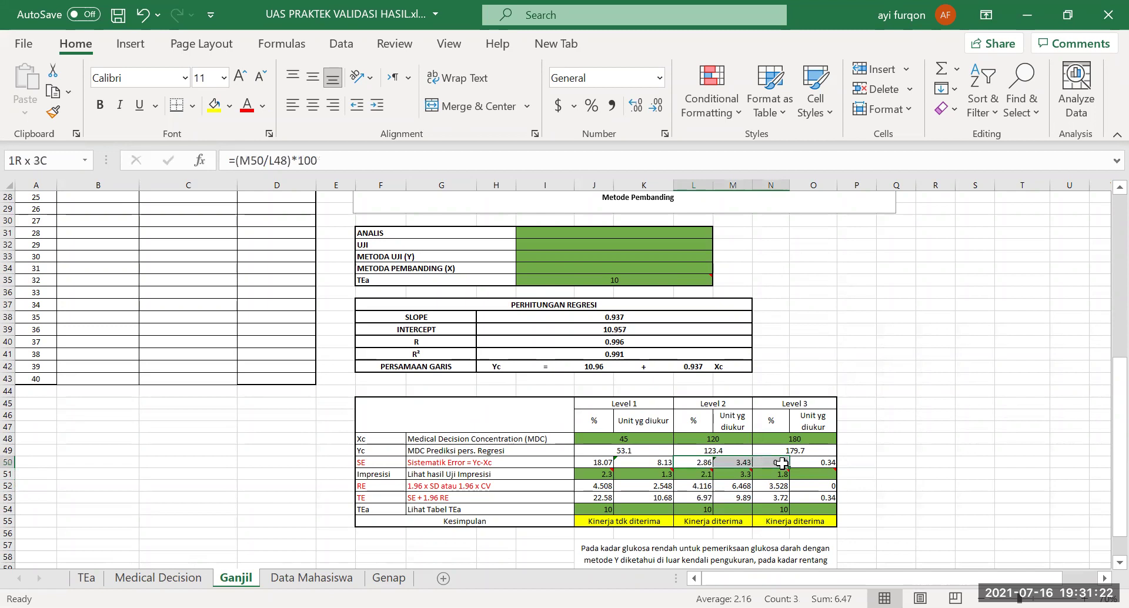